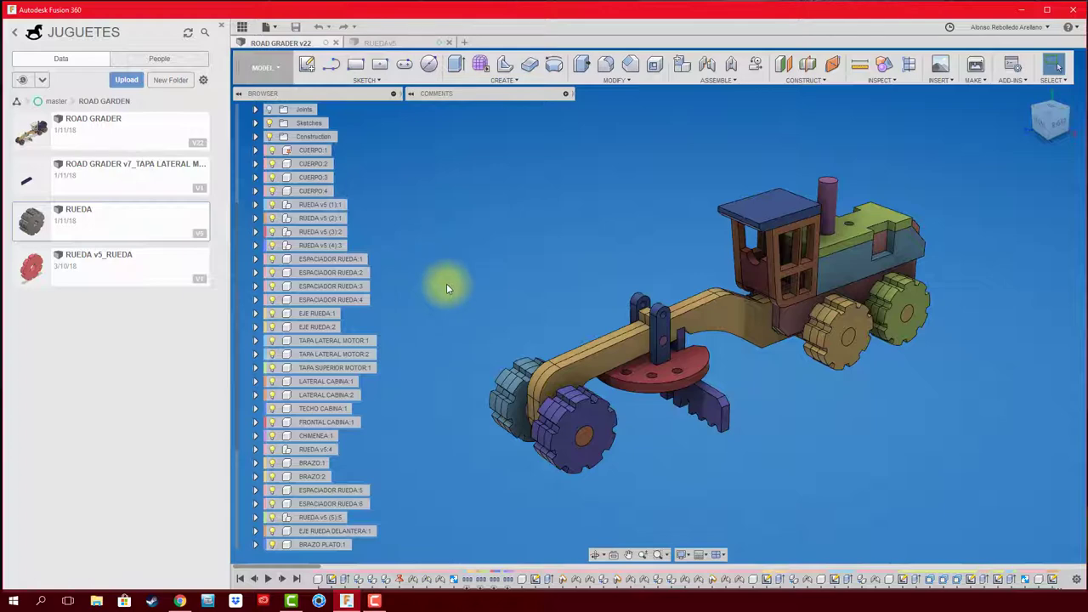
Look over the ROAD GRADER v22 model, briefly visiting the RUEDA v5 design, then re-home the view
middle_click_drag(395, 288, 387, 276, "shift")
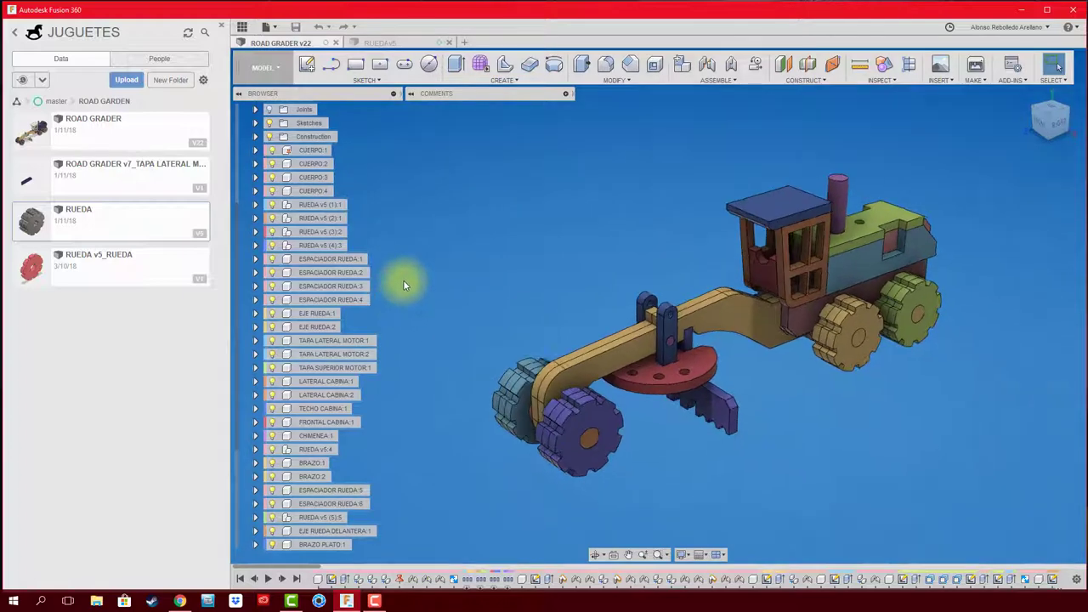
scroll(313, 332, "down", 2)
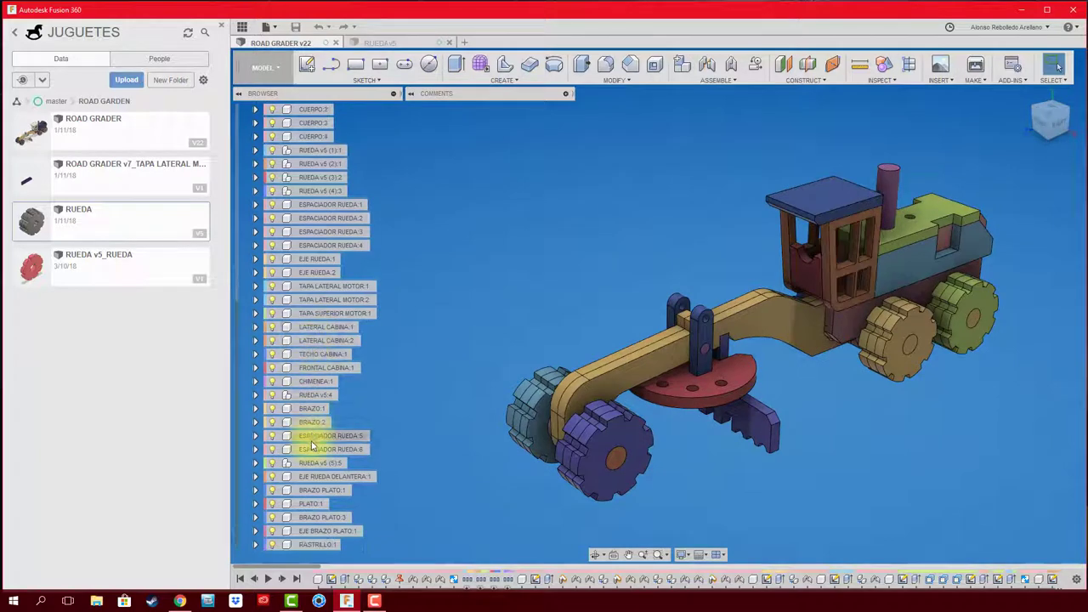
scroll(312, 457, "up", 2)
scroll(312, 432, "up", 2)
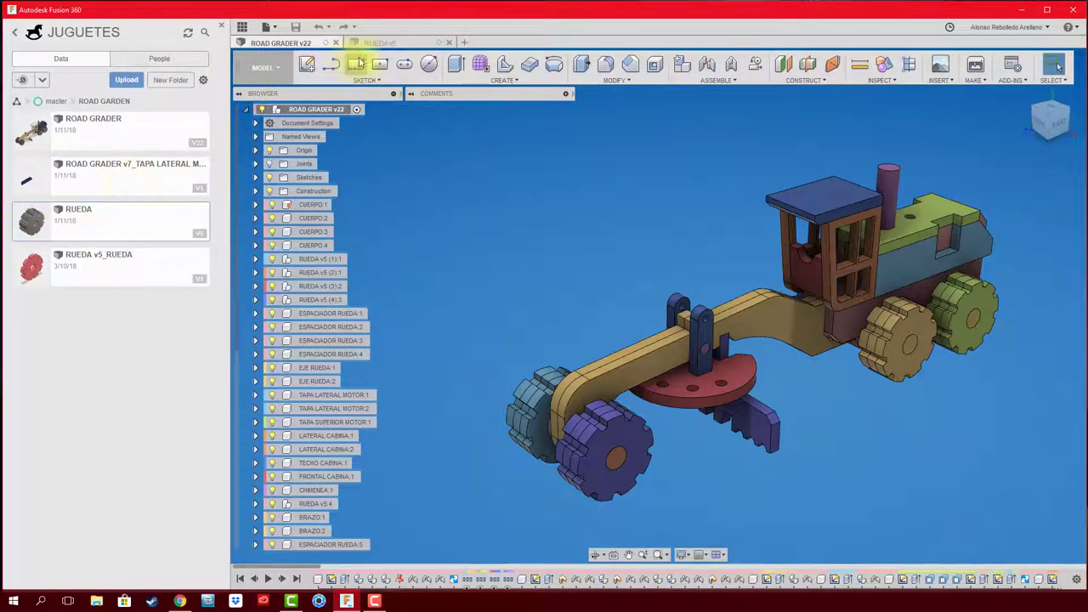
left_click(404, 44)
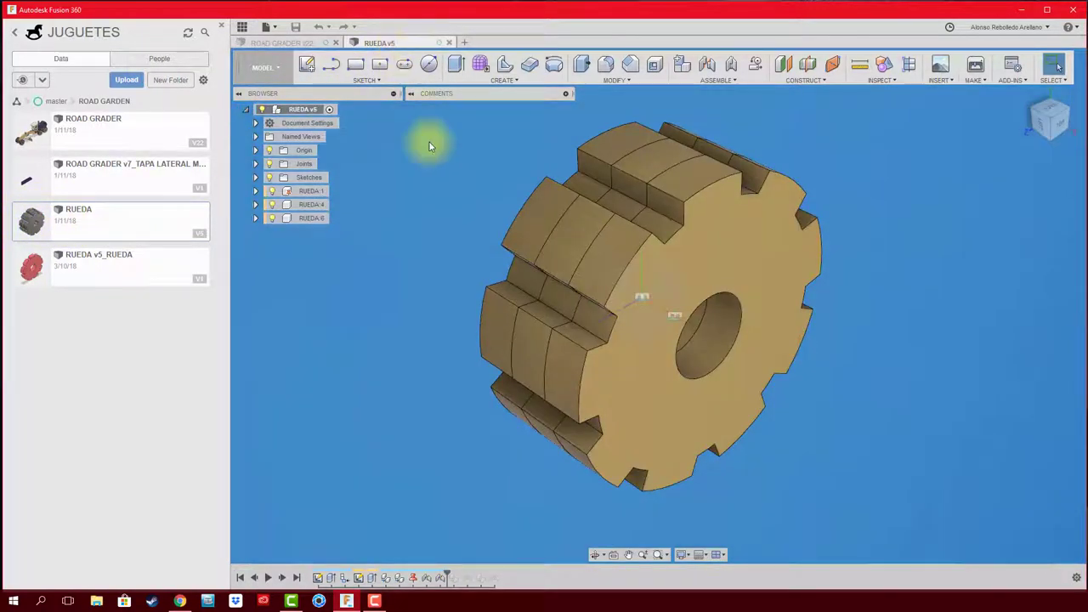
left_click(309, 44)
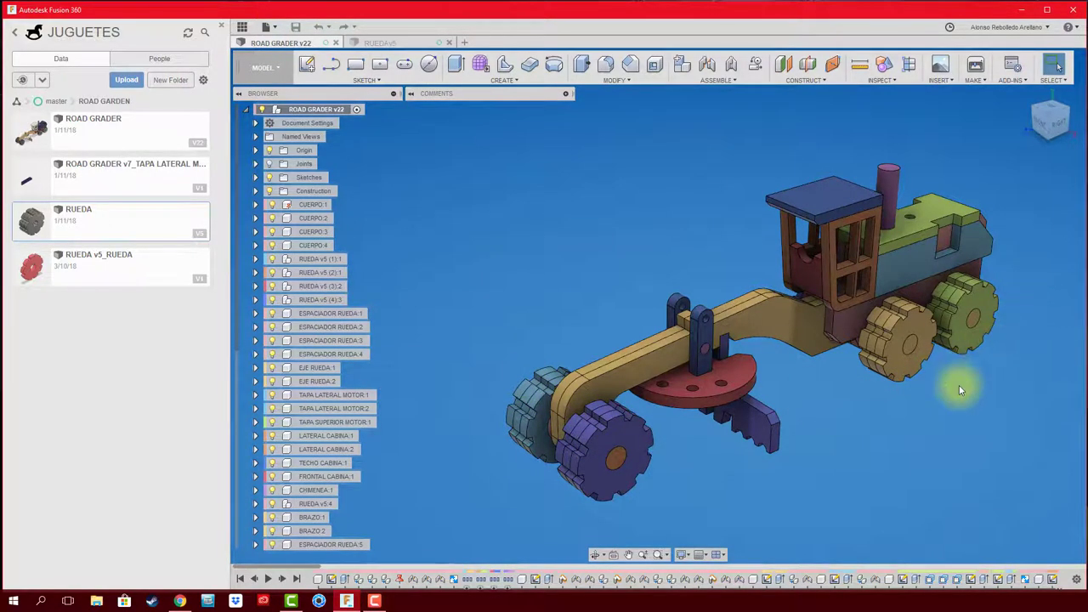
middle_click_drag(959, 385, 683, 433, "shift")
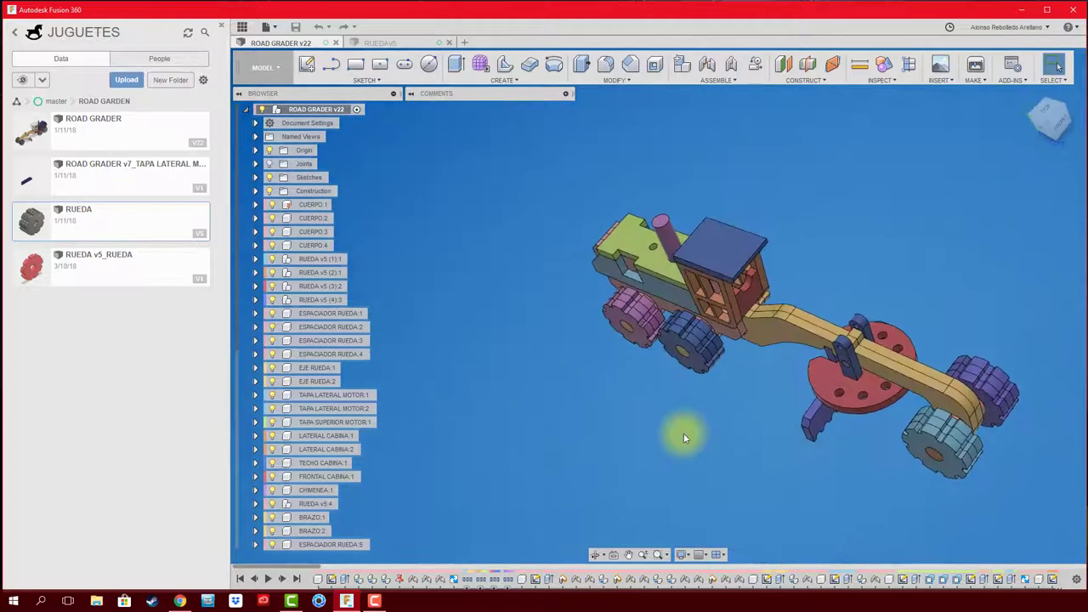
key("F6")
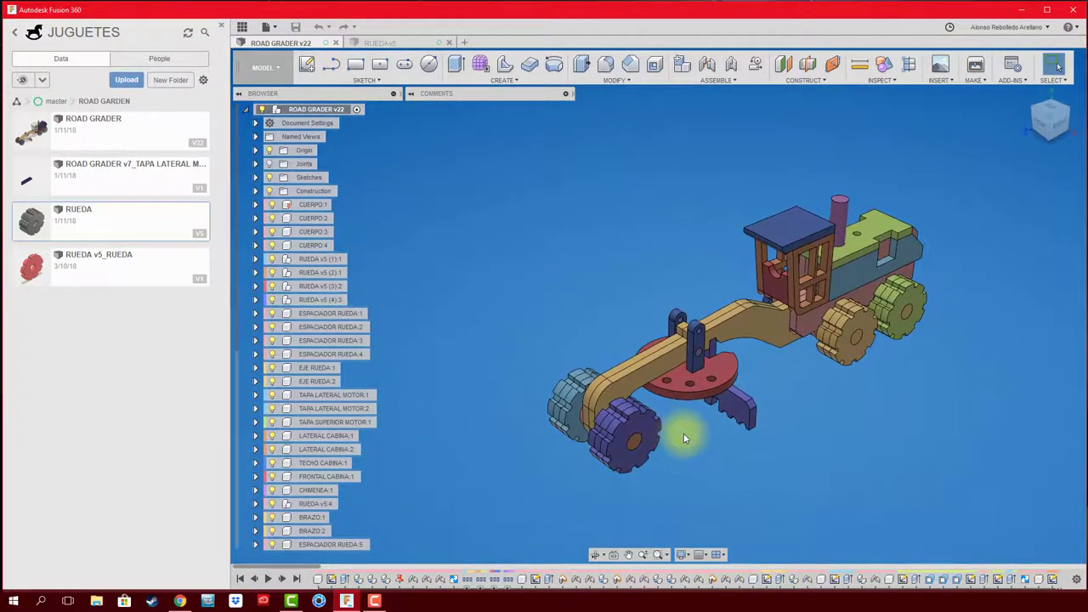
key("F6")
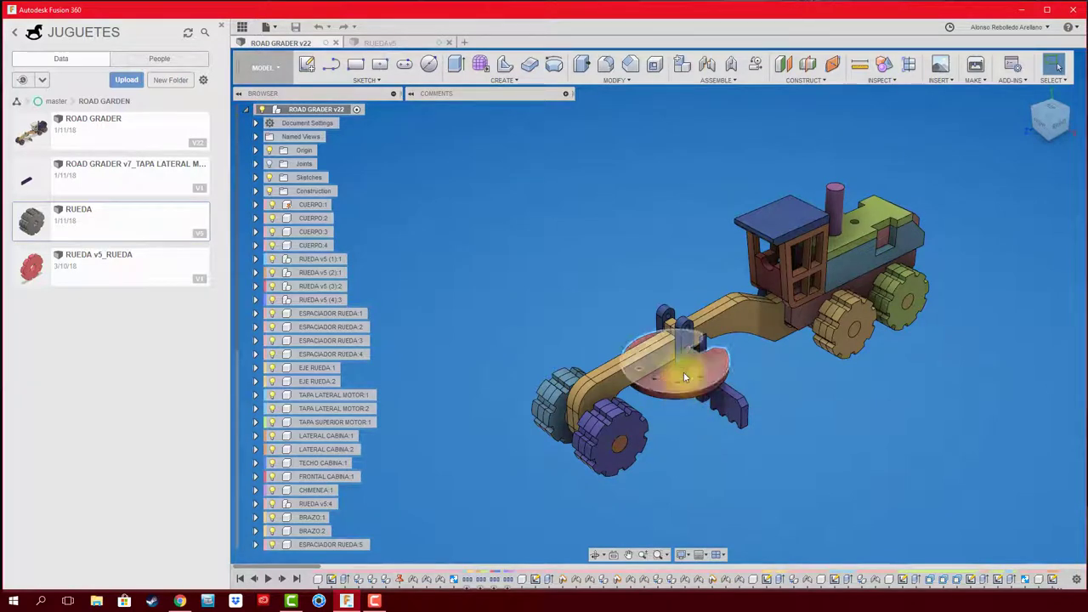
middle_click_drag(606, 309, 514, 292)
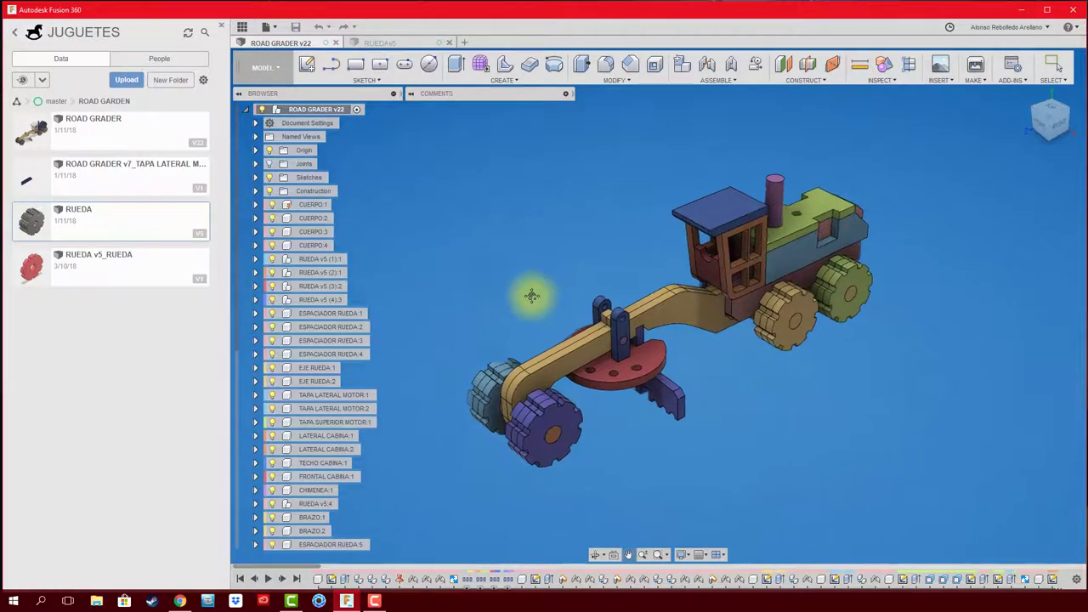
Switch to the Animation workspace, close the Data panel, and dock the timeline full-width below the grader
left_click(262, 67)
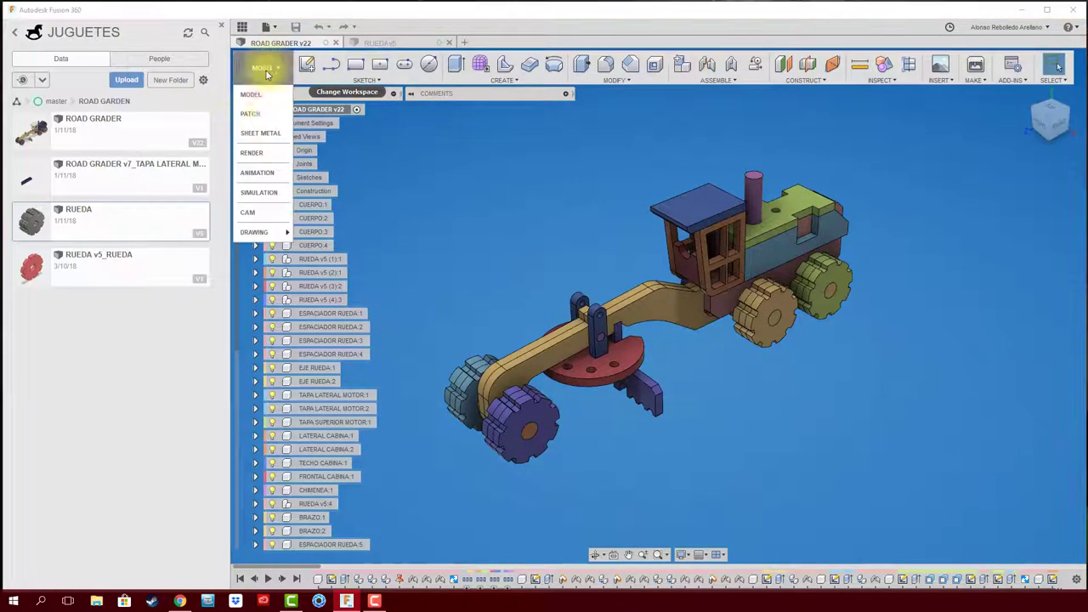
left_click(259, 174)
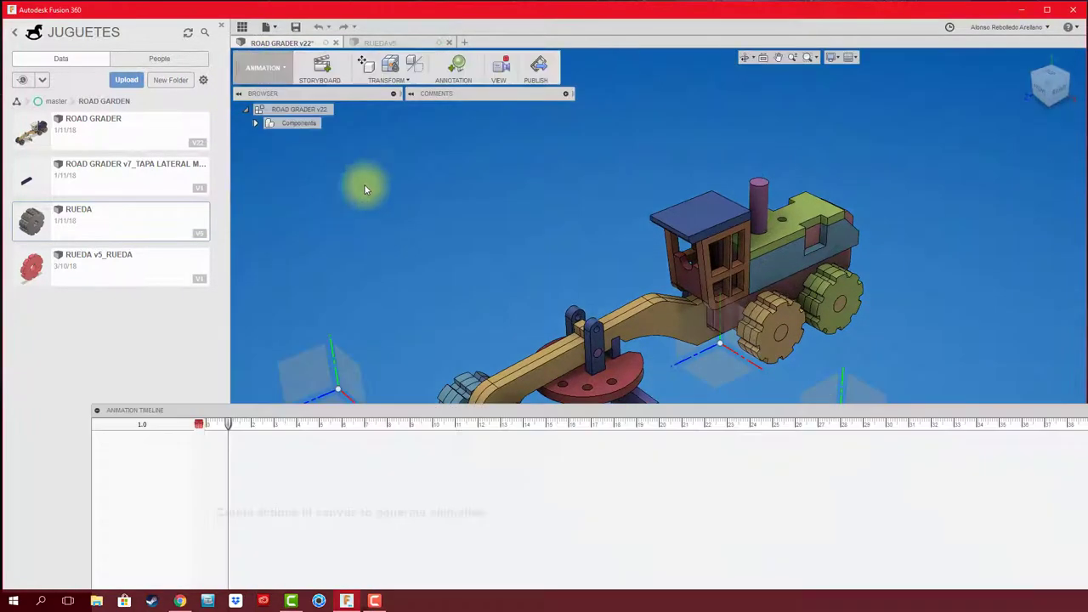
left_click(221, 27)
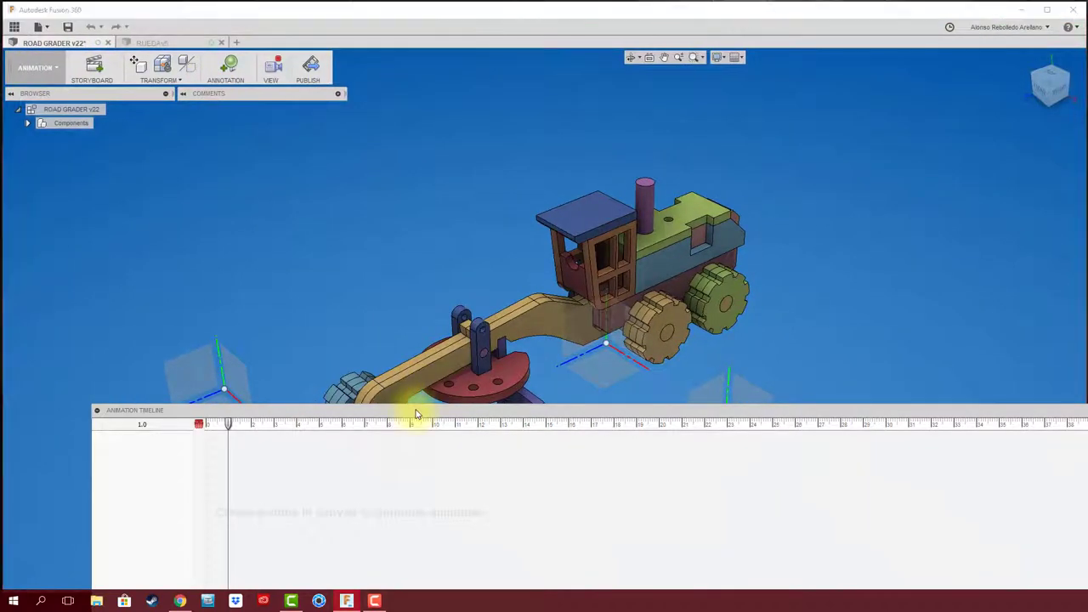
left_click_drag(416, 415, 323, 371)
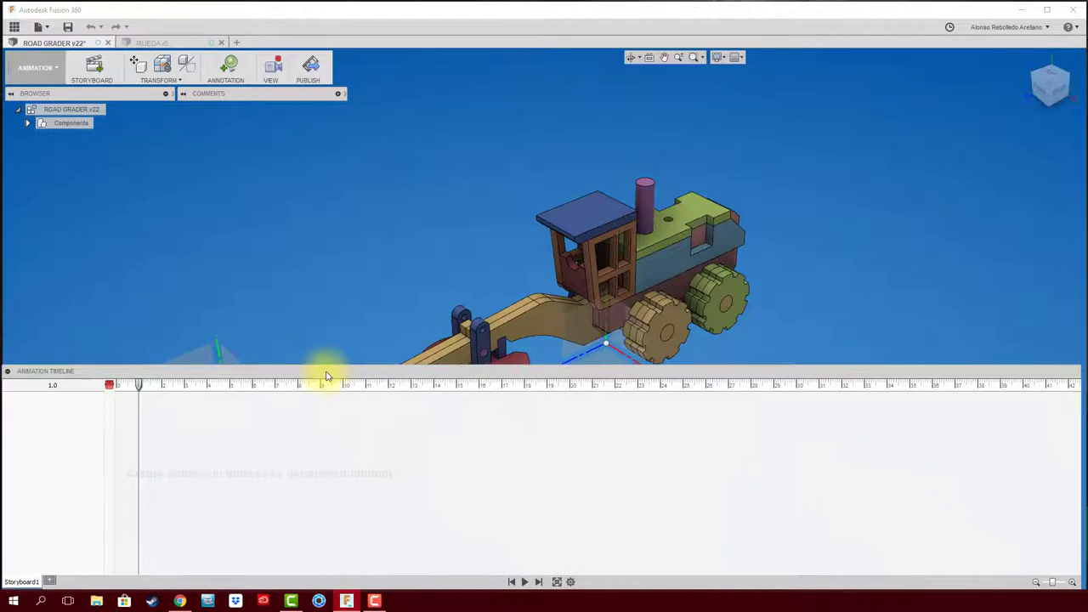
mouse_move(714, 293)
middle_mouse_down()
mouse_move(739, 174)
mouse_move(725, 236)
middle_mouse_up()
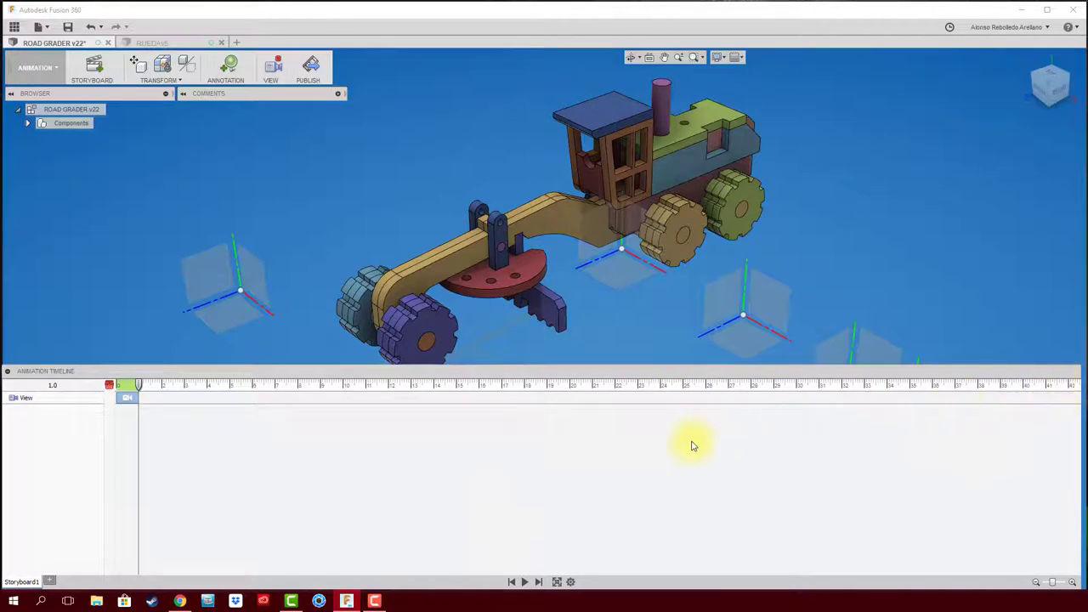
mouse_move(675, 374)
left_mouse_down()
mouse_move(546, 243)
mouse_move(523, 367)
left_mouse_up()
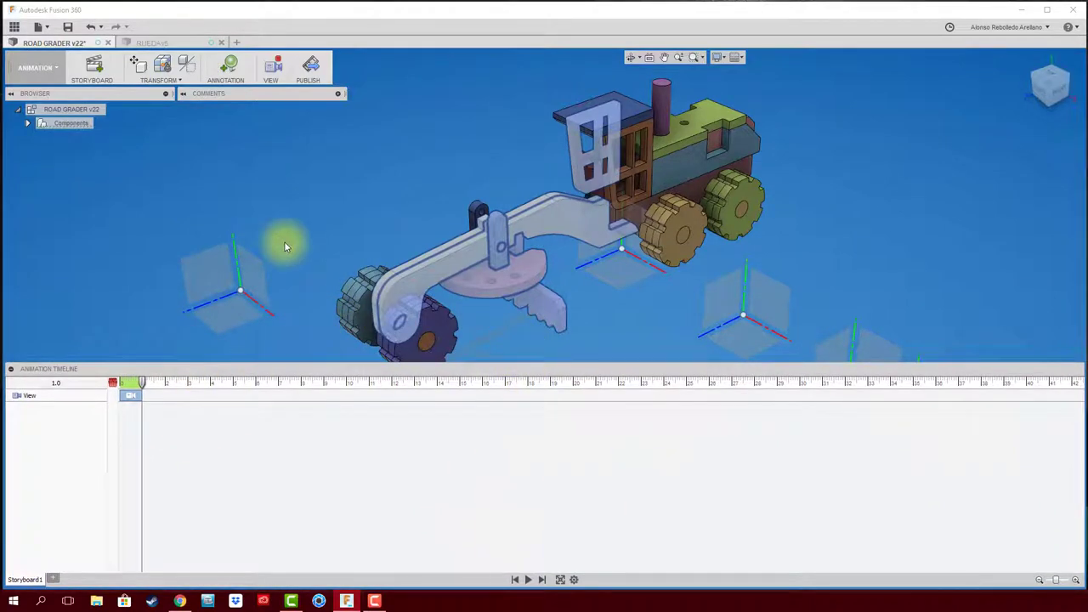
middle_click_drag(351, 218, 620, 211)
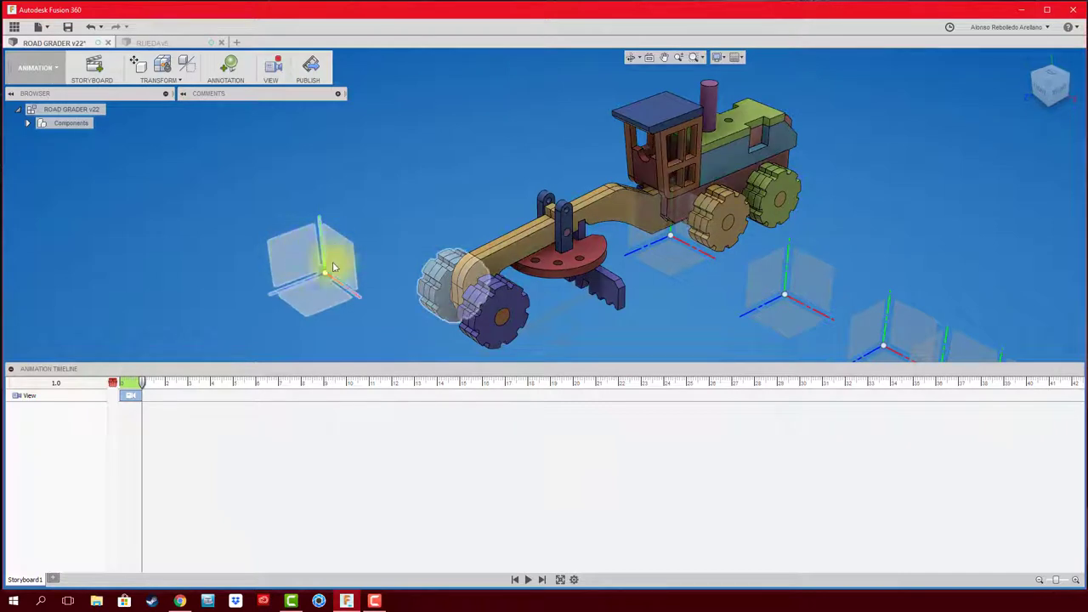
Turn off All Work Features in Object Visibility and reorient the grader with the ViewCube
left_click(719, 57)
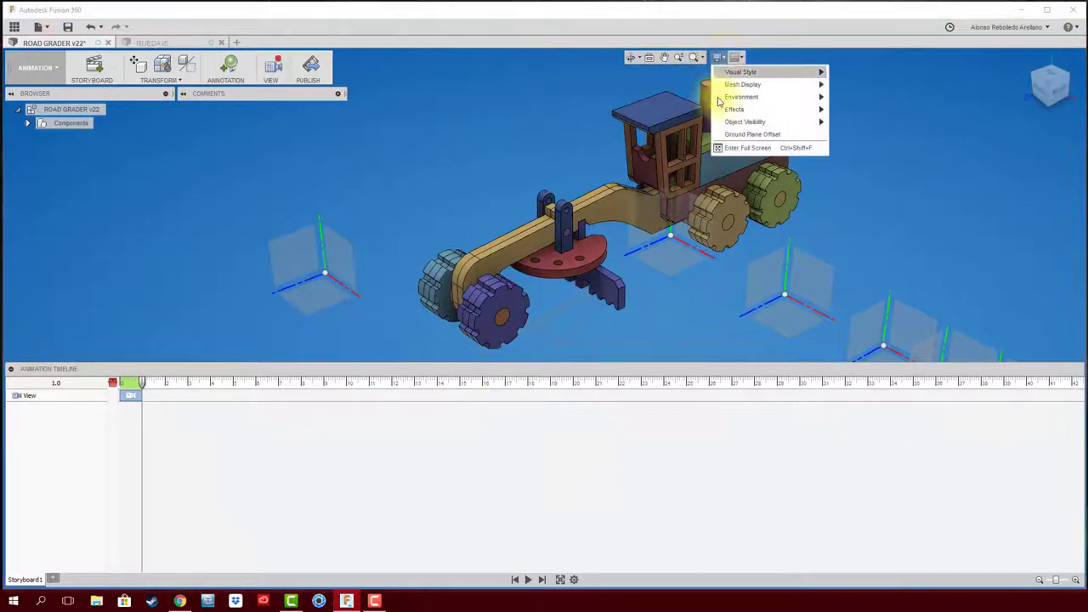
mouse_move(746, 122)
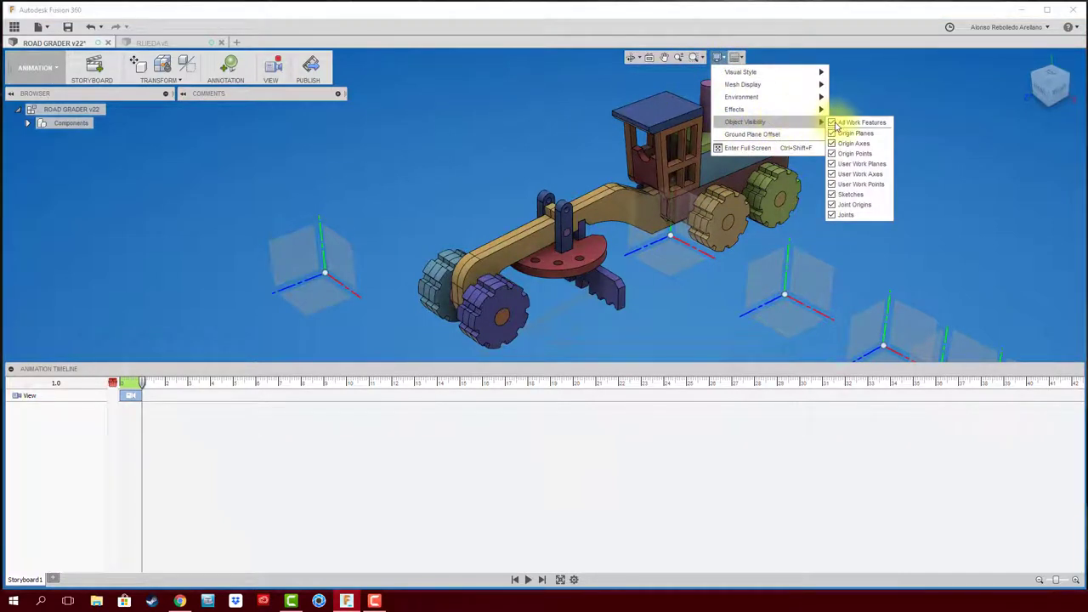
left_click(833, 123)
left_click(784, 281)
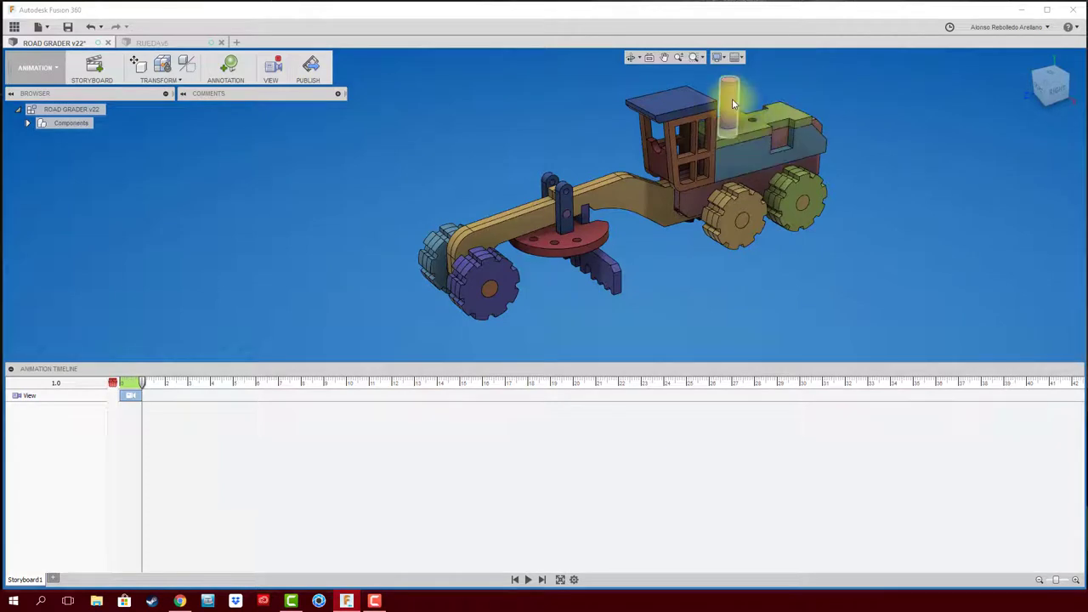
mouse_move(1050, 85)
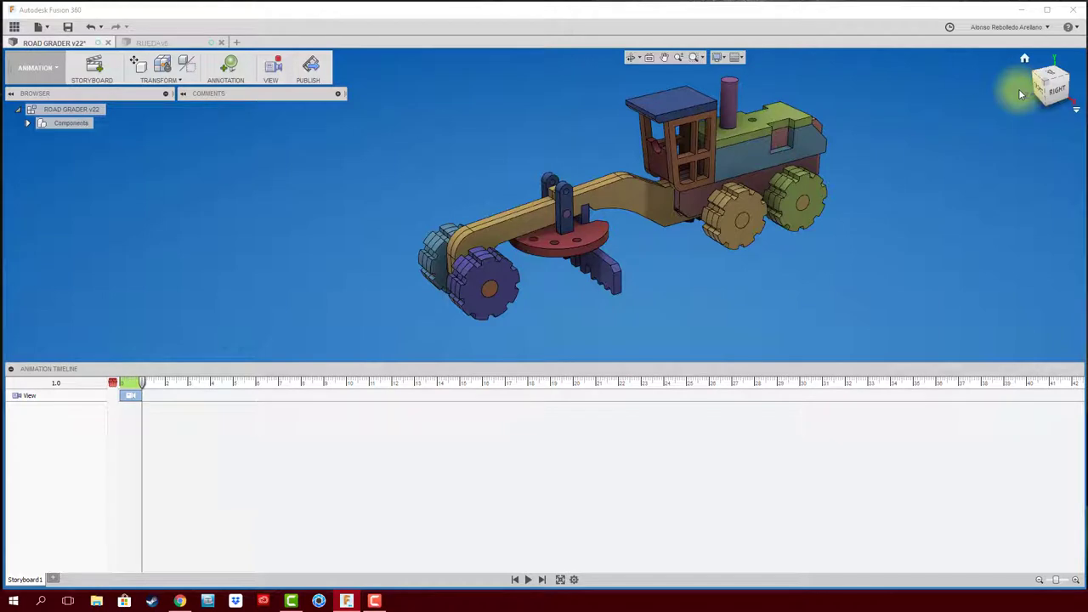
mouse_move(1053, 85)
left_mouse_down()
mouse_move(748, 259)
mouse_move(655, 243)
left_mouse_up()
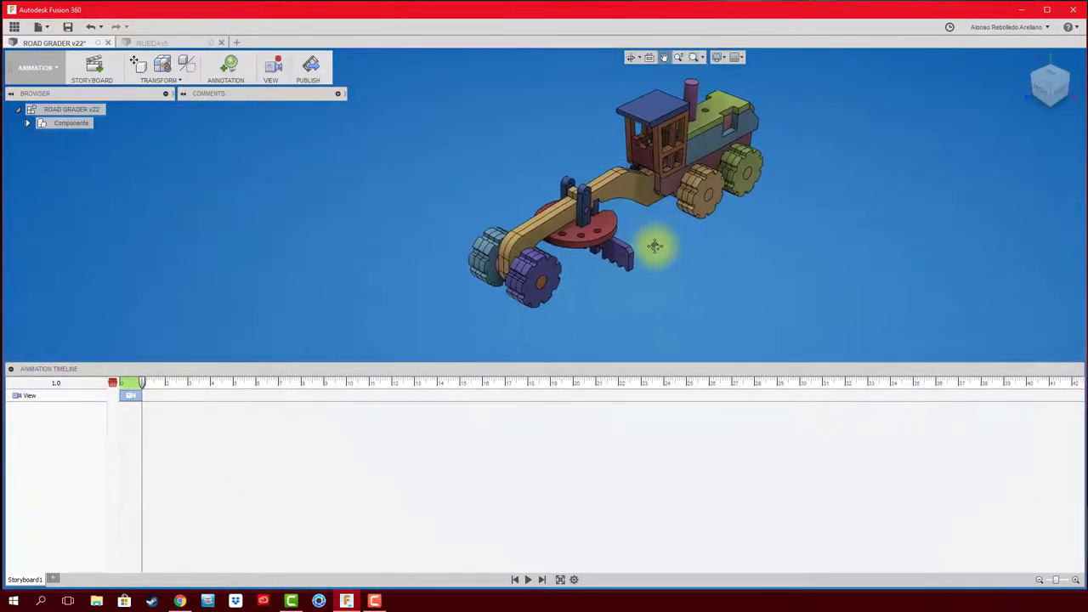
Rewind the playhead to 0 and delete the recorded View camera action
left_click(126, 389)
left_click_drag(126, 388, 97, 395)
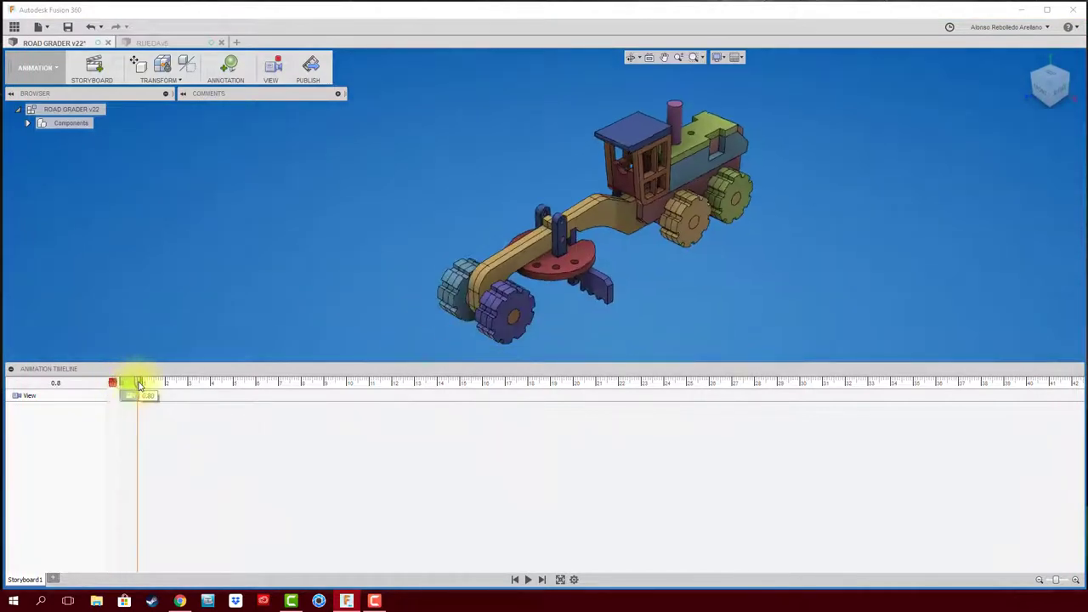
left_click(44, 398)
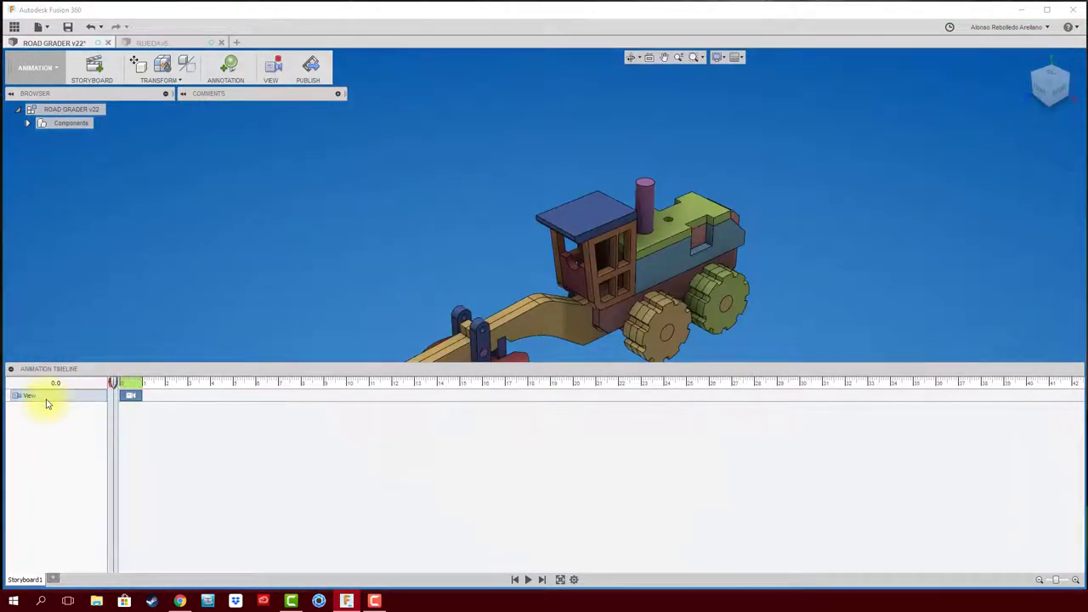
key("Delete")
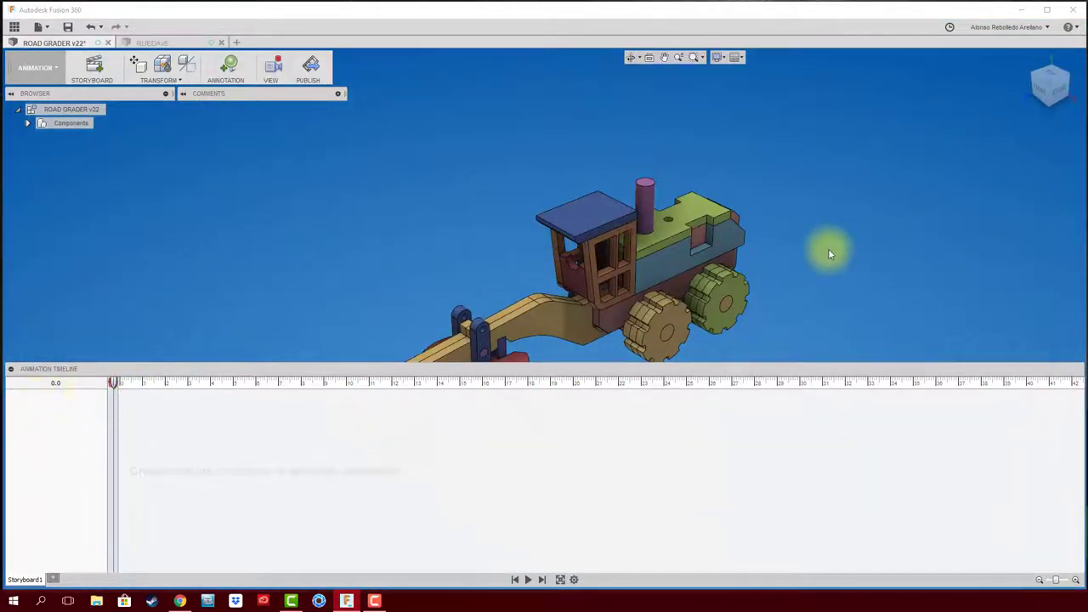
Frame the area around the blade pin and set the animation time to 4.7 s
middle_click_drag(825, 248, 879, 147)
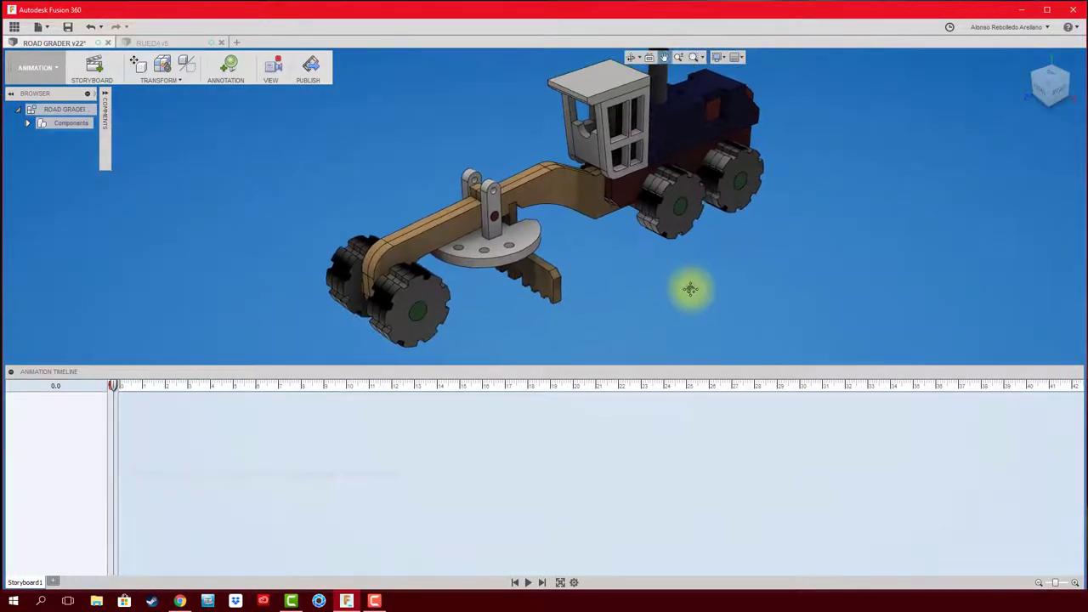
middle_click_drag(689, 295, 690, 289)
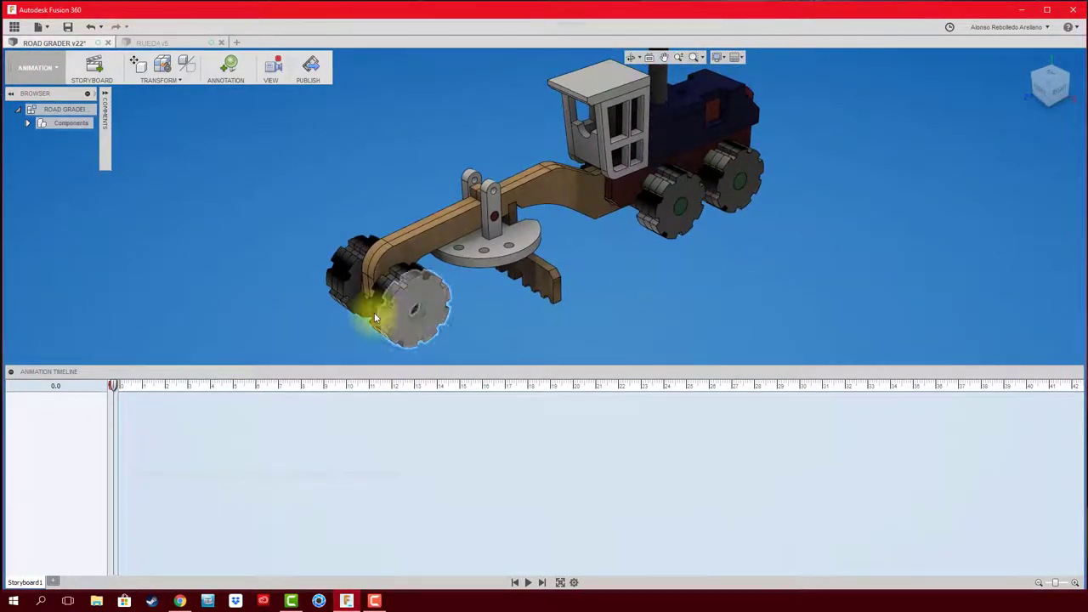
scroll(501, 222, "up", 1)
scroll(503, 221, "up", 2)
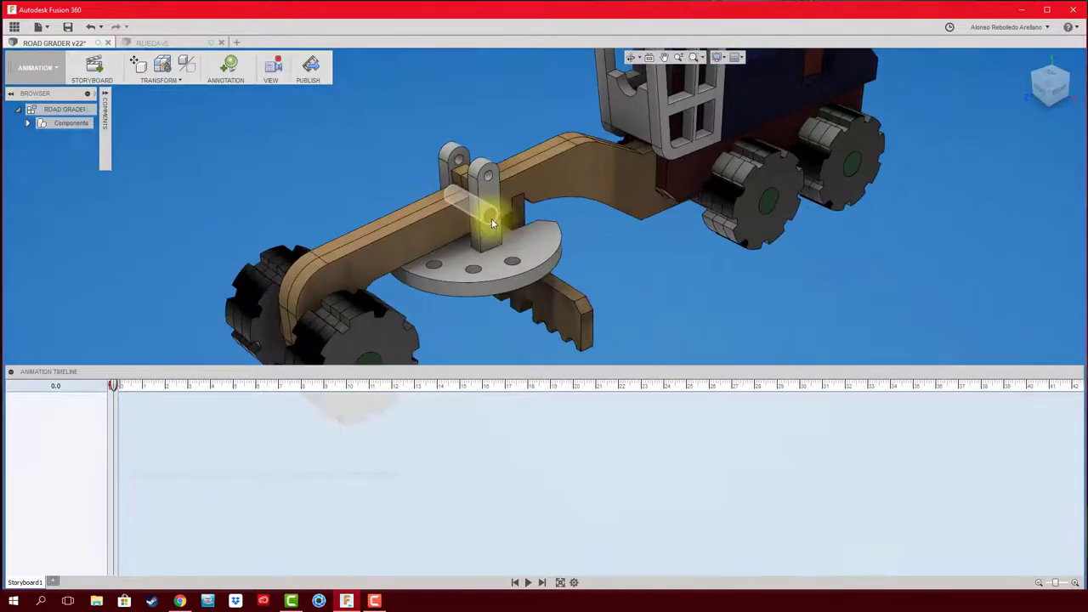
scroll(491, 218, "up", 3)
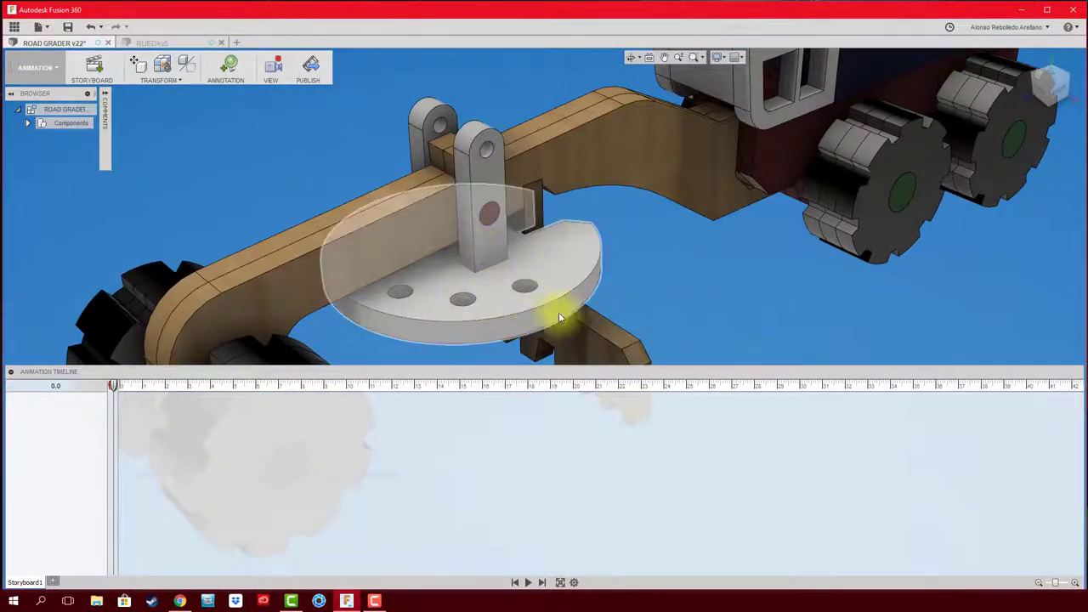
scroll(681, 303, "down", 5)
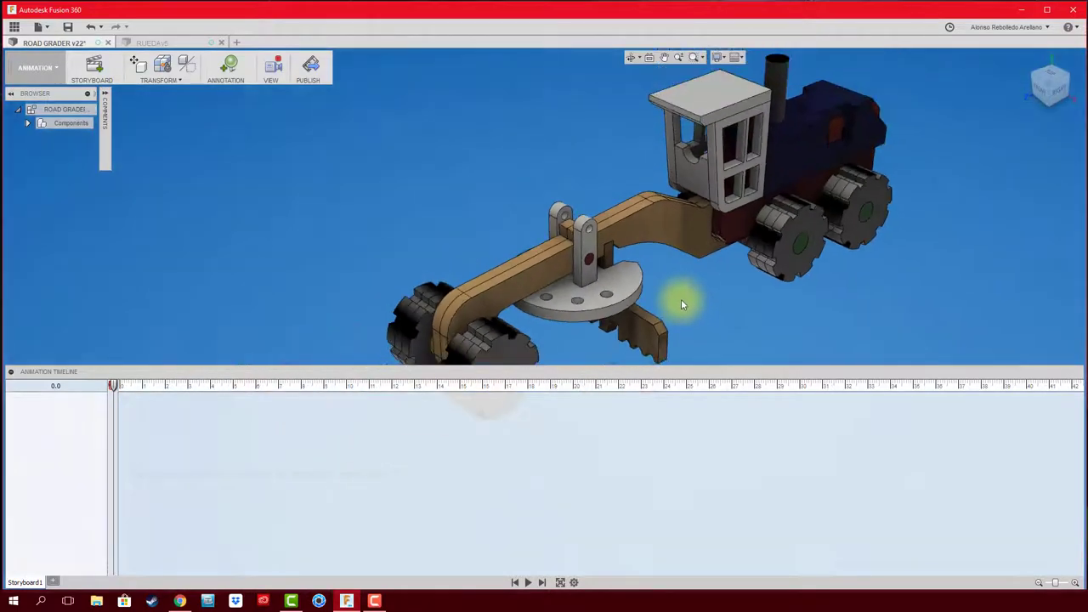
scroll(661, 250, "down", 2)
scroll(660, 250, "down", 1)
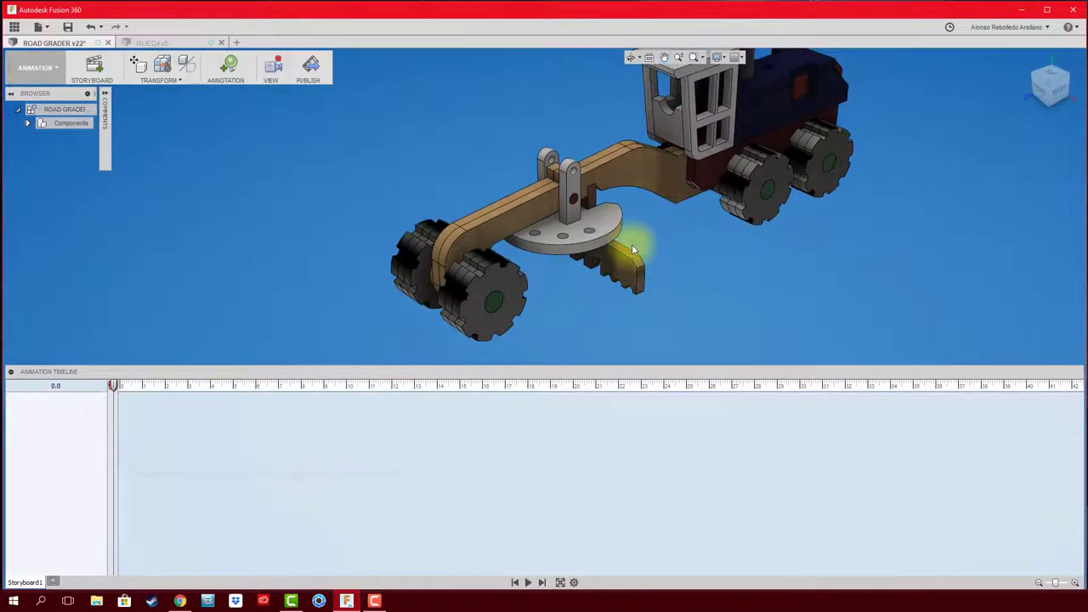
middle_click_drag(632, 250, 632, 221)
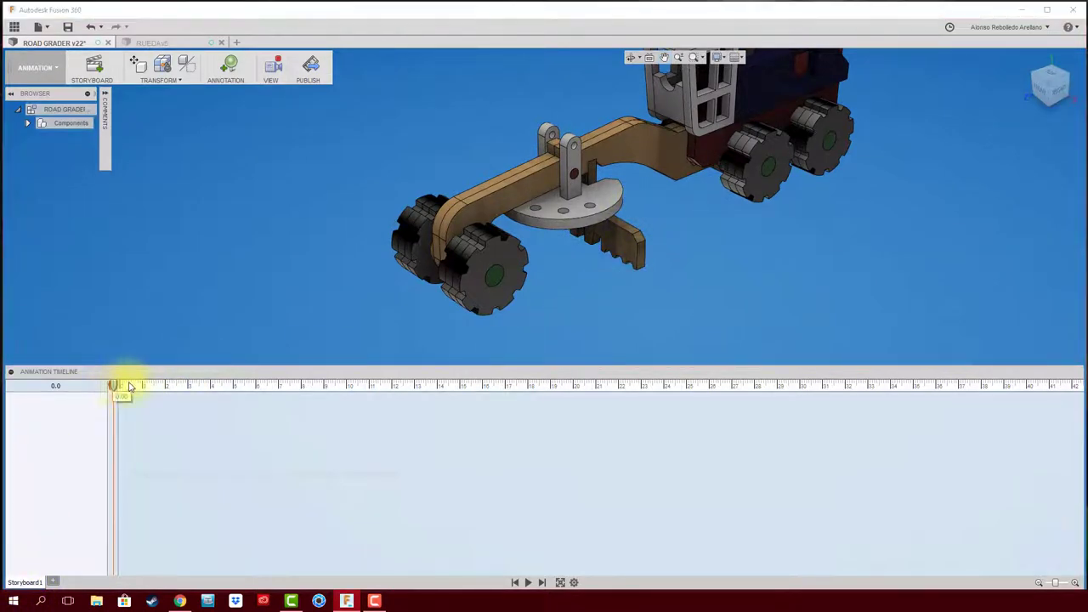
left_click_drag(113, 387, 226, 387)
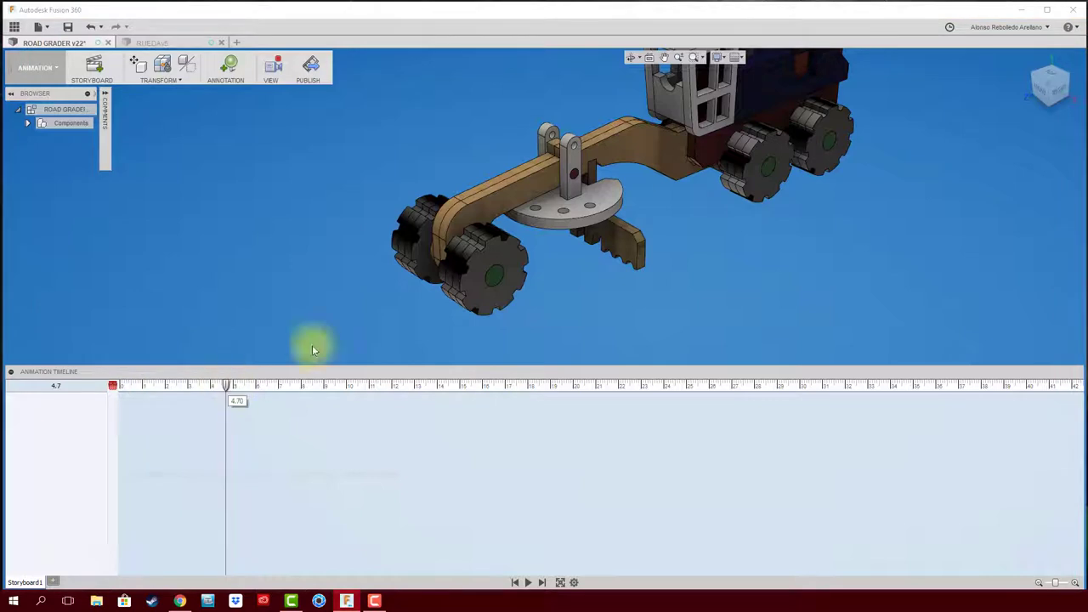
Slide pin EJE BRAZO PLATO:1 35 mm along X, then select the plate, both arms and rake
left_click(571, 170)
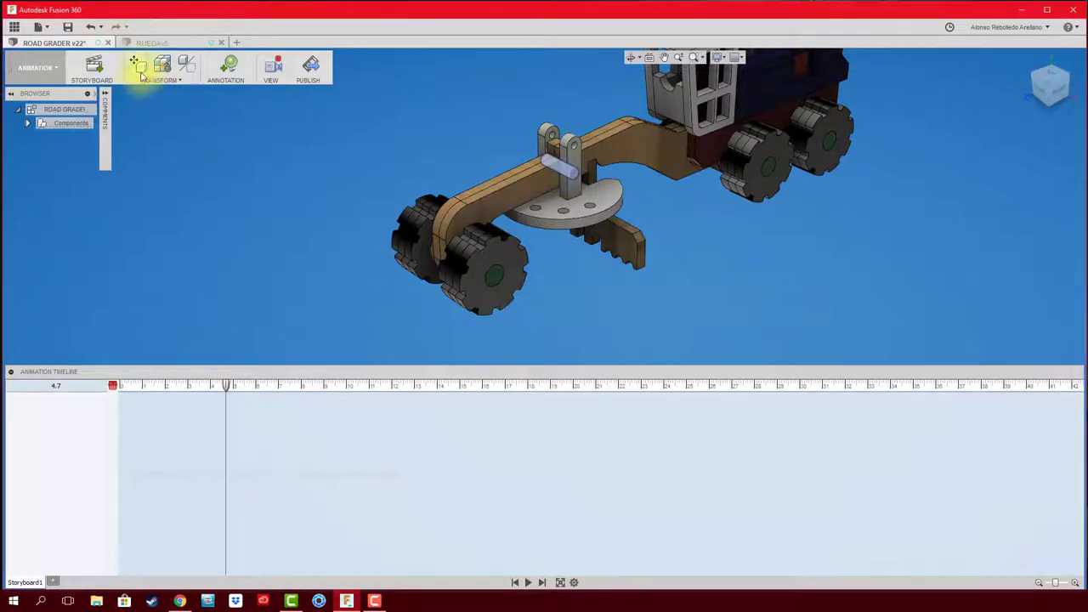
left_click(136, 65)
left_click_drag(582, 178, 686, 222)
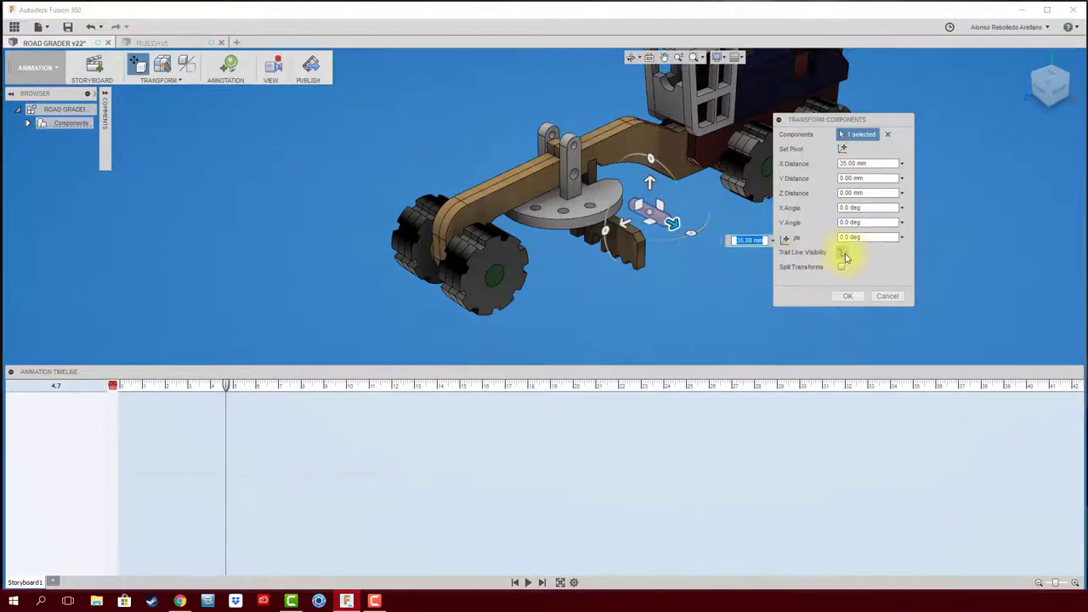
left_click(847, 296)
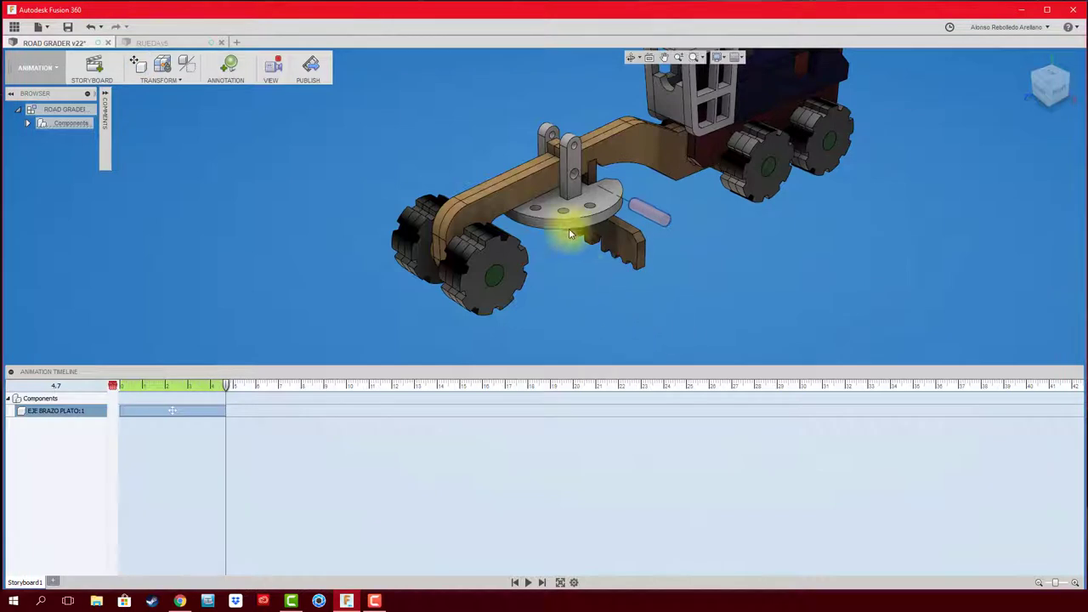
key("Escape")
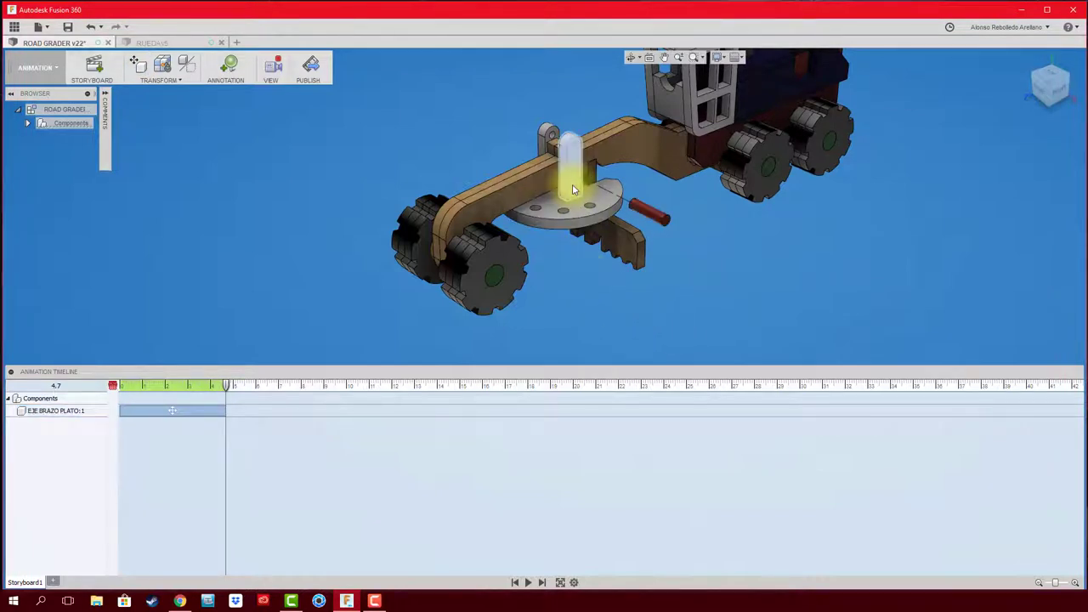
left_click(577, 204)
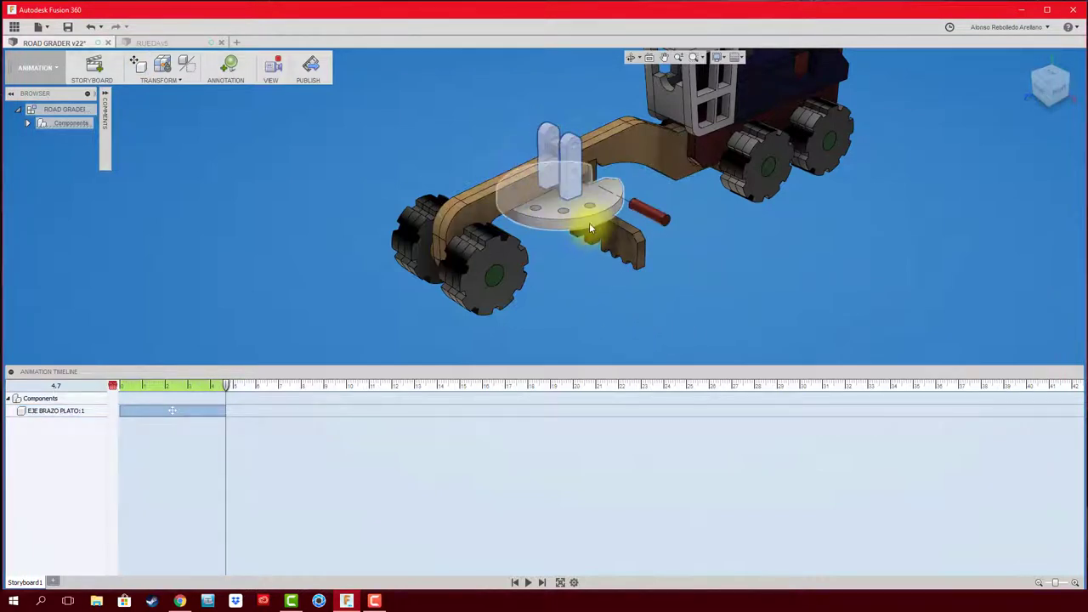
left_click(621, 240)
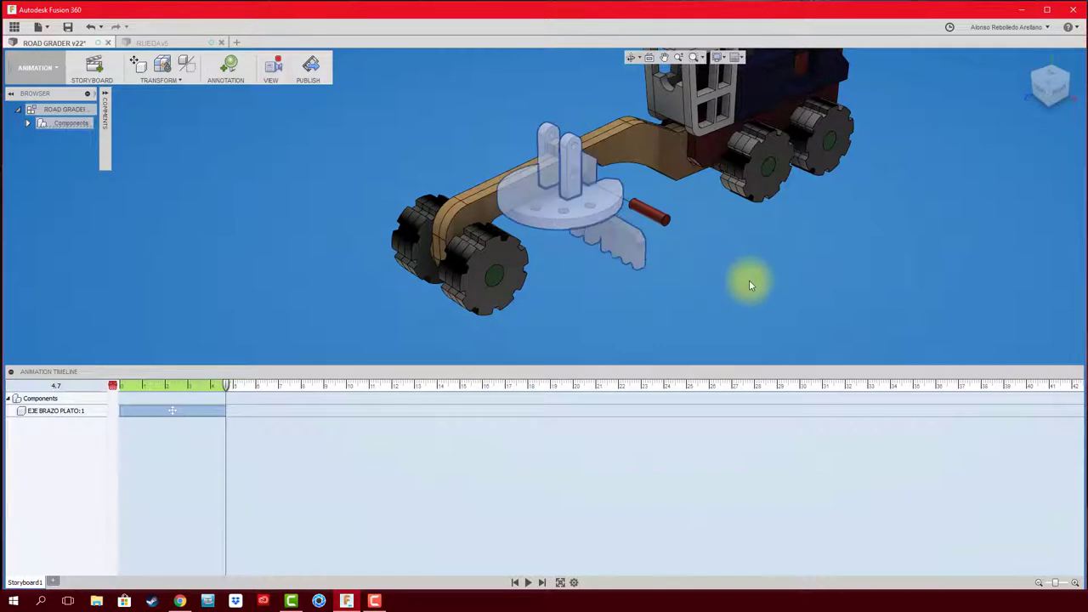
Move the plate, both arms and rake 50 mm down along Y, then zoom out to frame the grader
key("m")
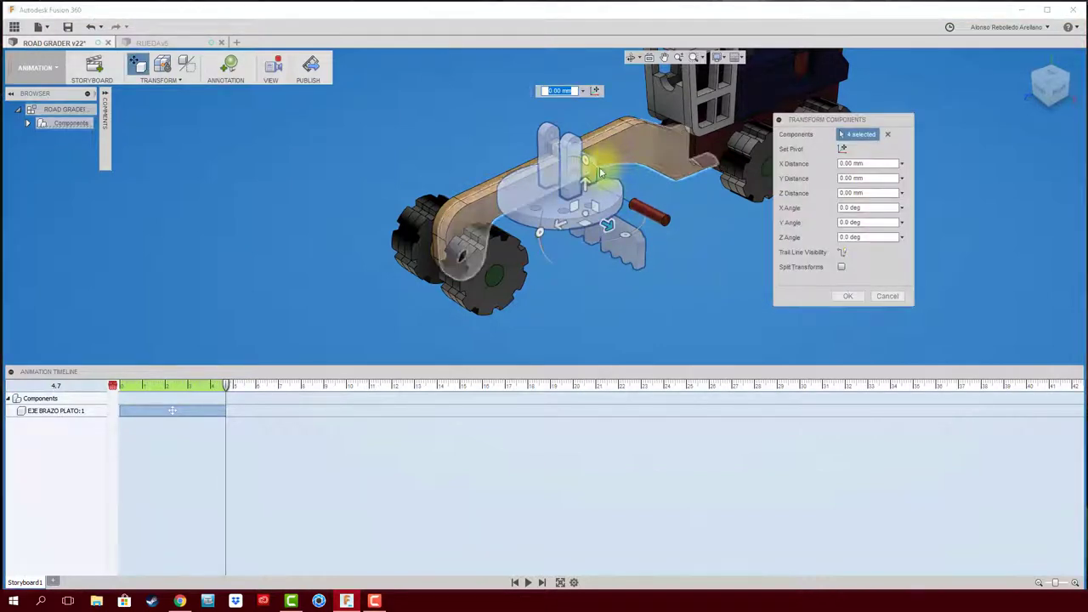
left_click_drag(583, 176, 584, 334)
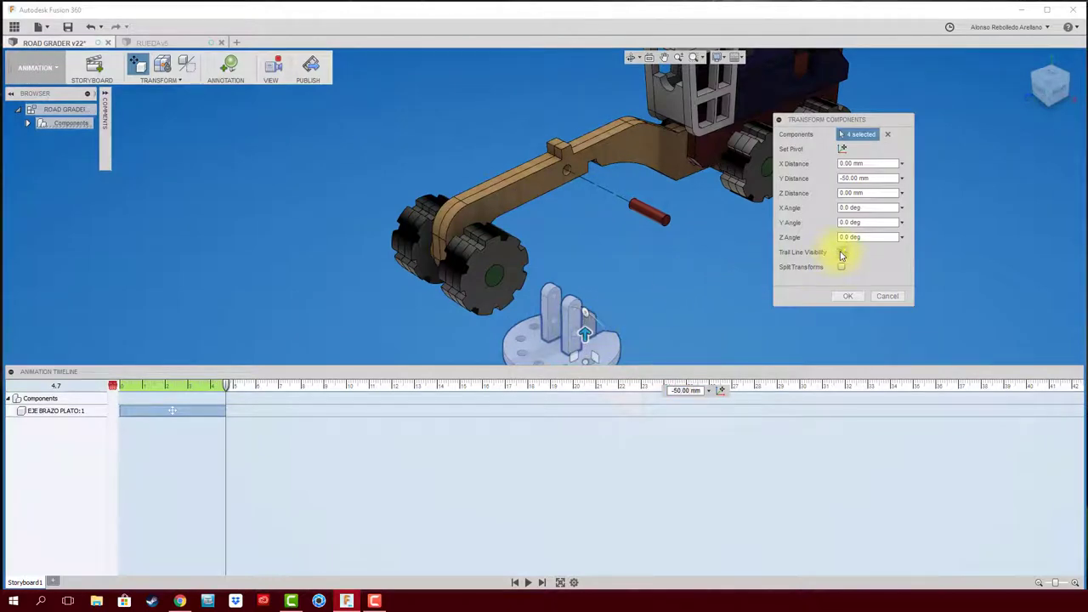
left_click(847, 296)
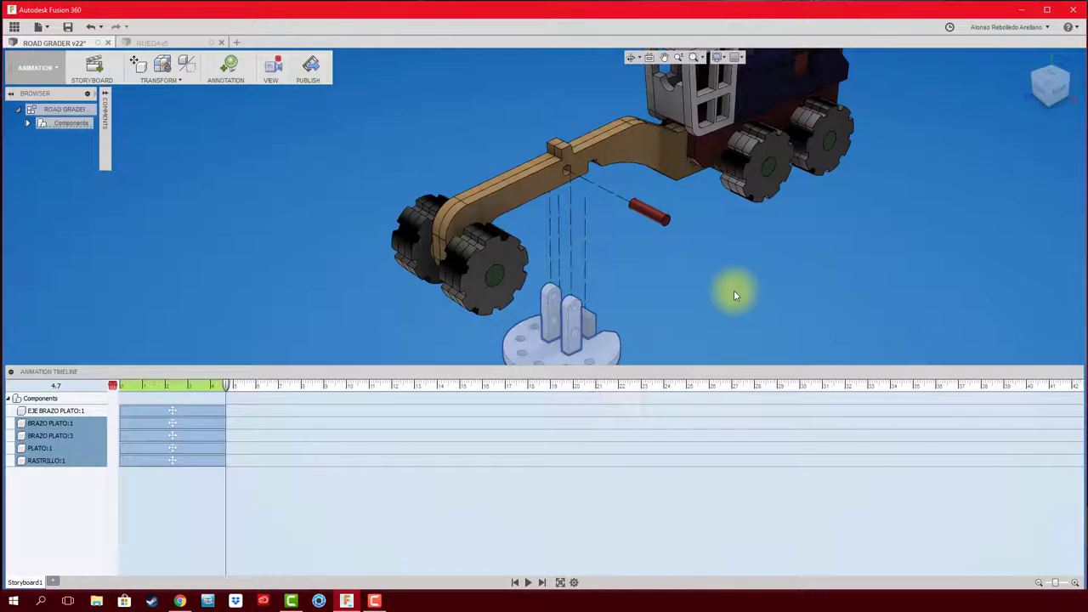
scroll(735, 295, "down", 2)
scroll(716, 292, "down", 2)
scroll(716, 292, "down", 1)
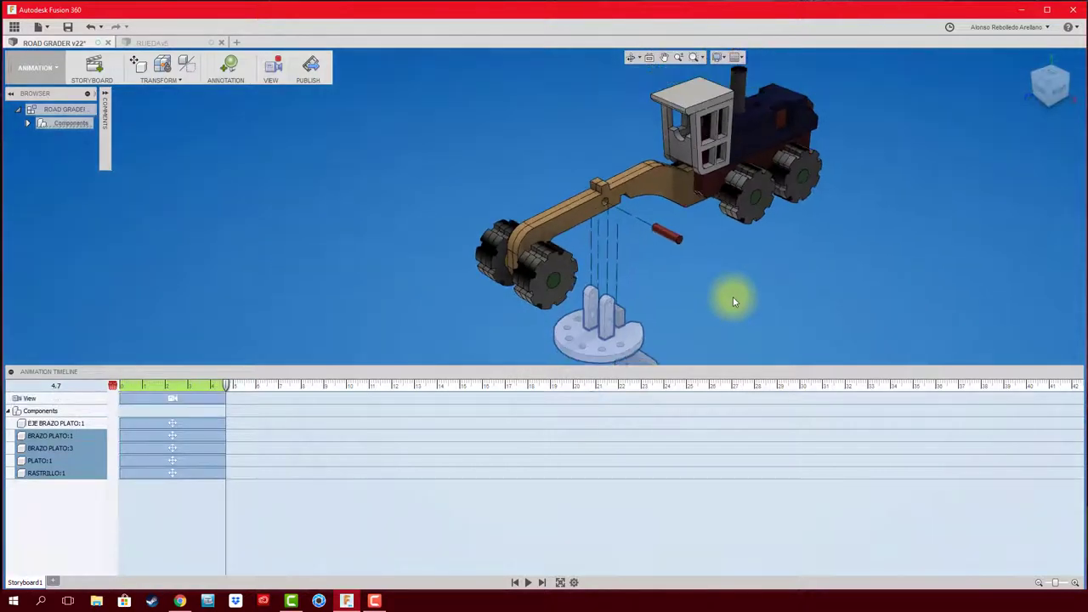
middle_click_drag(732, 296, 643, 263)
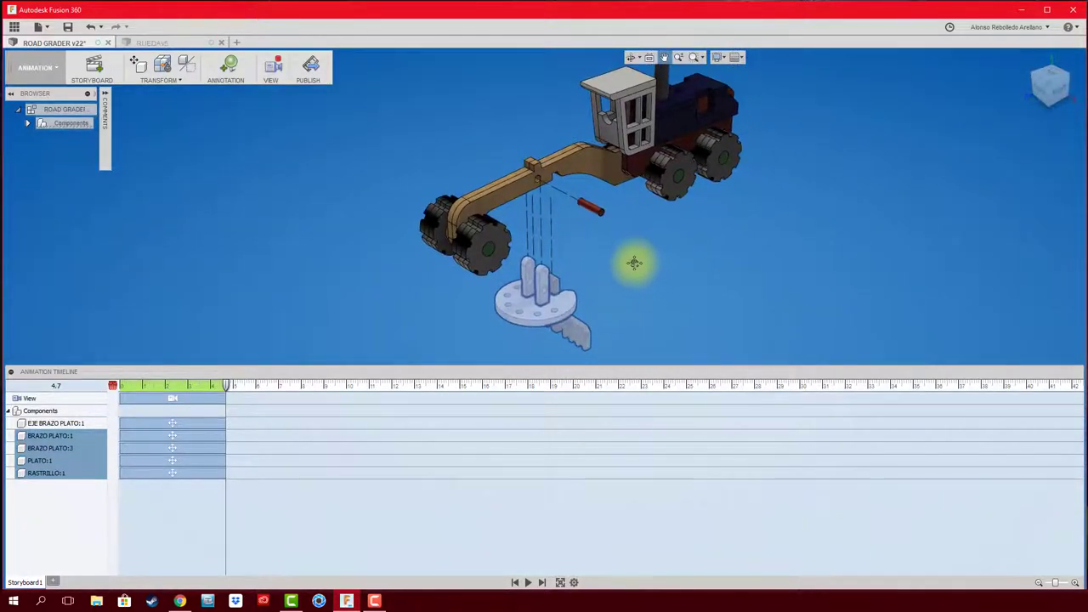
Play the storyboard, then shift the BRAZO PLATO, PLATO and RASTRILLO actions to start at 4.7 s
left_click(527, 582)
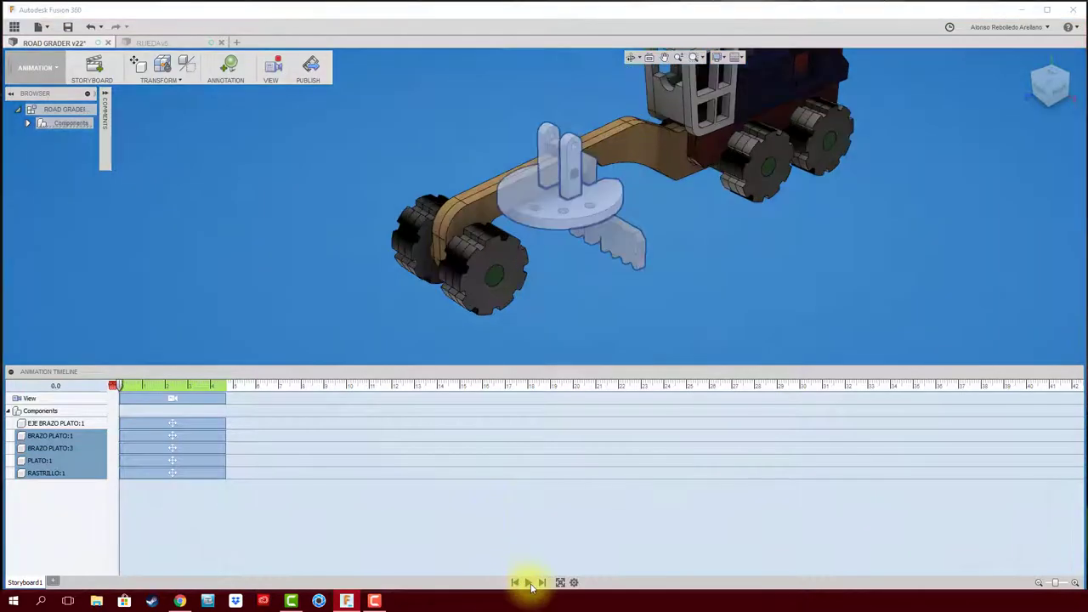
left_click(527, 583)
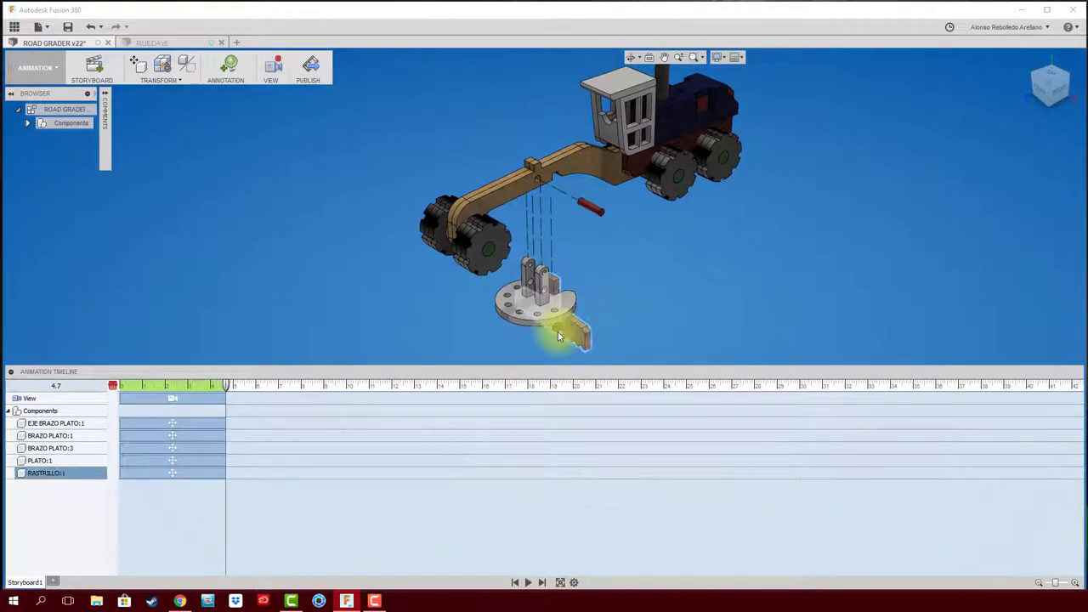
left_click(172, 438)
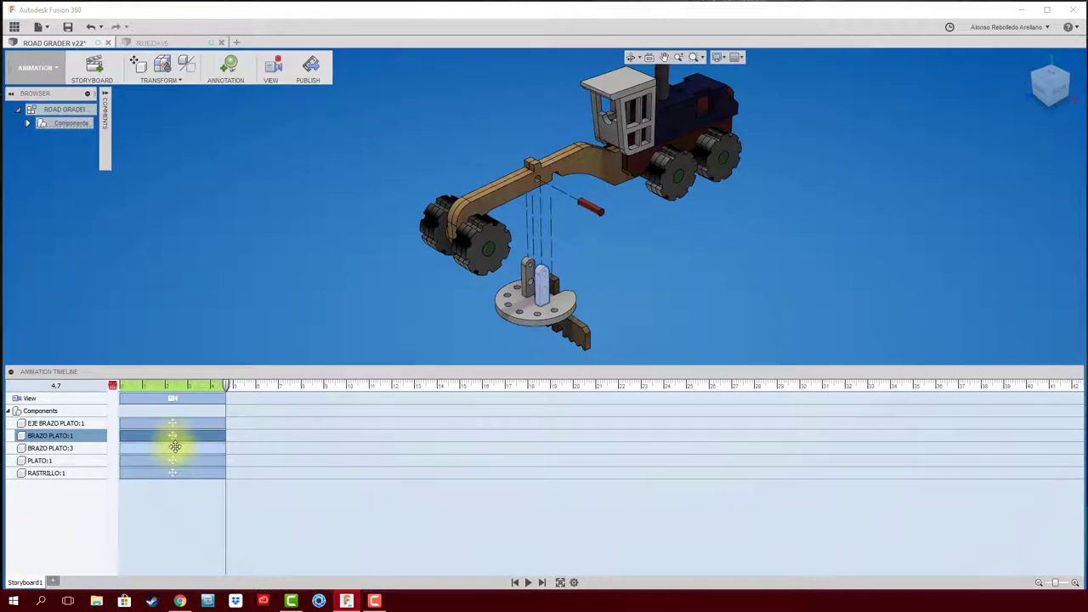
left_click(174, 448, "ctrl")
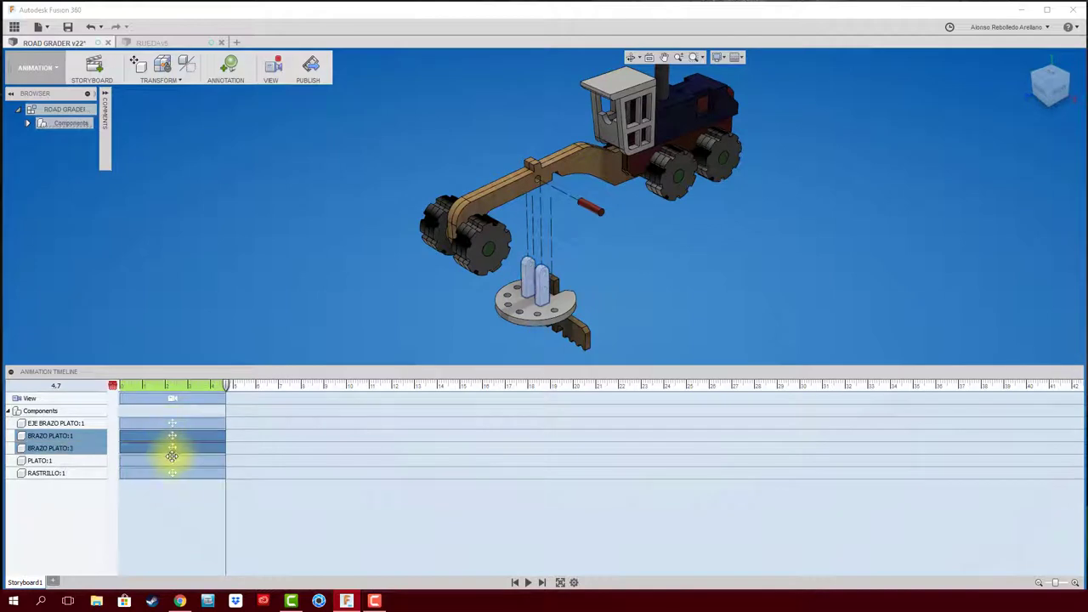
left_click(174, 459, "ctrl")
left_click(174, 472, "ctrl")
left_click_drag(188, 438, 294, 440)
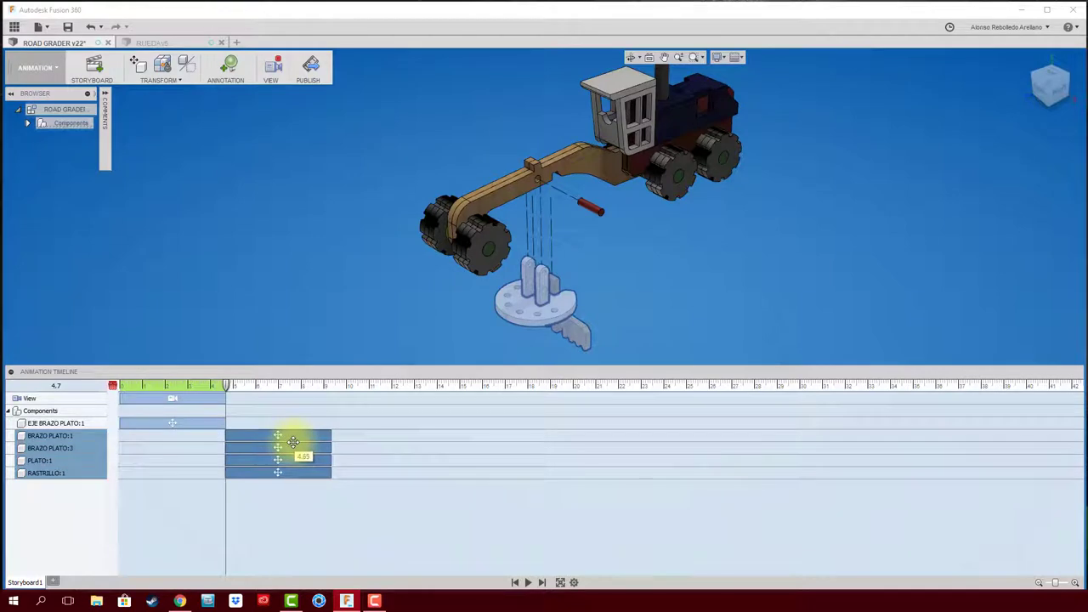
Delete and restore the View action, then rewind and replay the storyboard
left_click(182, 397)
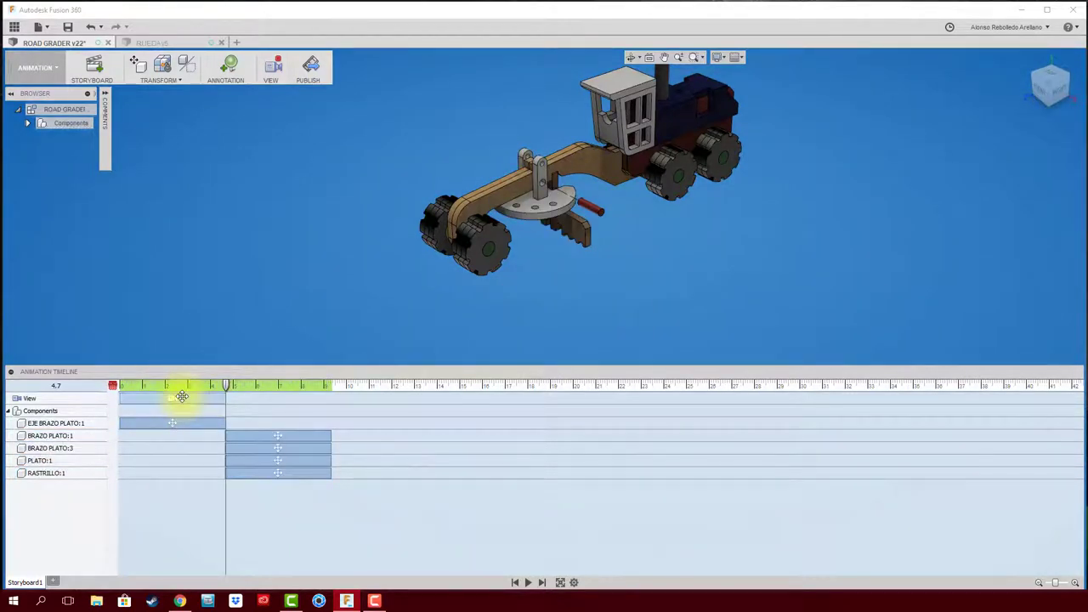
key("Delete")
key("ctrl+z")
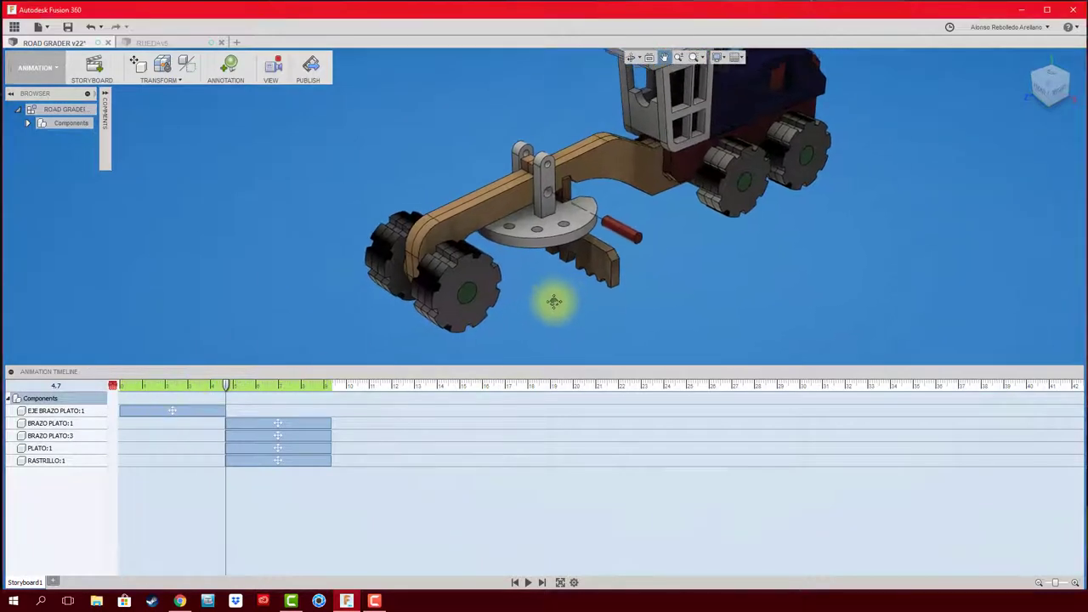
left_click(515, 583)
left_click(527, 583)
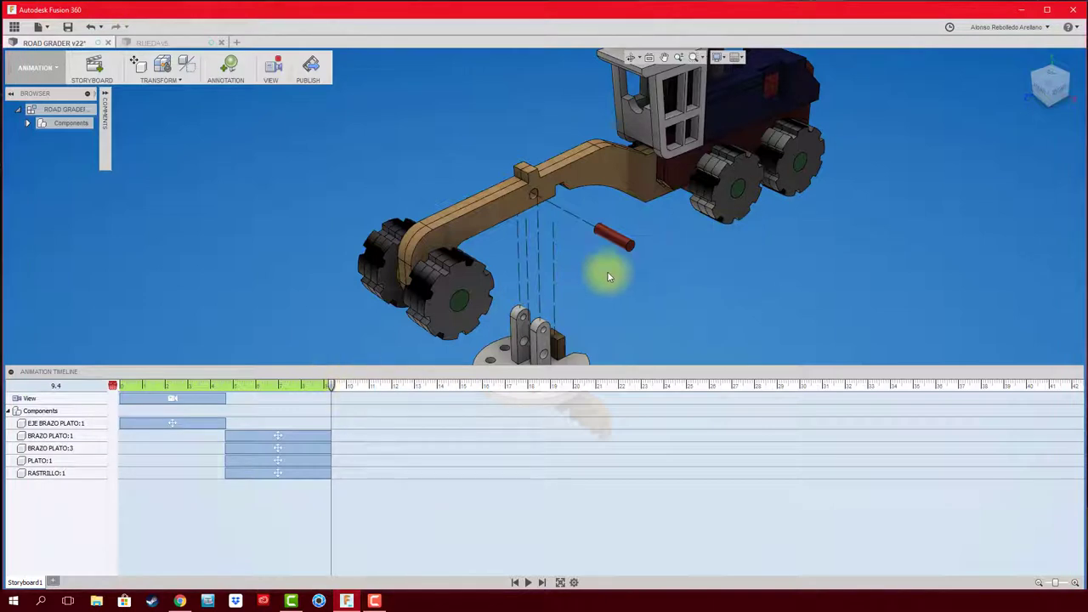
Move the playhead to 14.2 s and fit the whole grader in view
left_click_drag(333, 385, 444, 388)
key("F6")
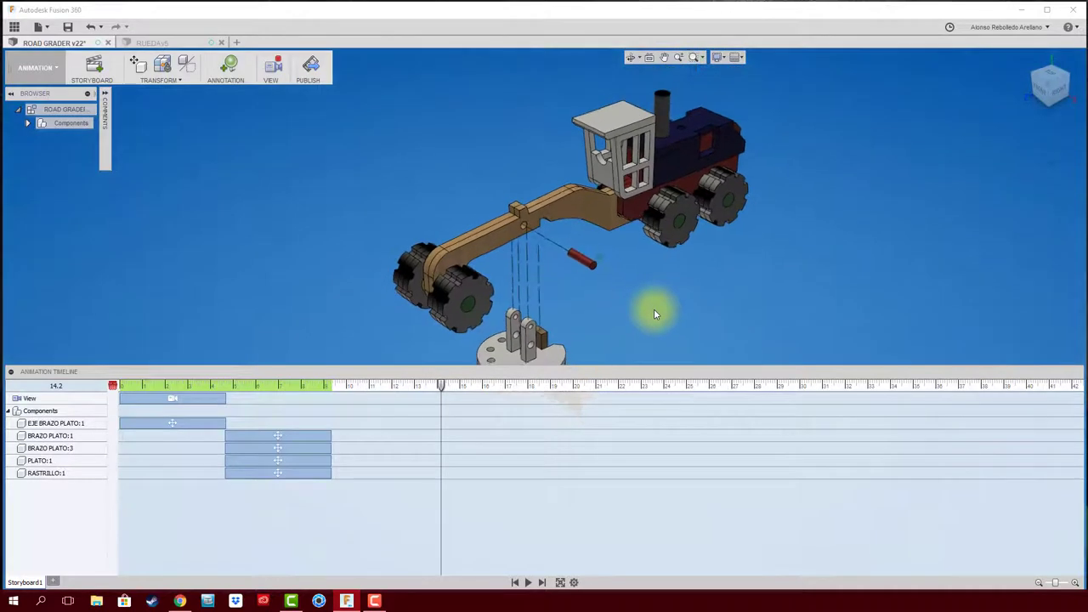
mouse_move(1052, 90)
left_mouse_down()
mouse_move(714, 260)
mouse_move(688, 261)
mouse_move(675, 236)
left_mouse_up()
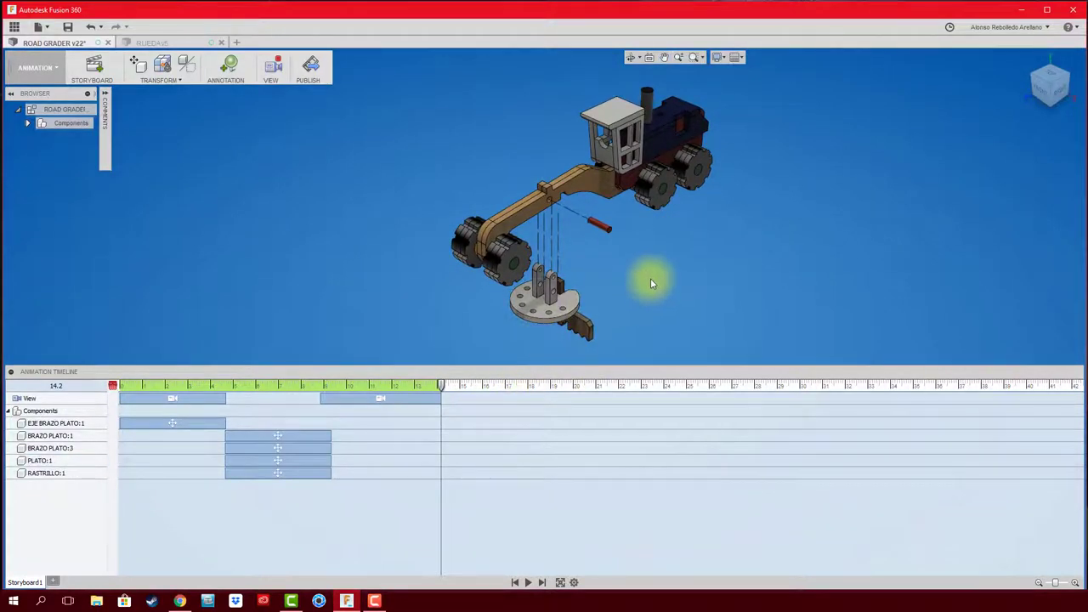
Select PLATO:1 and the rake and lower them 20 mm along Y
left_click(572, 326)
left_click(621, 314)
left_click(531, 307)
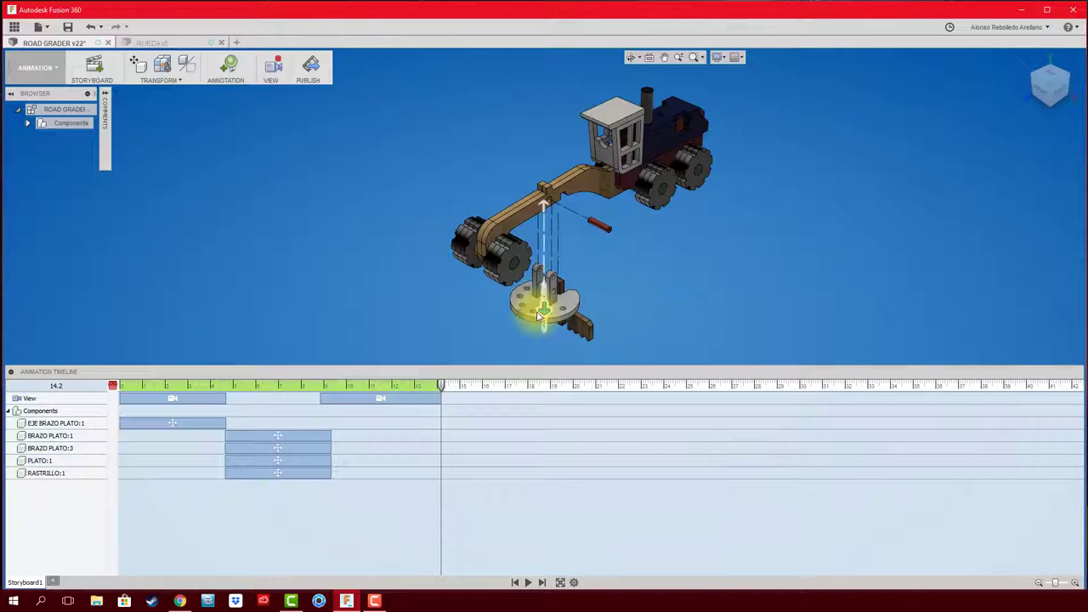
left_click(634, 317)
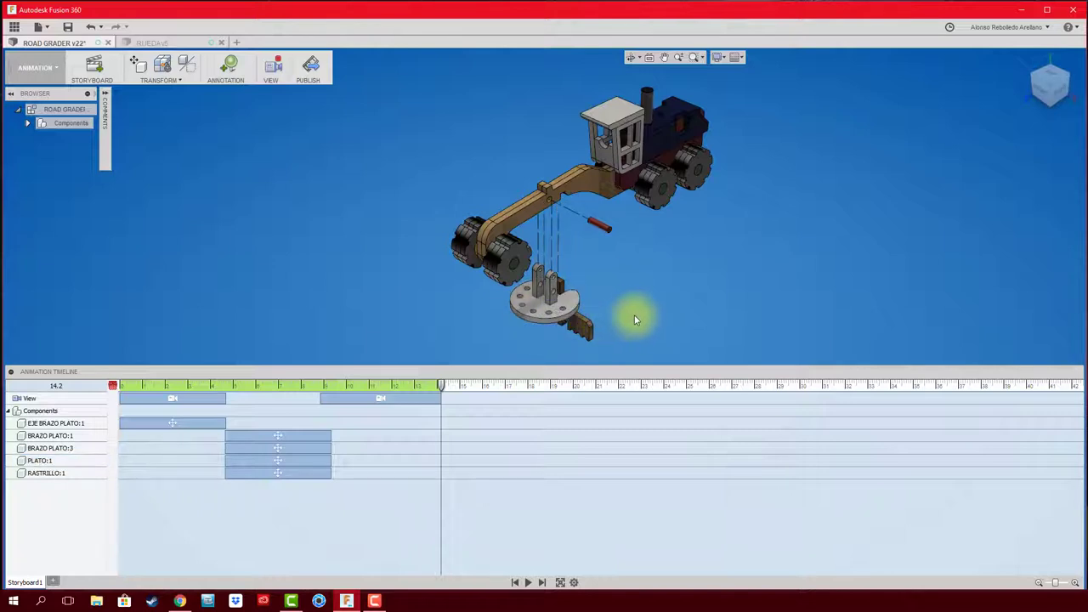
left_click(534, 324)
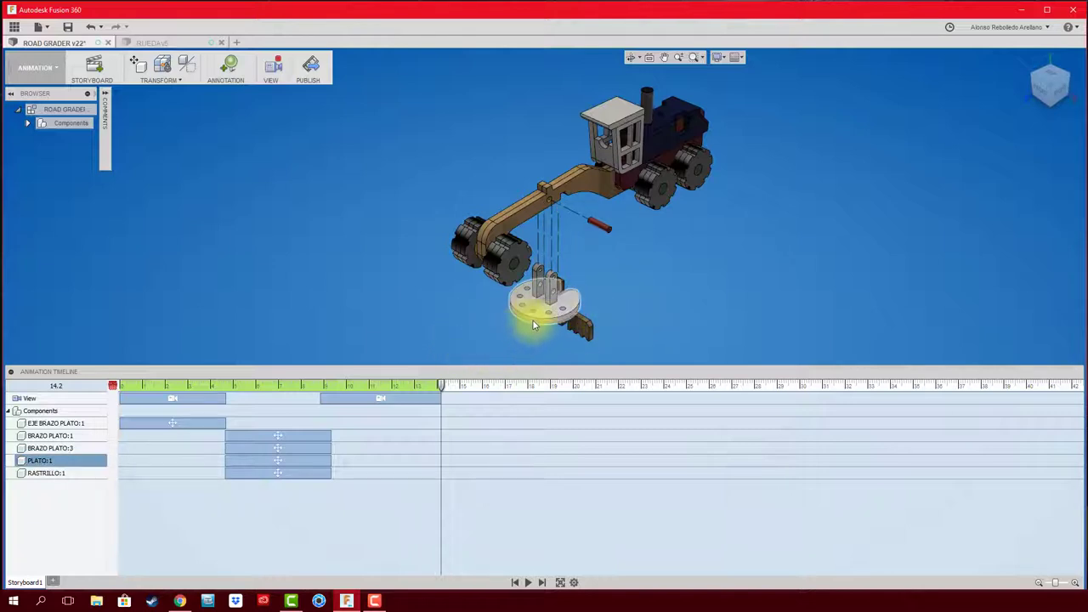
left_click(594, 340, "ctrl")
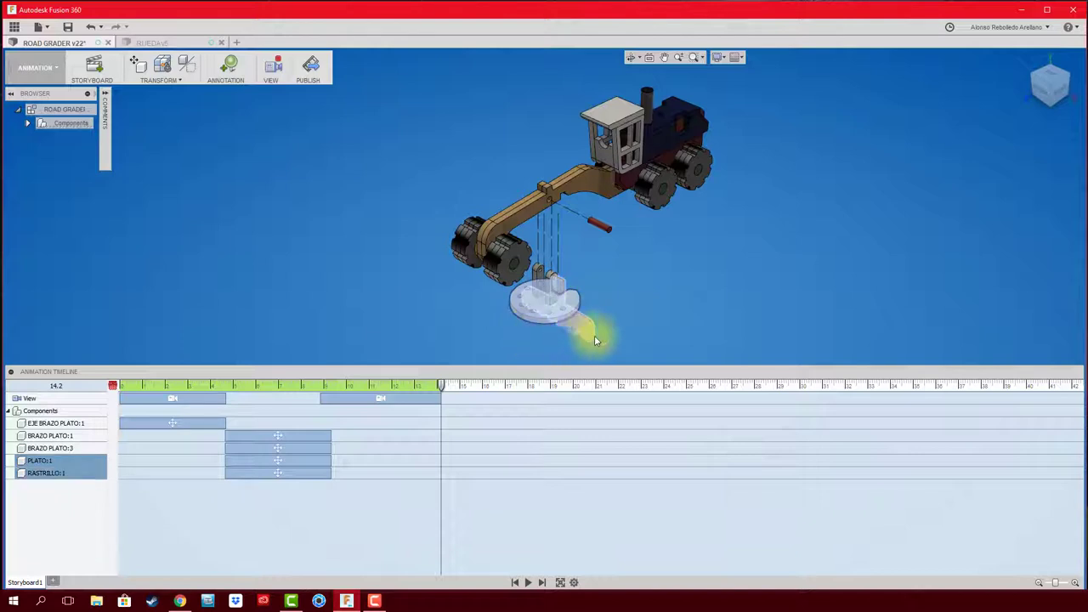
key("m")
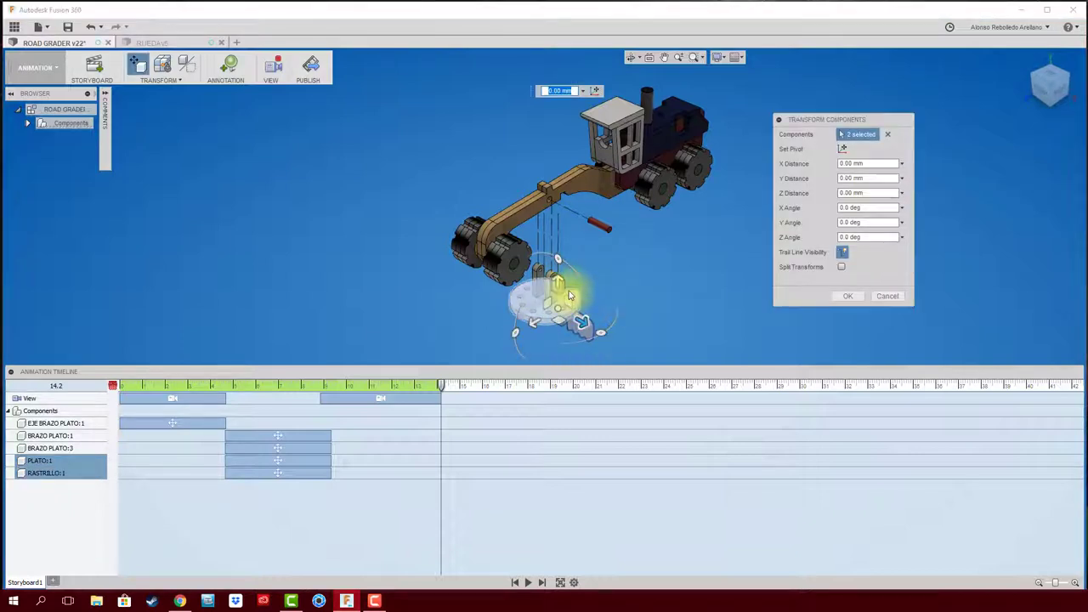
left_click_drag(557, 283, 556, 316)
Confirm the plate and rake drop, then select the rake alone, cancelling a first move attempt
left_click(848, 297)
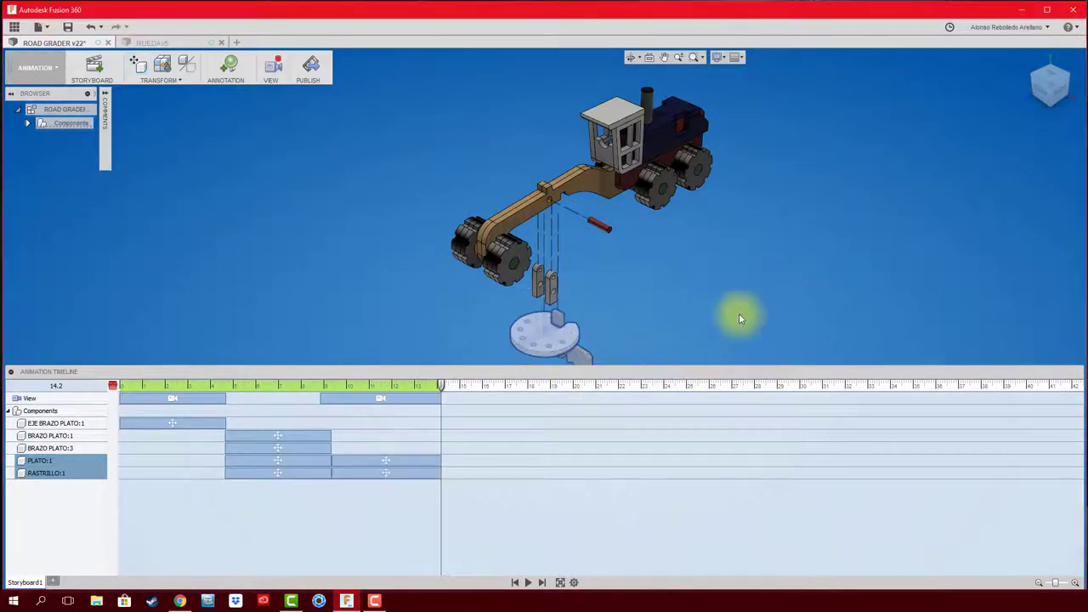
mouse_move(736, 315)
middle_mouse_down()
mouse_move(723, 318)
mouse_move(709, 295)
middle_mouse_up()
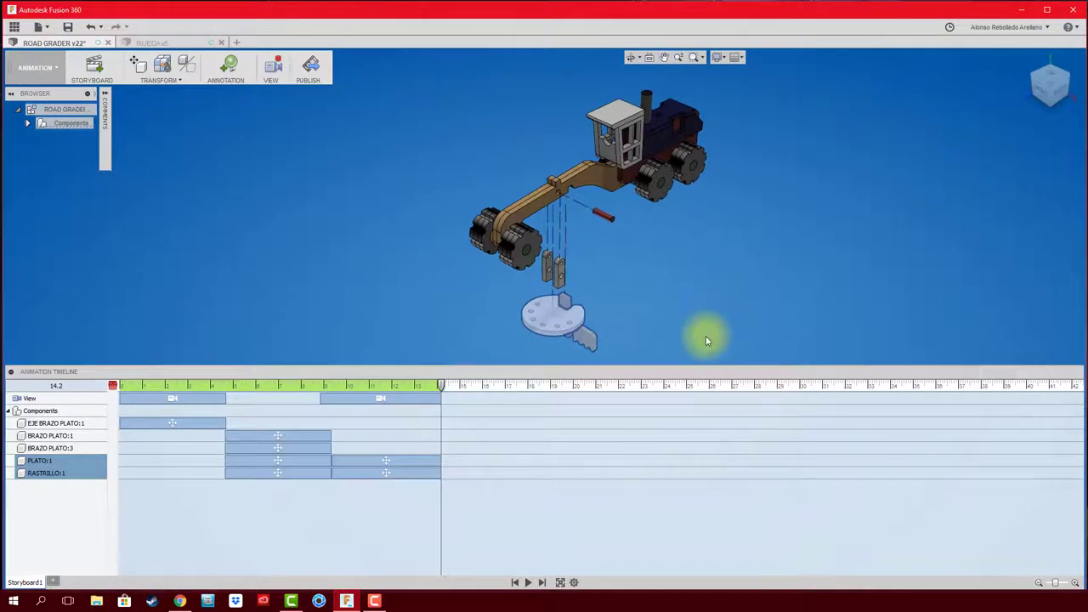
left_click(584, 338)
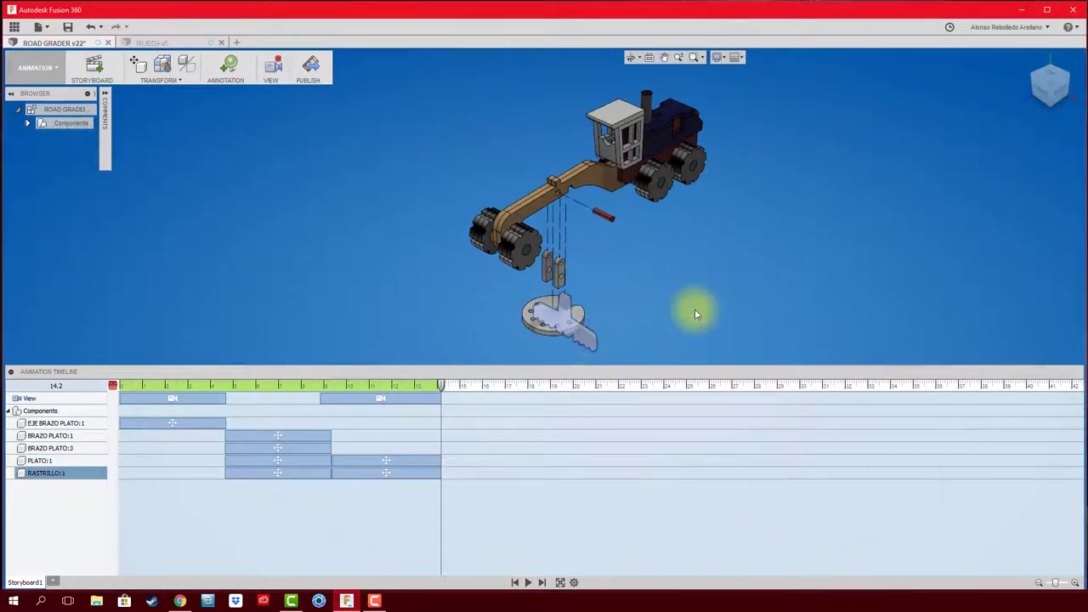
key("t")
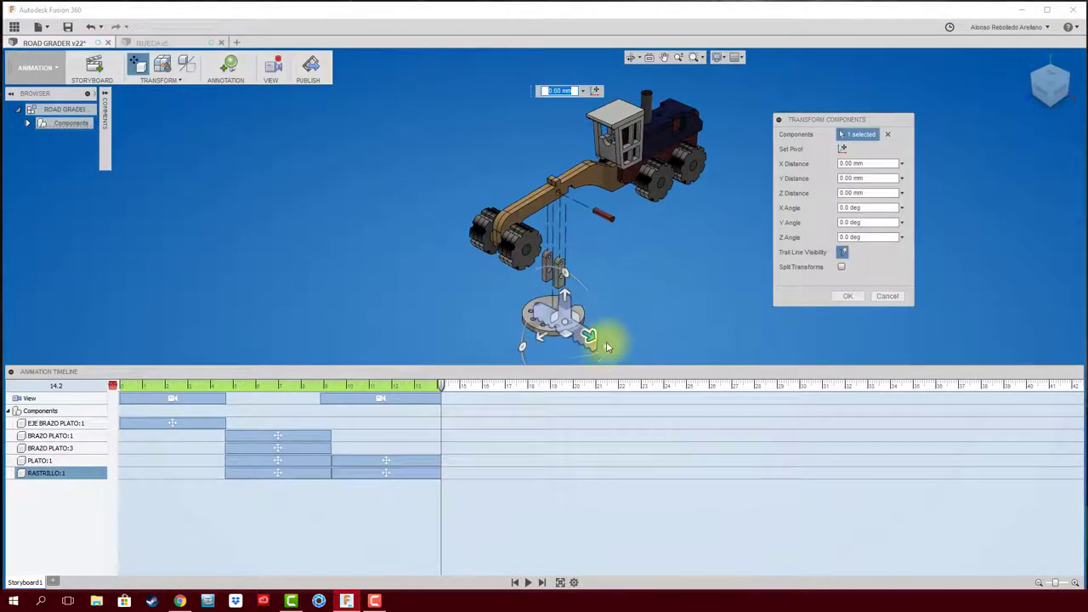
left_click(880, 297)
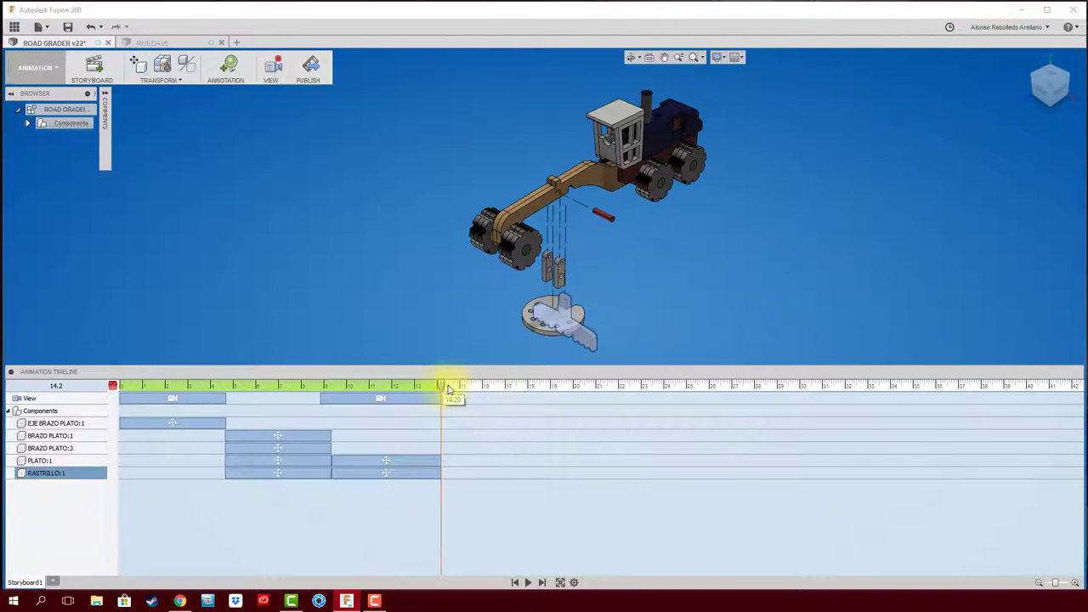
Slide rake RASTRILLO:1 40 mm along Z, ending near 17.5 s, then rewind to 0
left_click_drag(444, 388, 516, 389)
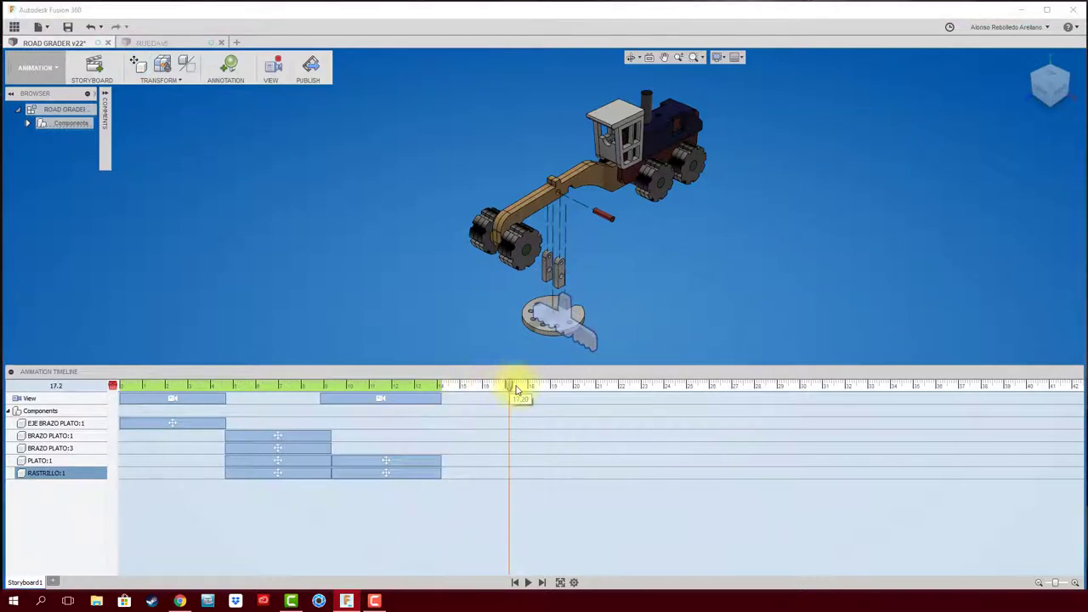
left_click(584, 343)
double_click(542, 338)
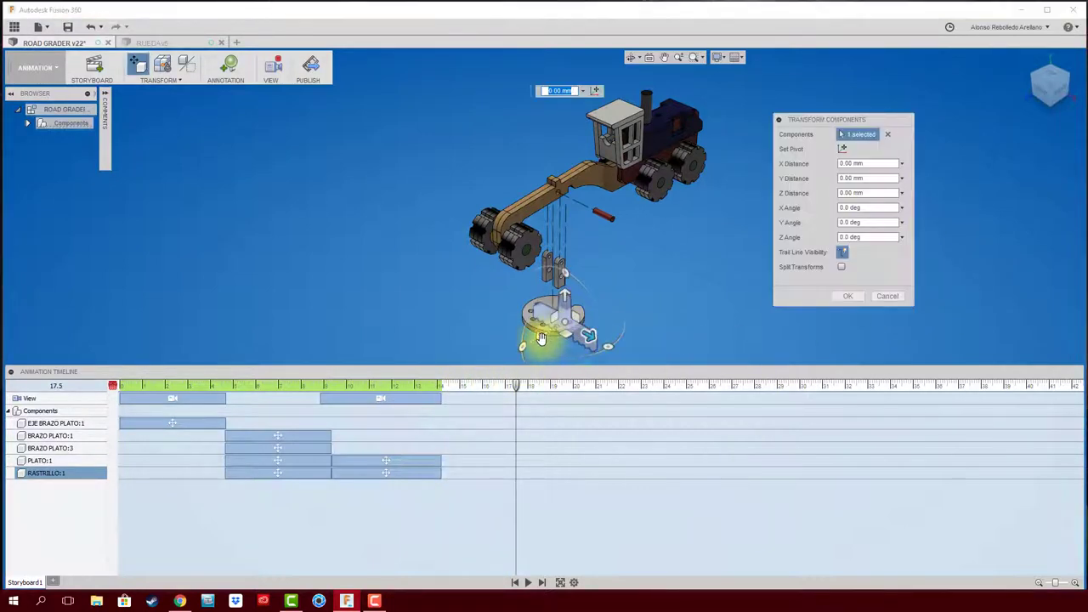
left_click_drag(541, 338, 595, 316)
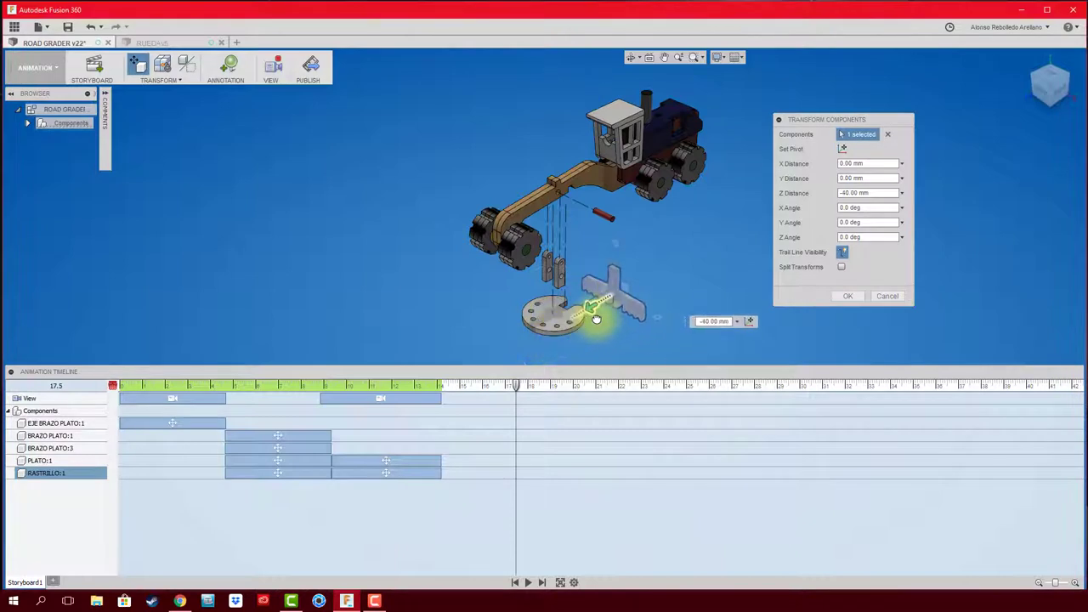
left_click(846, 296)
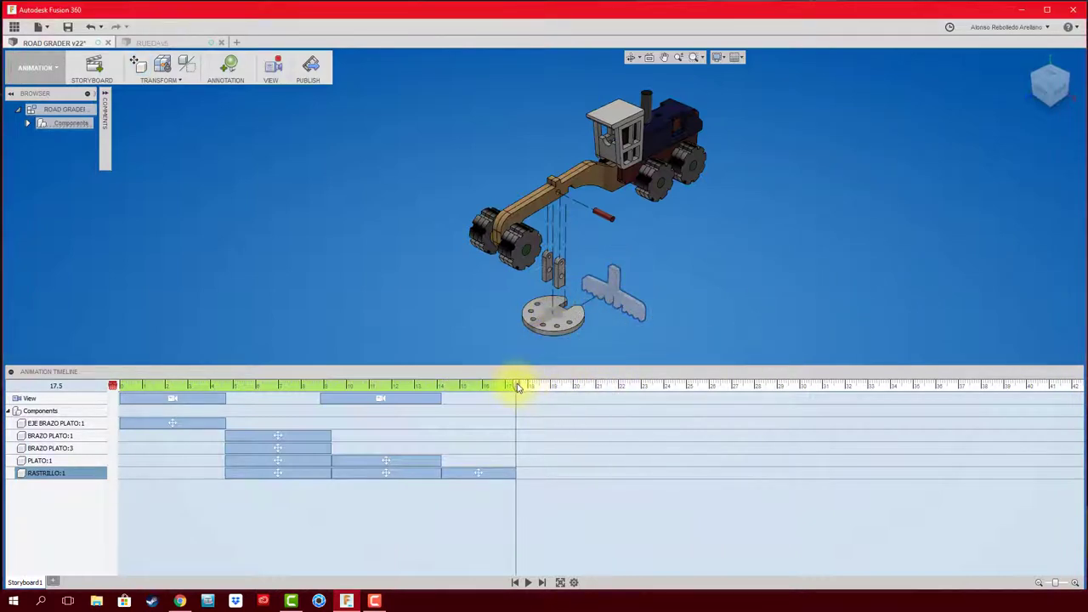
left_click_drag(518, 387, 113, 388)
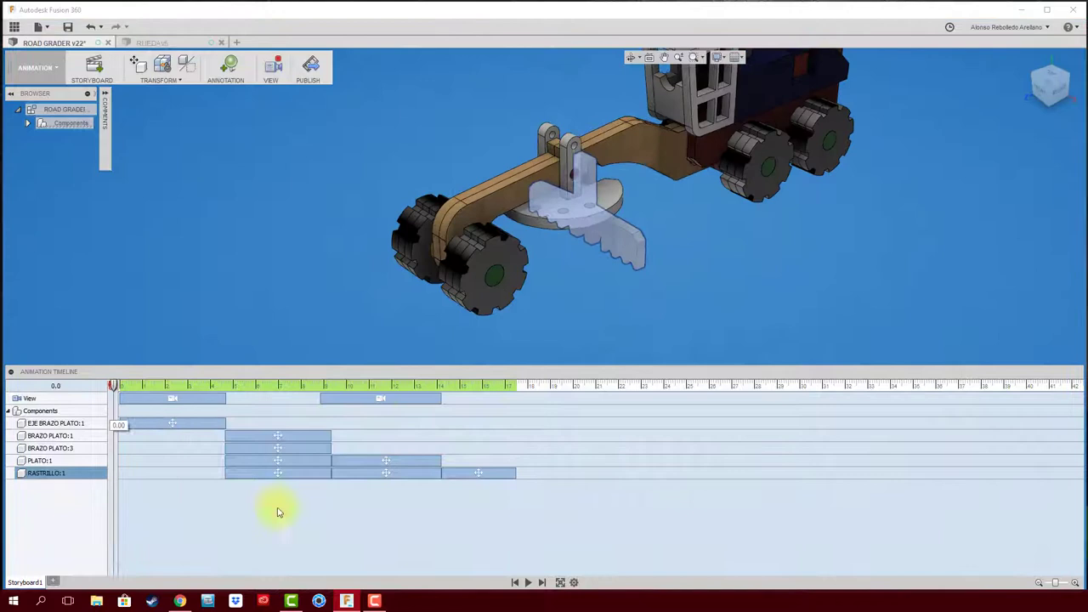
Play Storyboard1 through to its 17.5 s end, showing the exploded grader
left_click(528, 583)
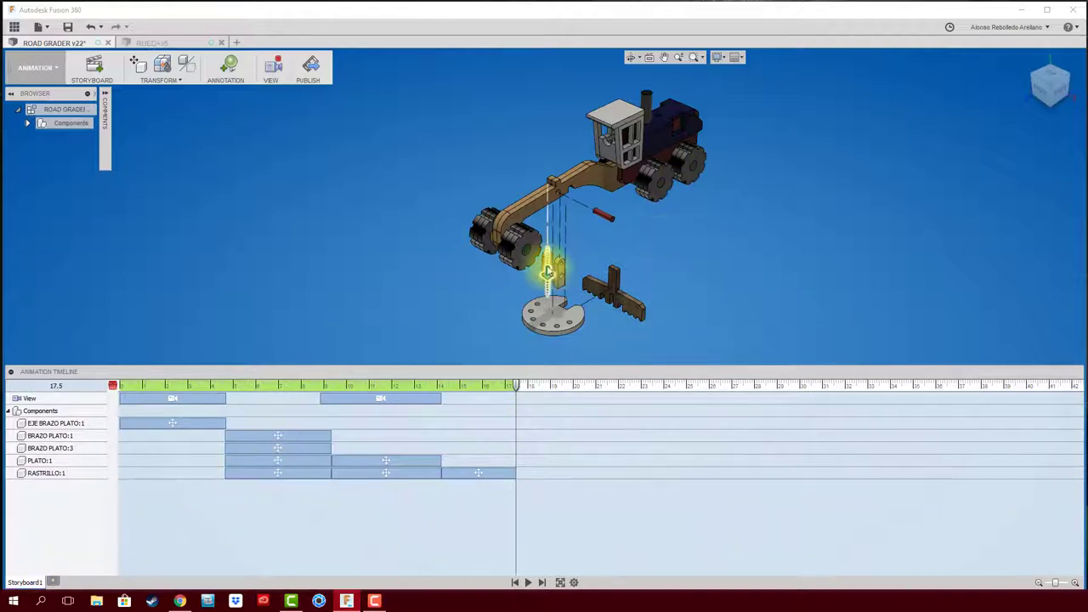
Create Storyboard2 with type Clean, showing the road grader fully assembled
left_click(92, 69)
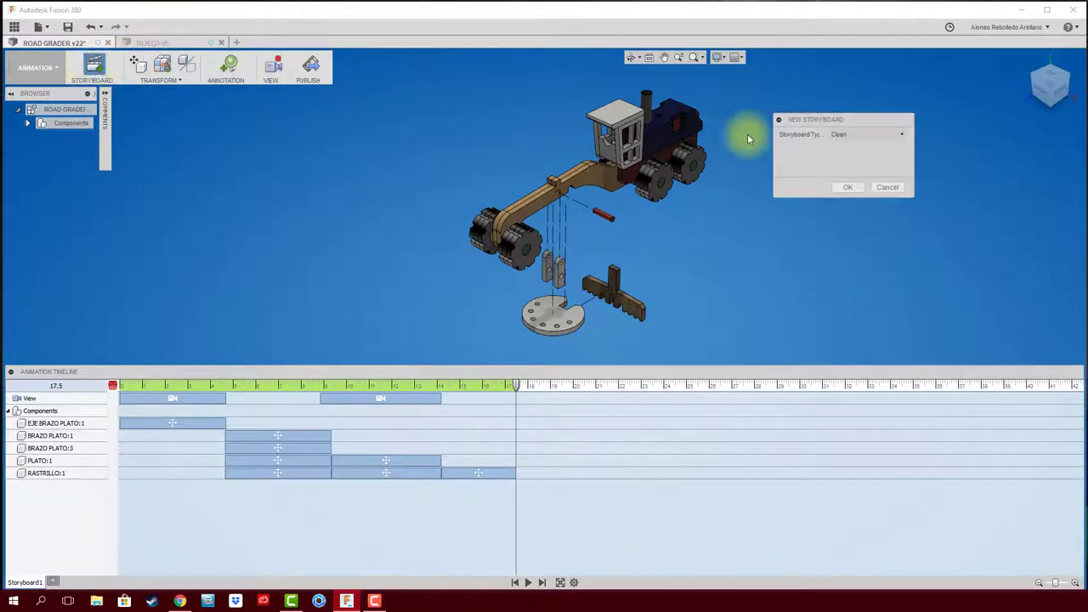
left_click(845, 136)
left_click(861, 136)
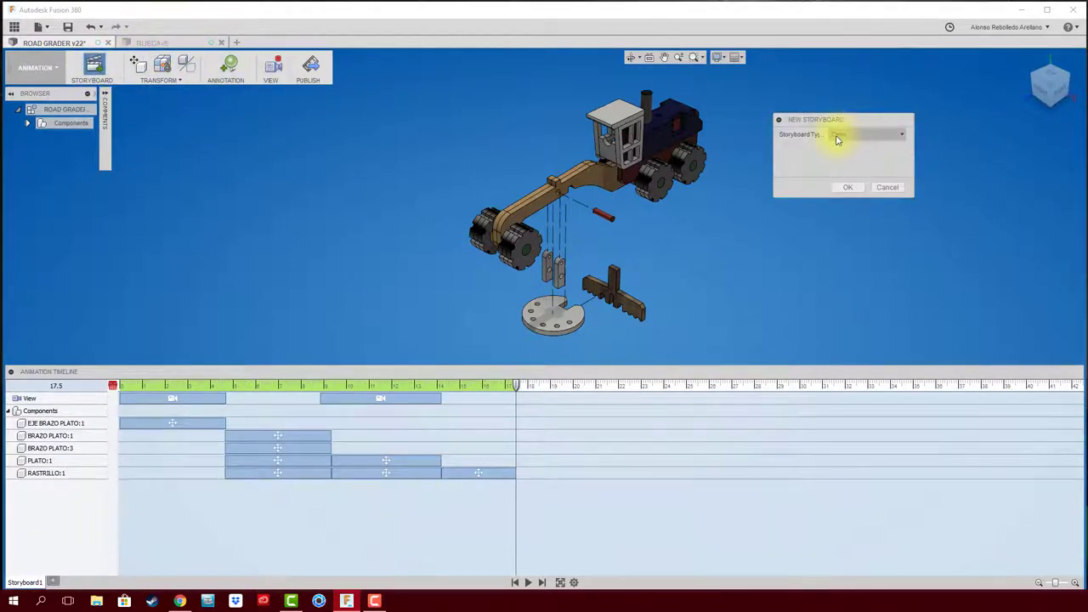
left_click(841, 188)
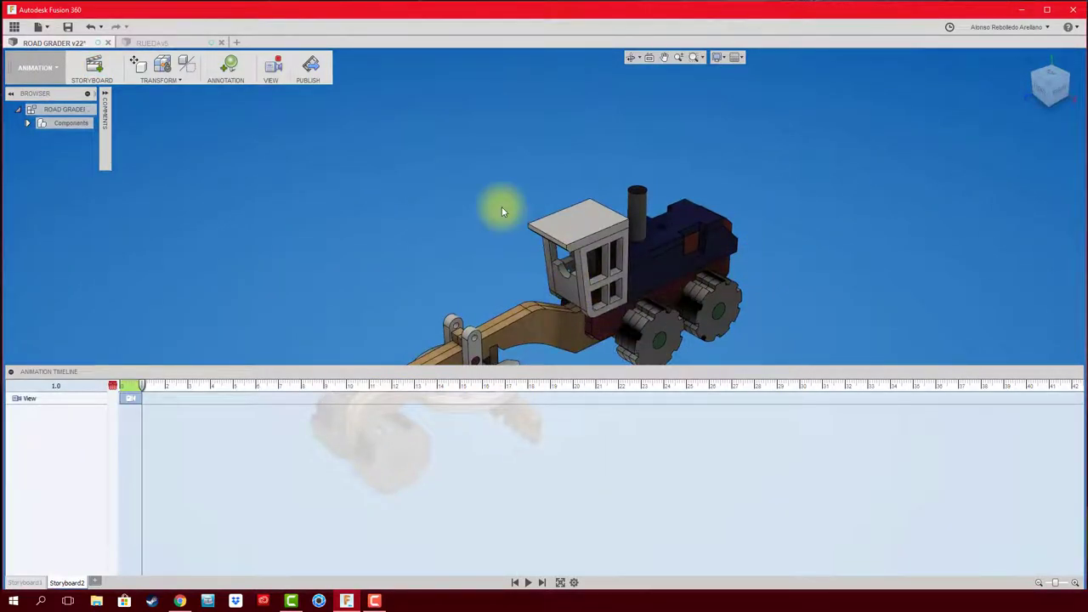
left_click(564, 287)
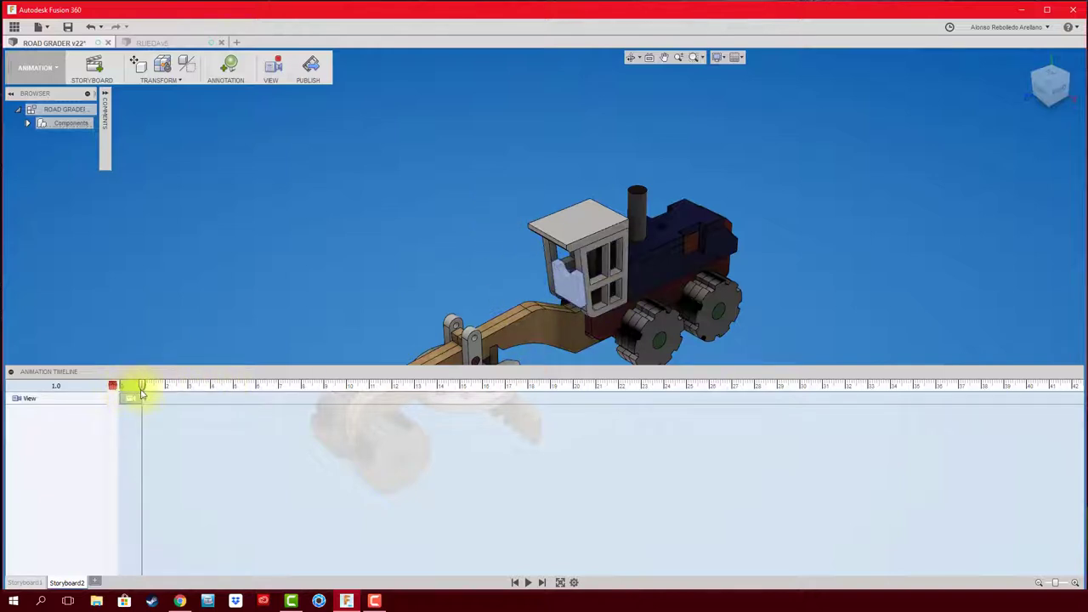
Delete the View keyframe and lift the cab parts upward along Y by 3.4 s
left_click(85, 404)
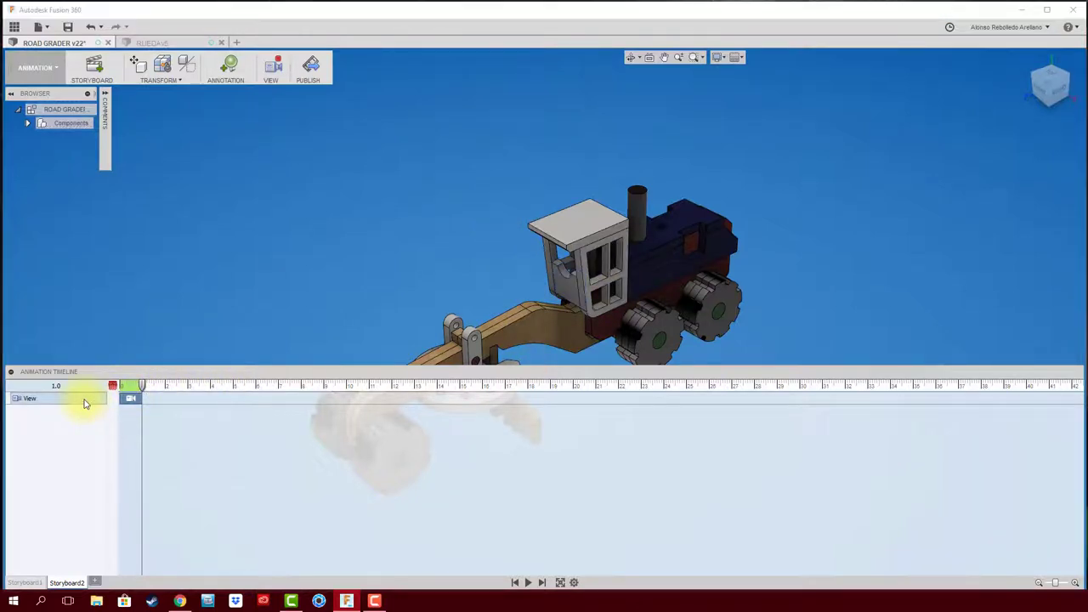
key("Delete")
mouse_move(124, 385)
left_mouse_down()
mouse_move(111, 384)
mouse_move(196, 385)
left_mouse_up()
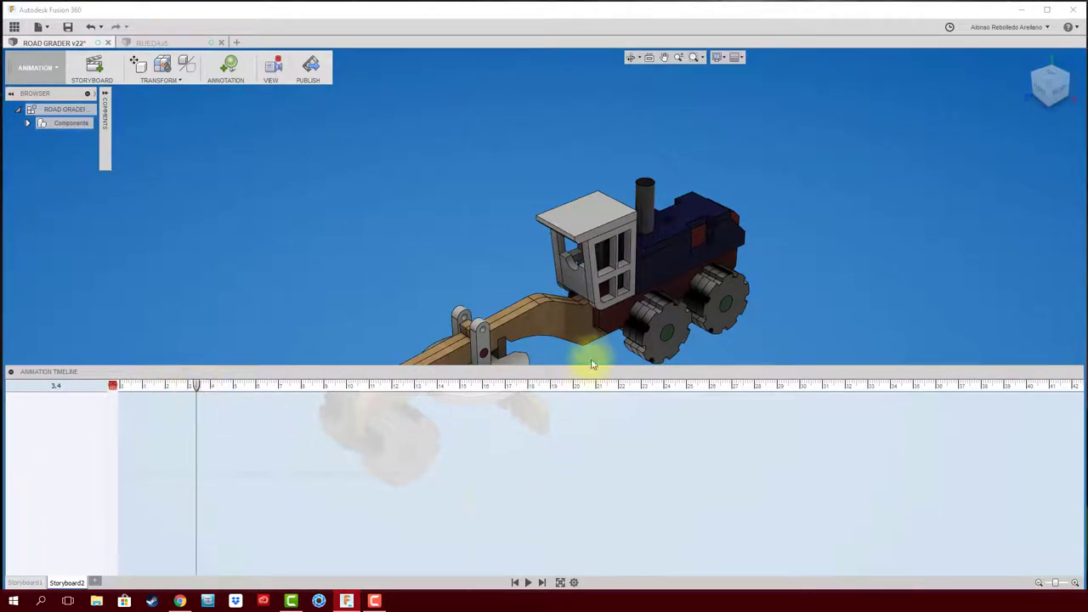
left_click(583, 284)
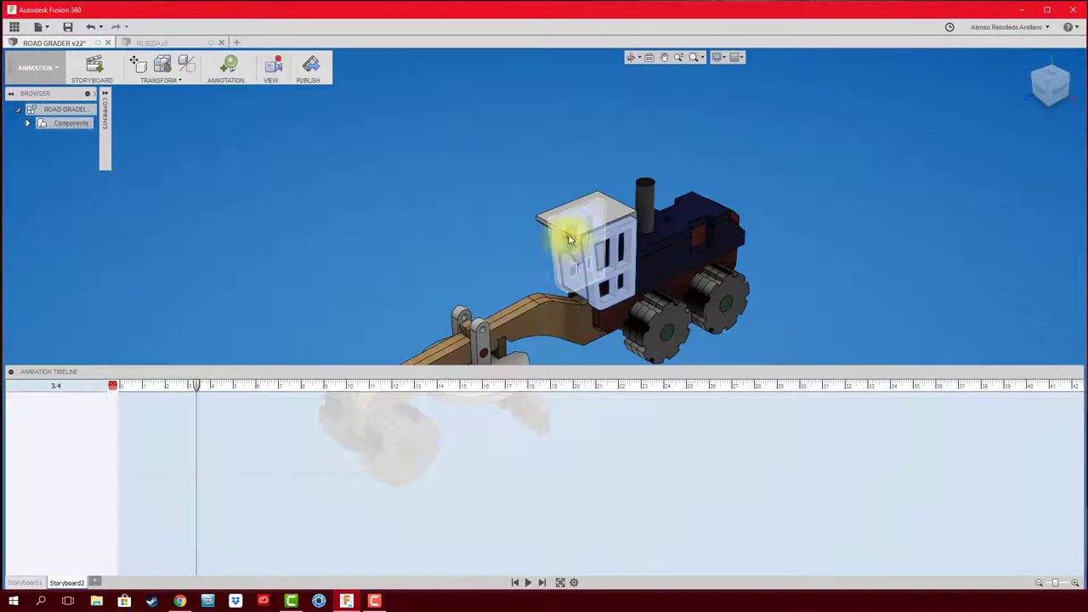
key("m")
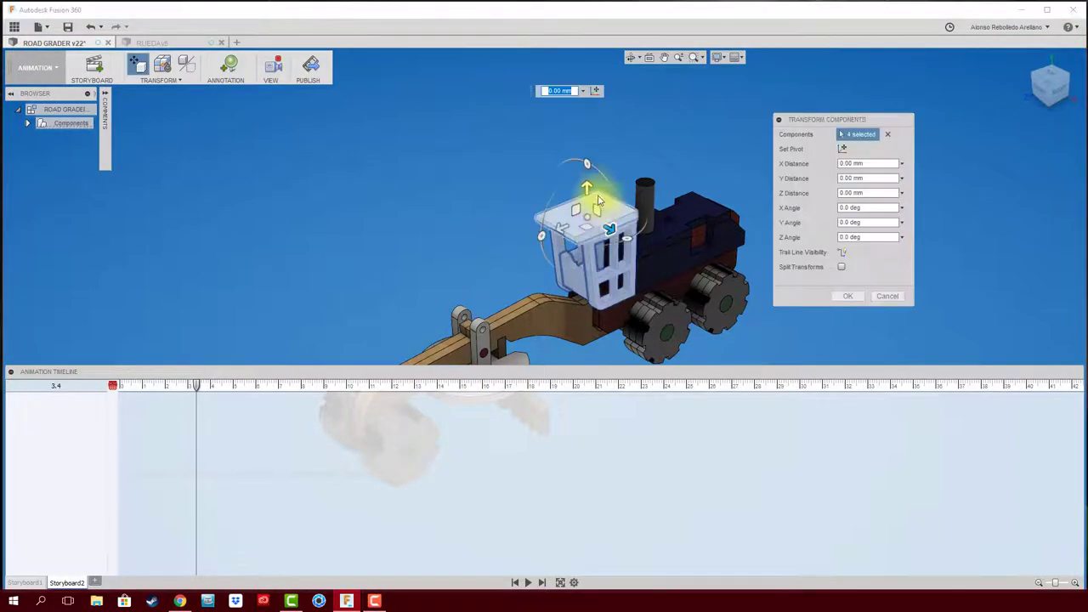
left_click_drag(585, 183, 585, 82)
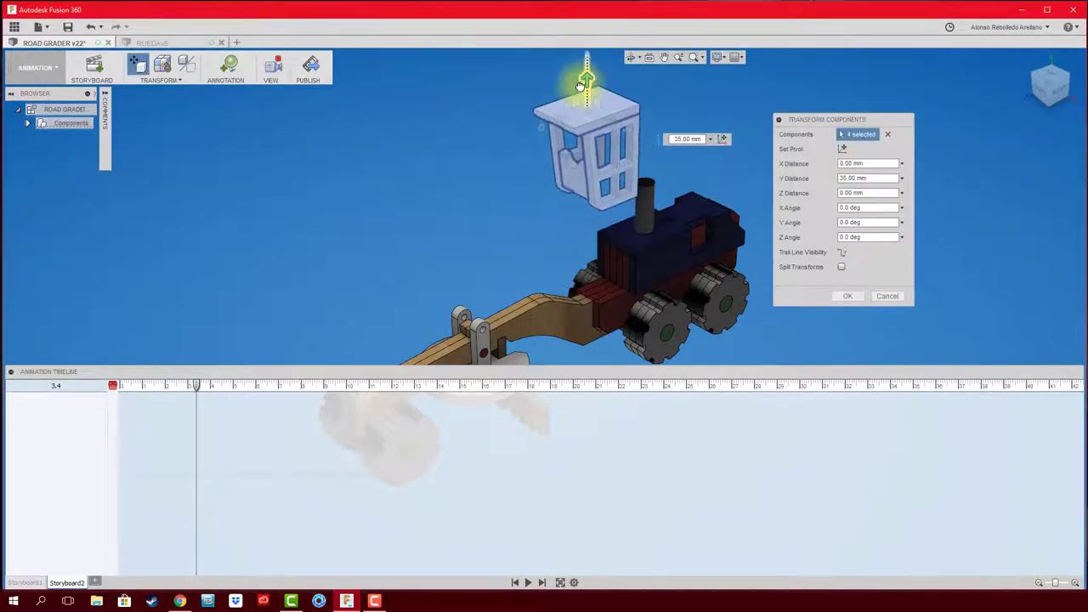
left_click(841, 296)
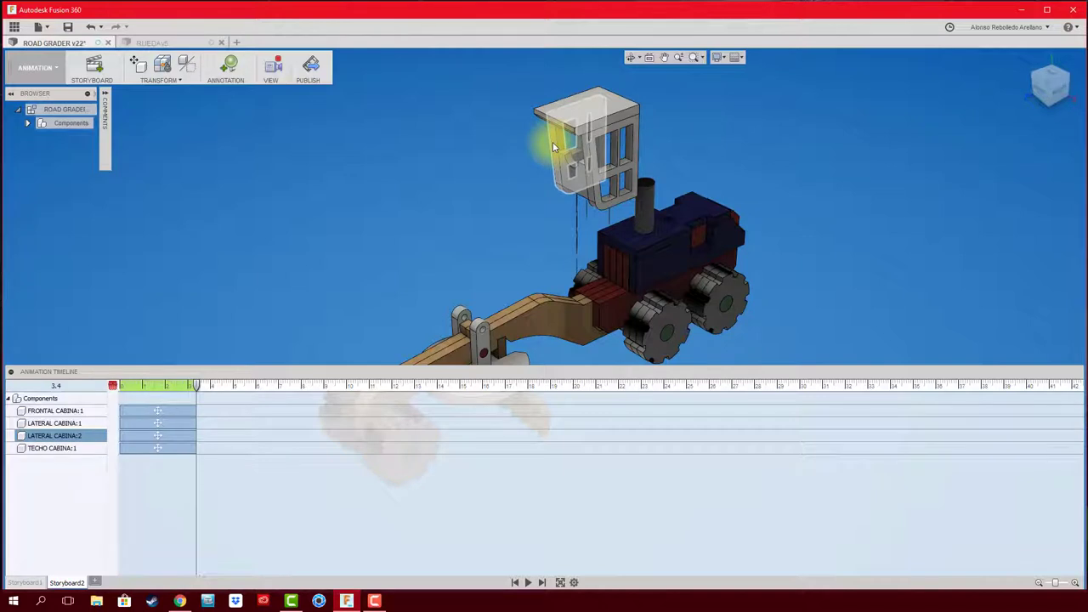
Raise the TECHO CABINA roof a further 15 mm above the cab, then rewind
left_click(507, 147)
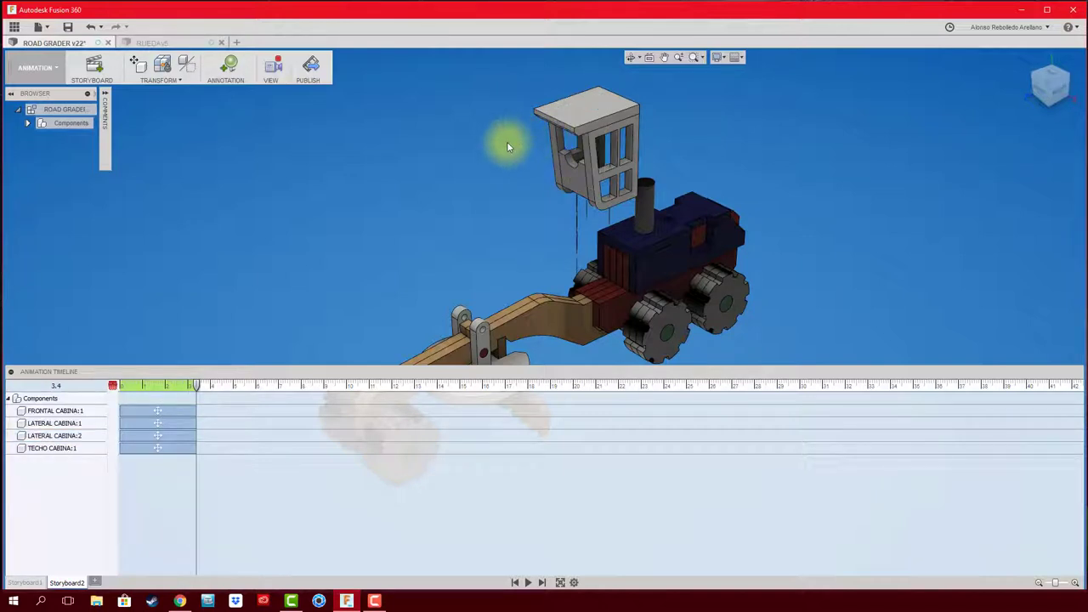
left_click(556, 138)
left_click(592, 116)
left_click(736, 153)
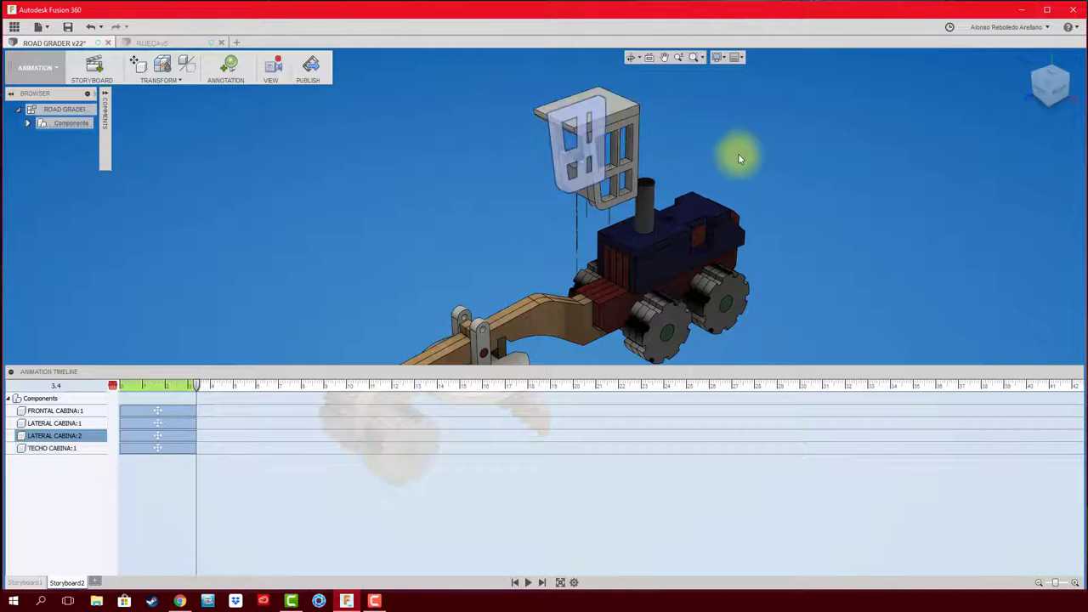
left_click(610, 113)
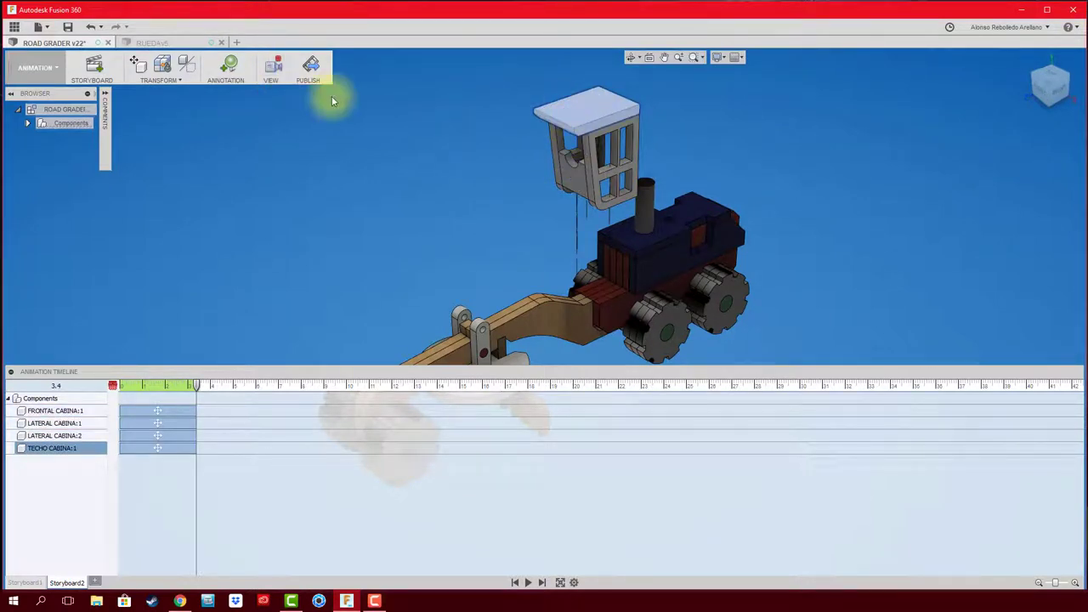
key("m")
left_click_drag(586, 68, 585, 36)
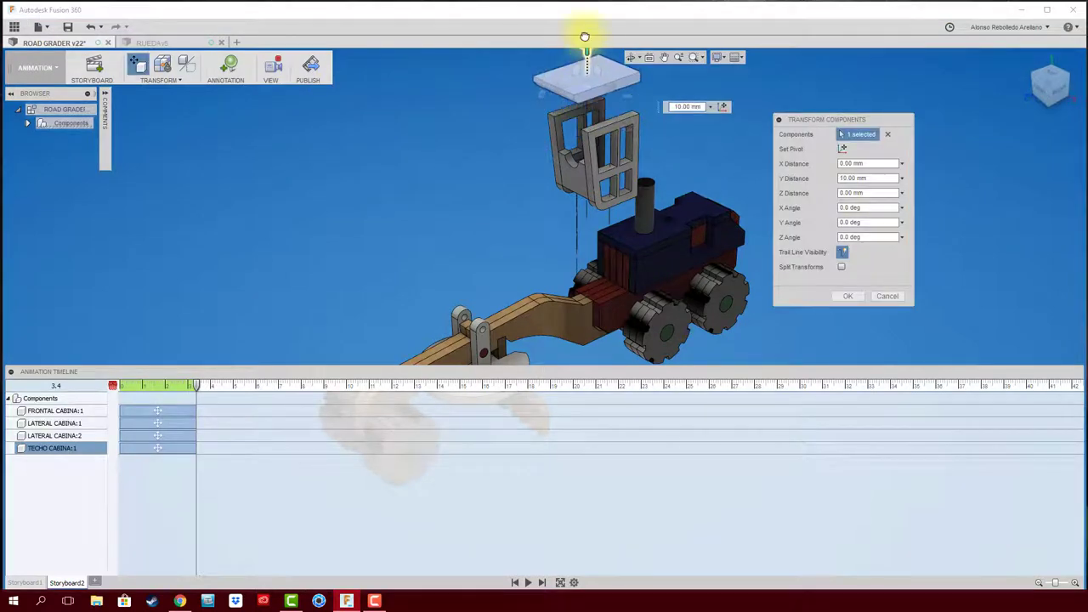
middle_click_drag(602, 170, 578, 85, "shift")
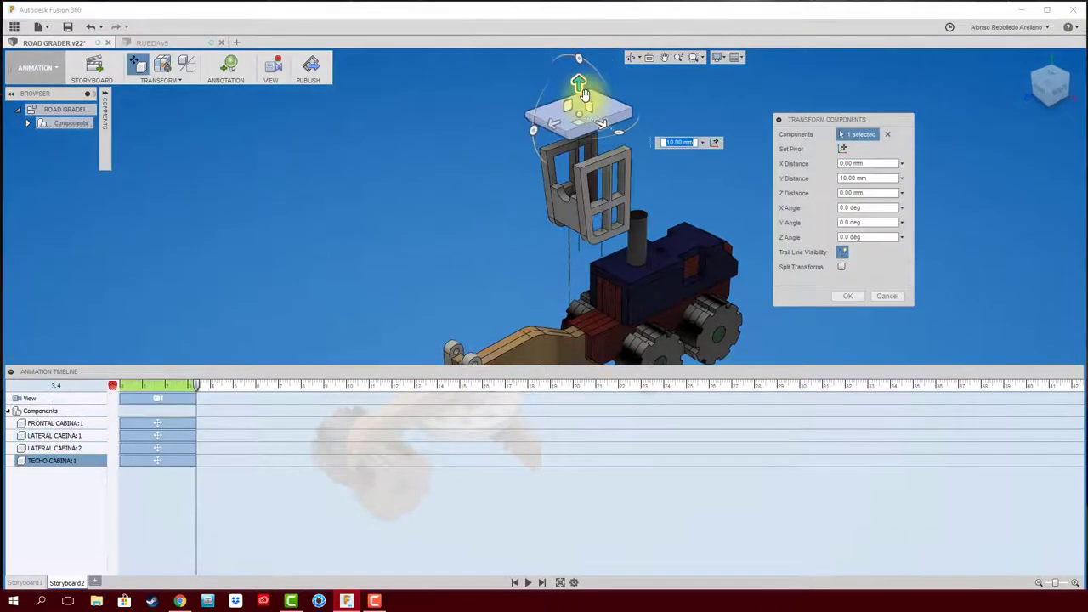
left_click_drag(578, 82, 578, 65)
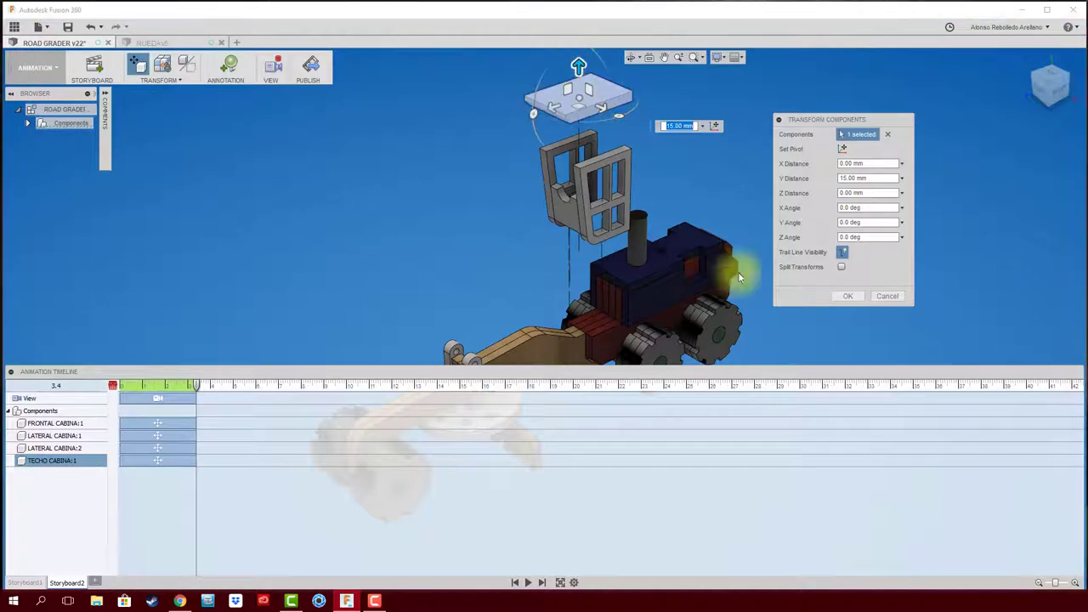
left_click(847, 295)
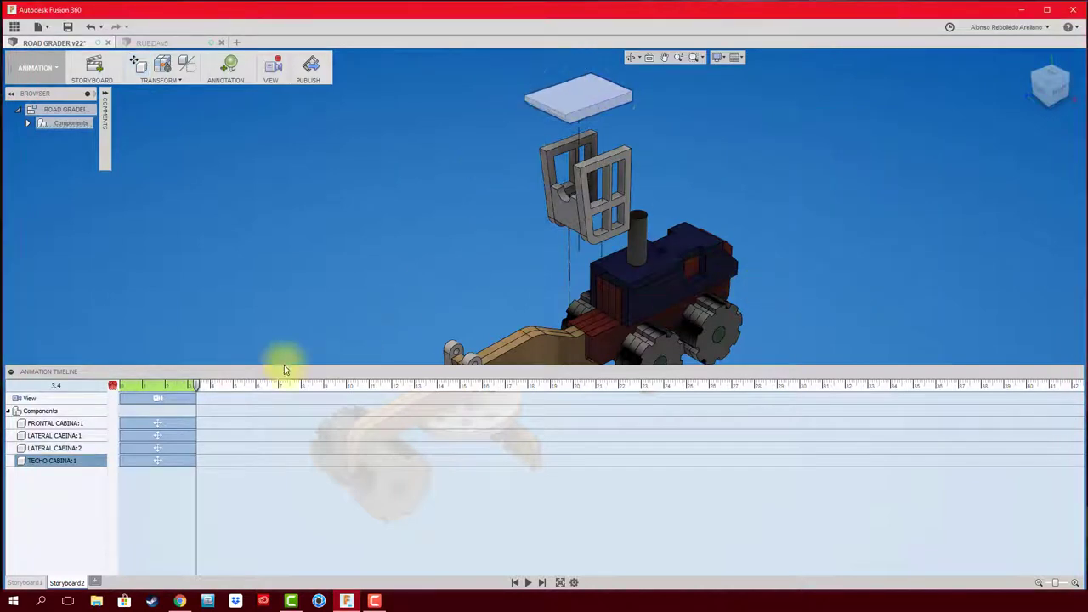
left_click_drag(195, 386, 116, 386)
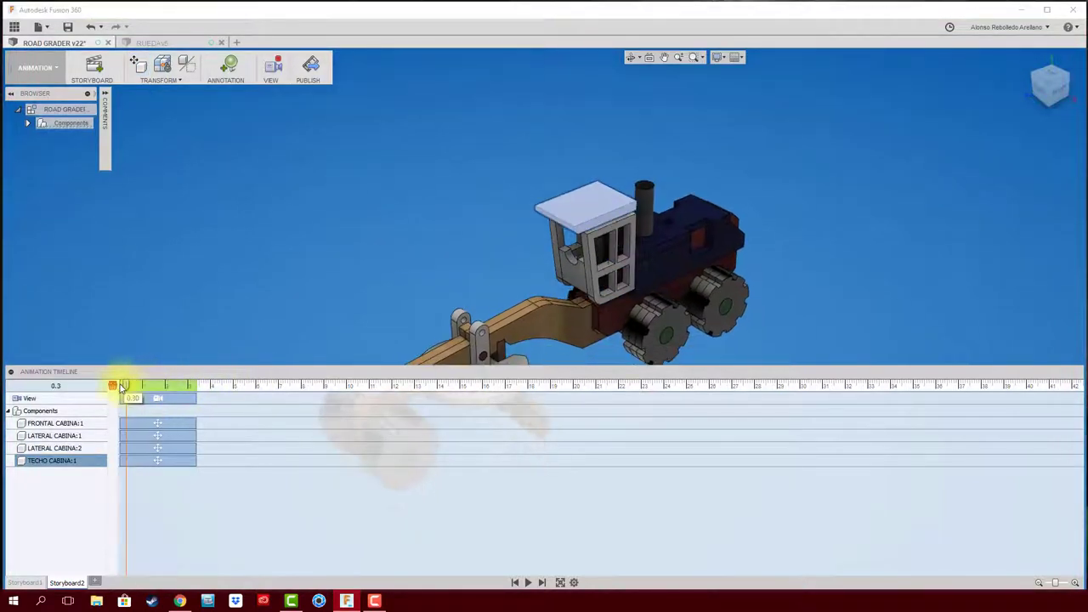
Slide the LATERAL CABINA:2 side panel 35 mm out along X, from 3.4 to 6.5 s
left_click(529, 583)
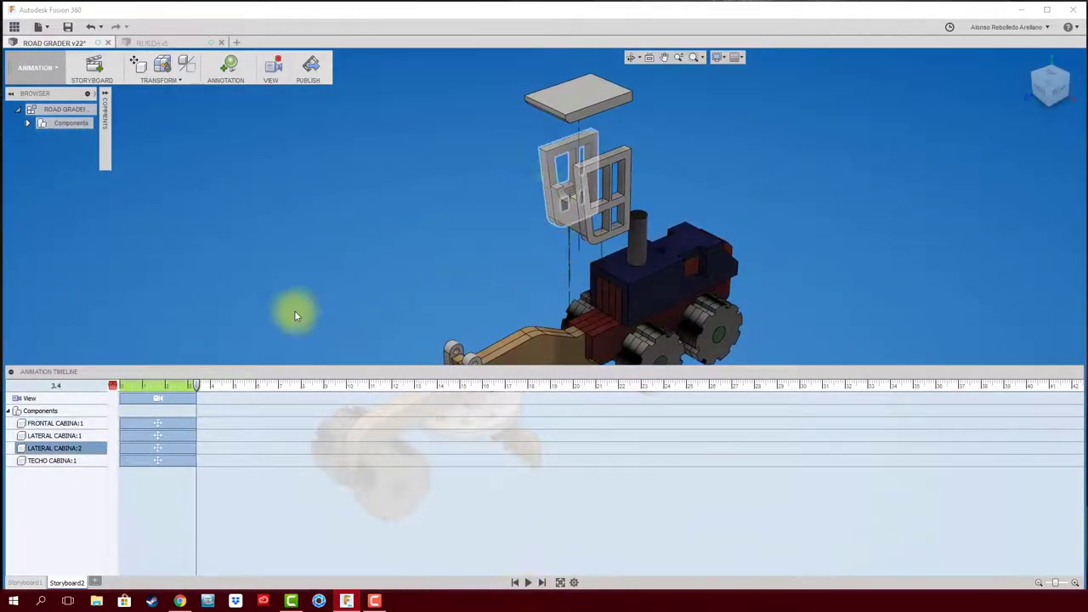
left_click_drag(197, 389, 267, 389)
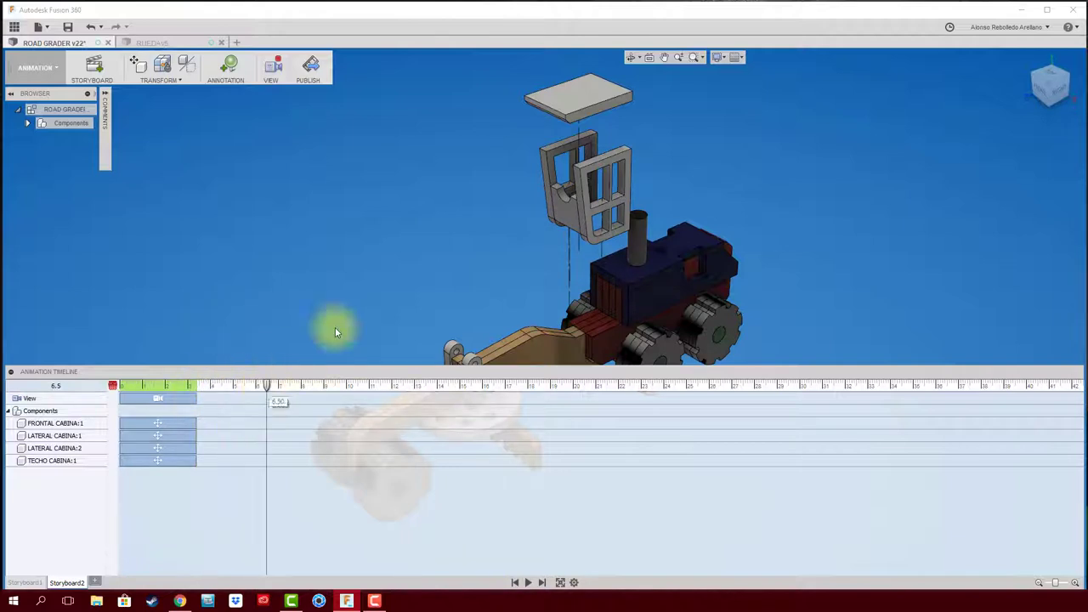
left_click(542, 169)
key("m")
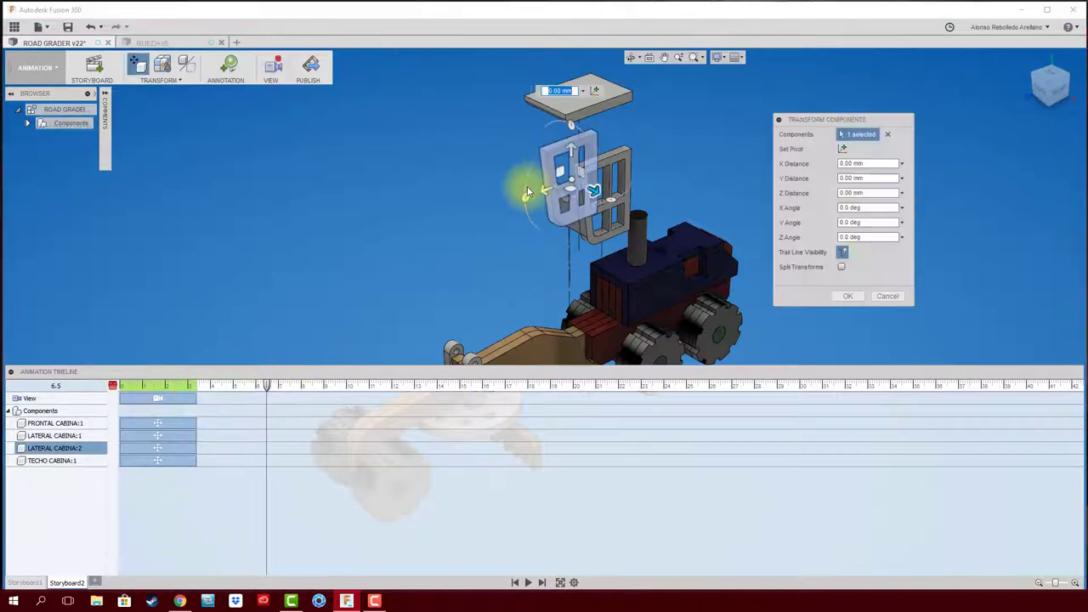
left_click_drag(583, 194, 483, 134)
left_click(846, 296)
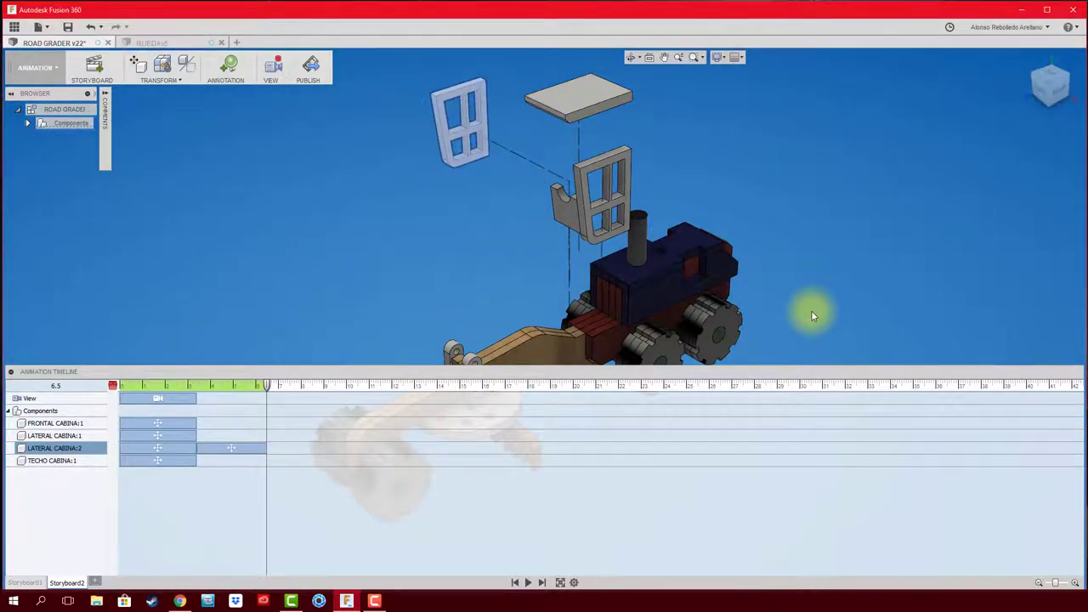
left_click(558, 207)
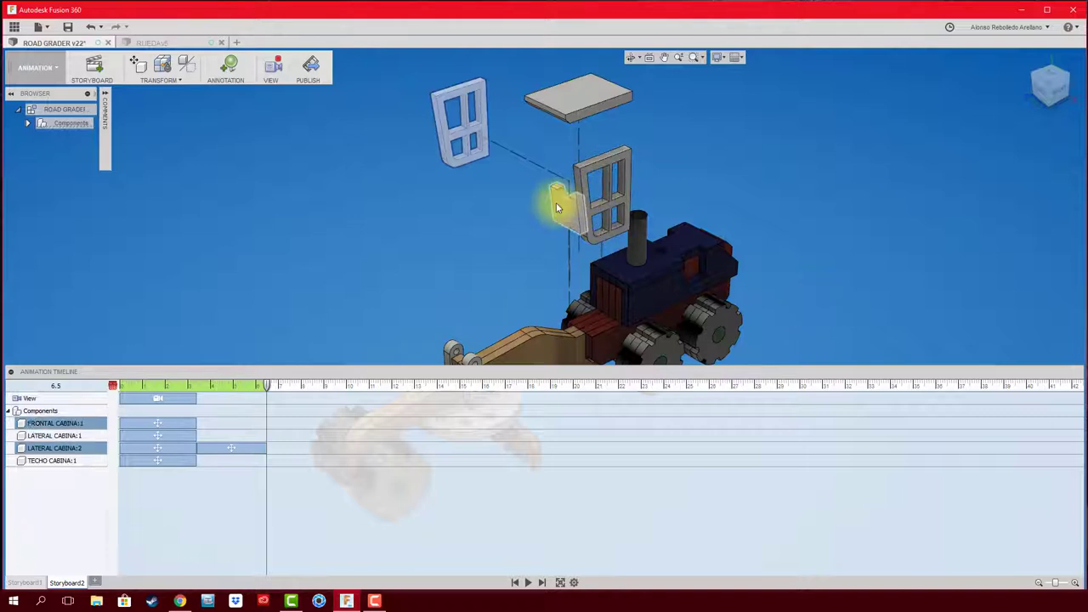
left_click(473, 139)
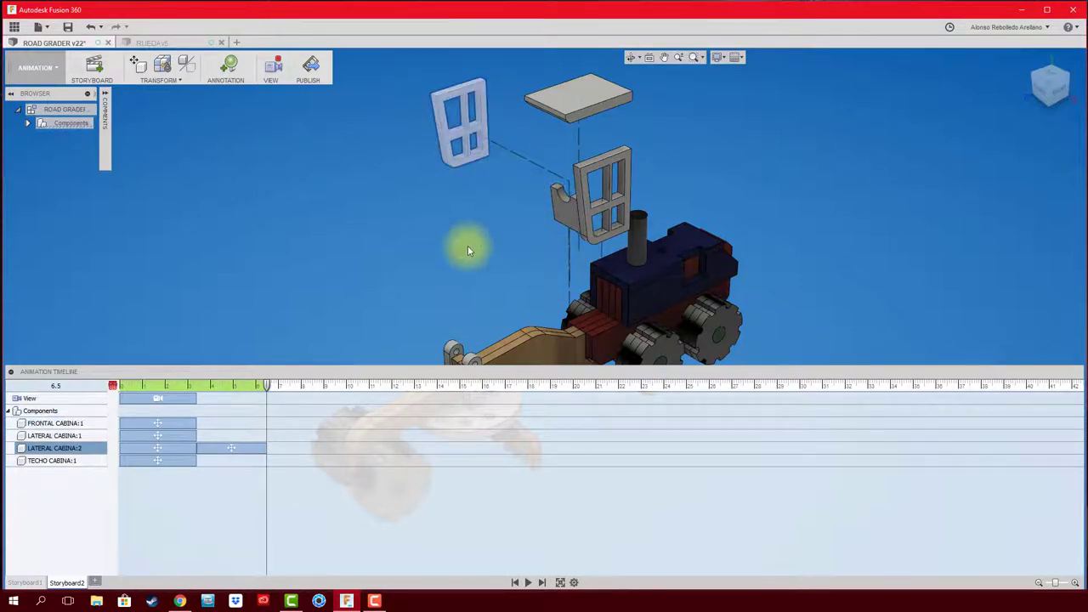
Replay Storyboard2, then create a Clean-type Storyboard3 with the grader reassembled
left_click(527, 582)
left_click(527, 583)
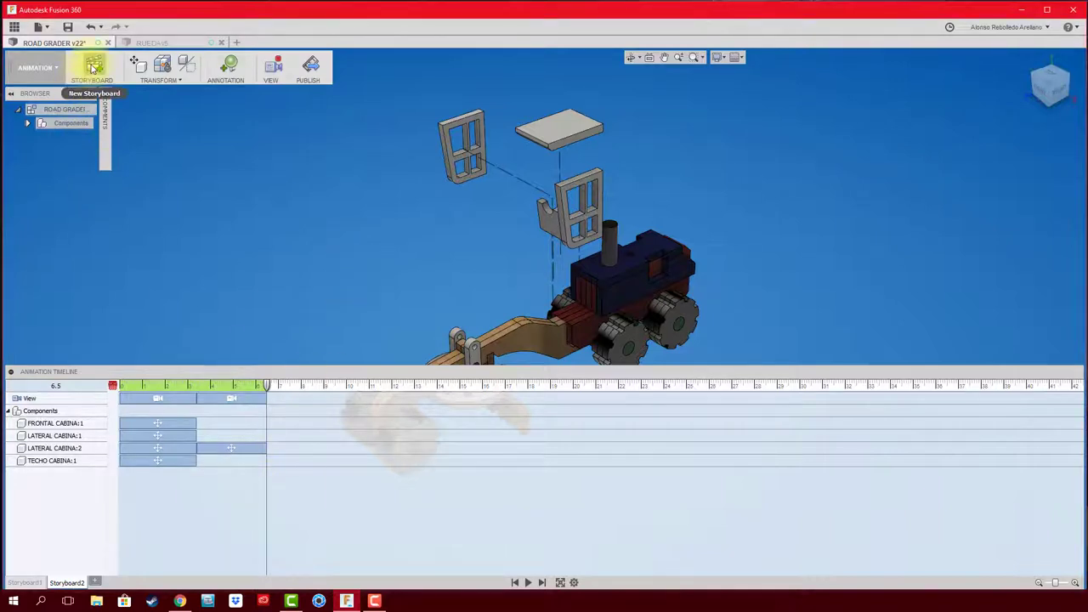
left_click(94, 64)
left_click(825, 138)
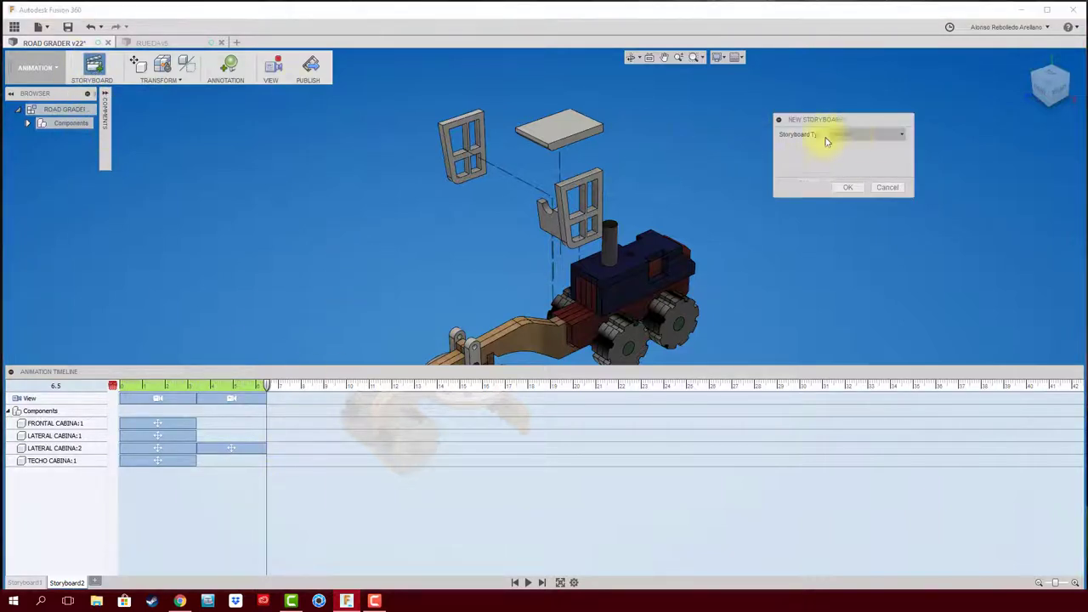
left_click(849, 188)
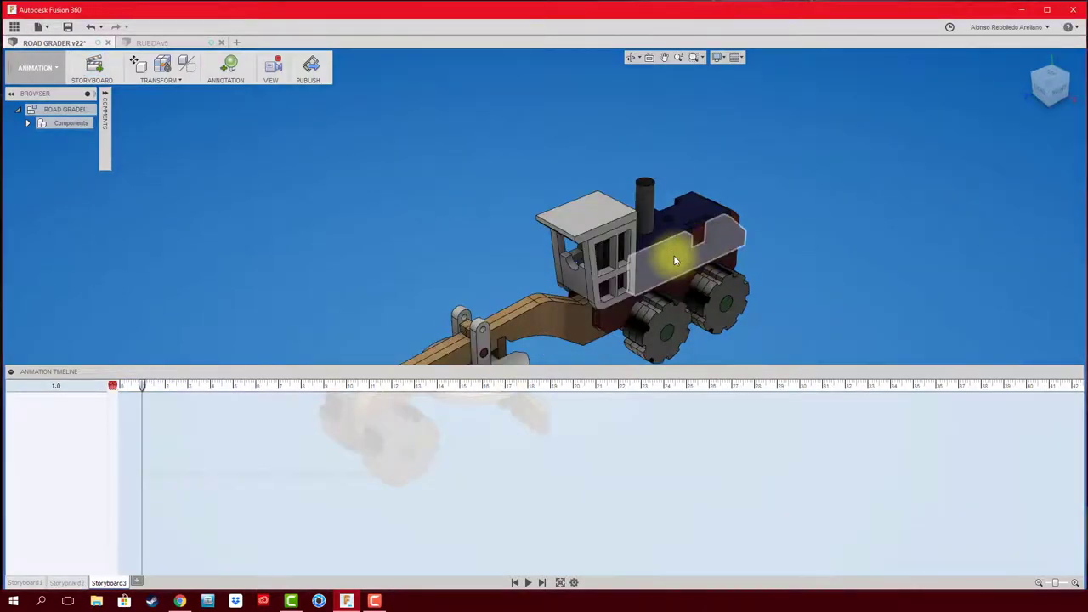
Expand the Browser's component tree and widen the panel to show full component names
middle_click_drag(673, 255, 550, 269)
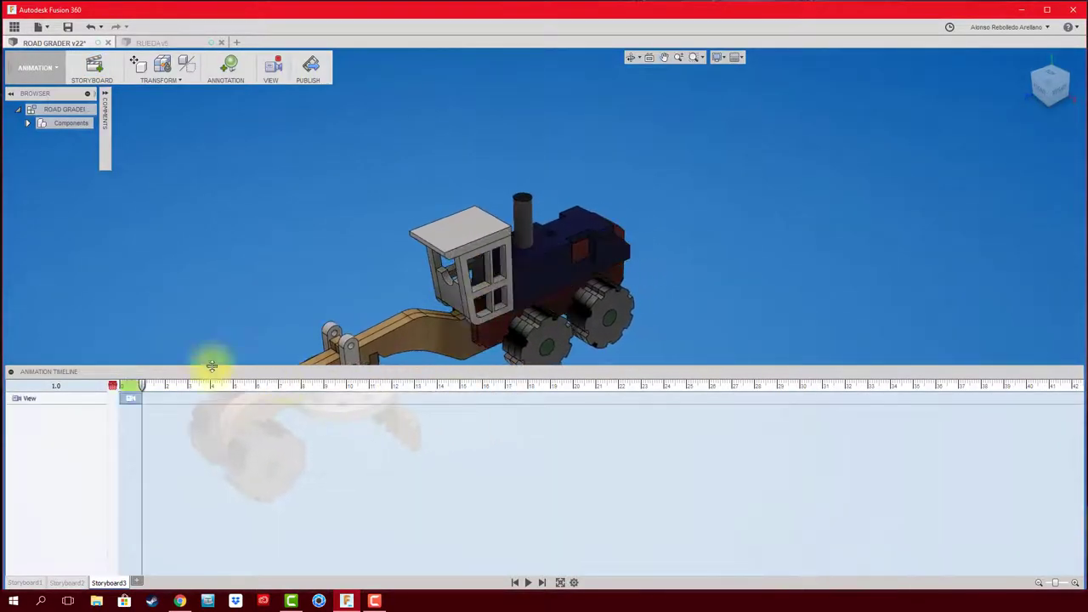
key("ctrl+z")
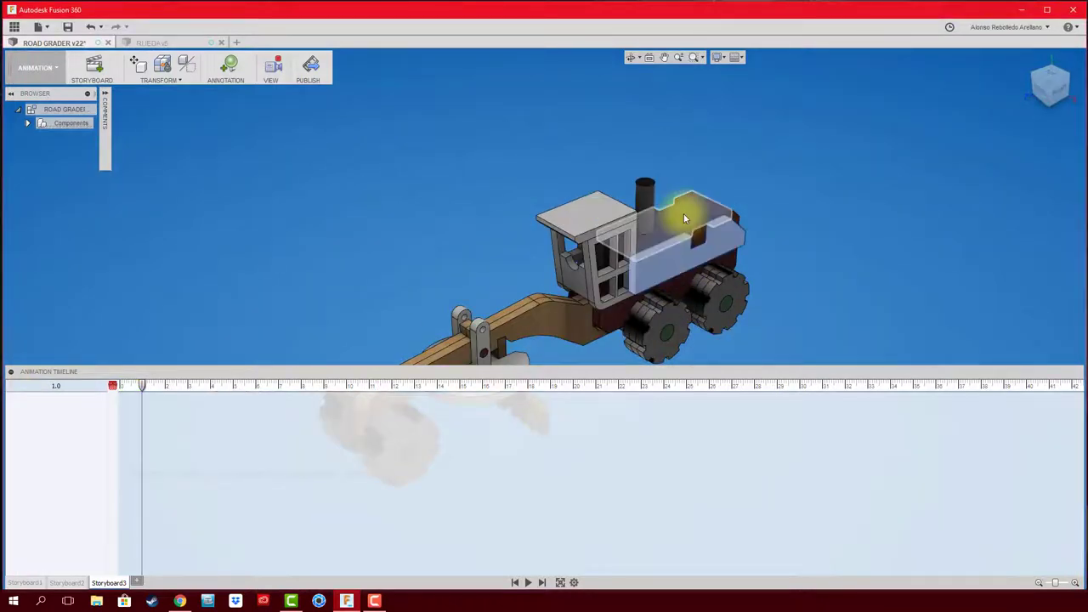
left_click(646, 204)
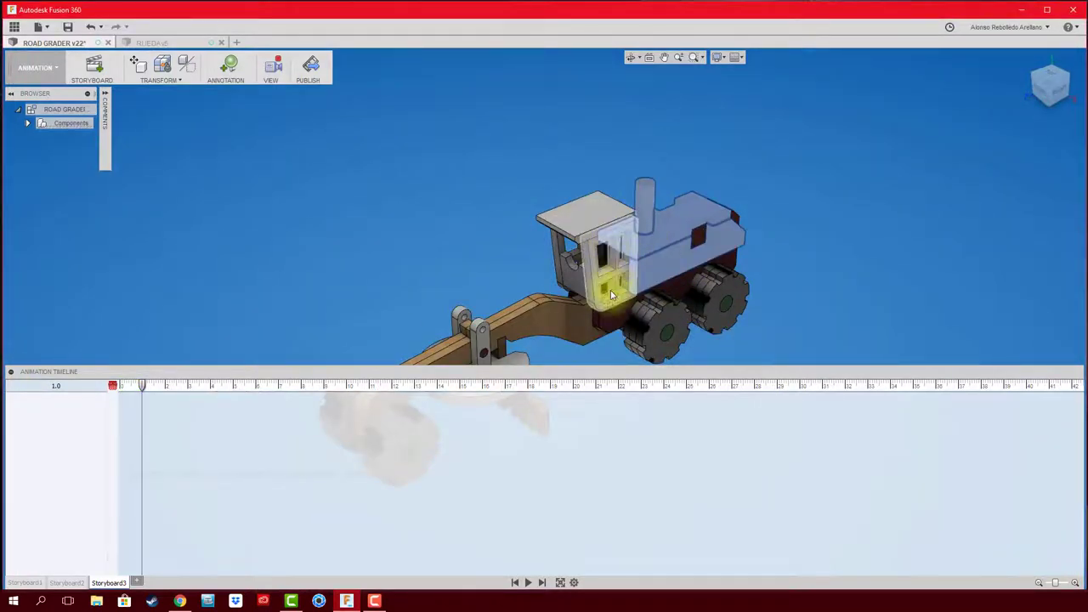
left_click(29, 124)
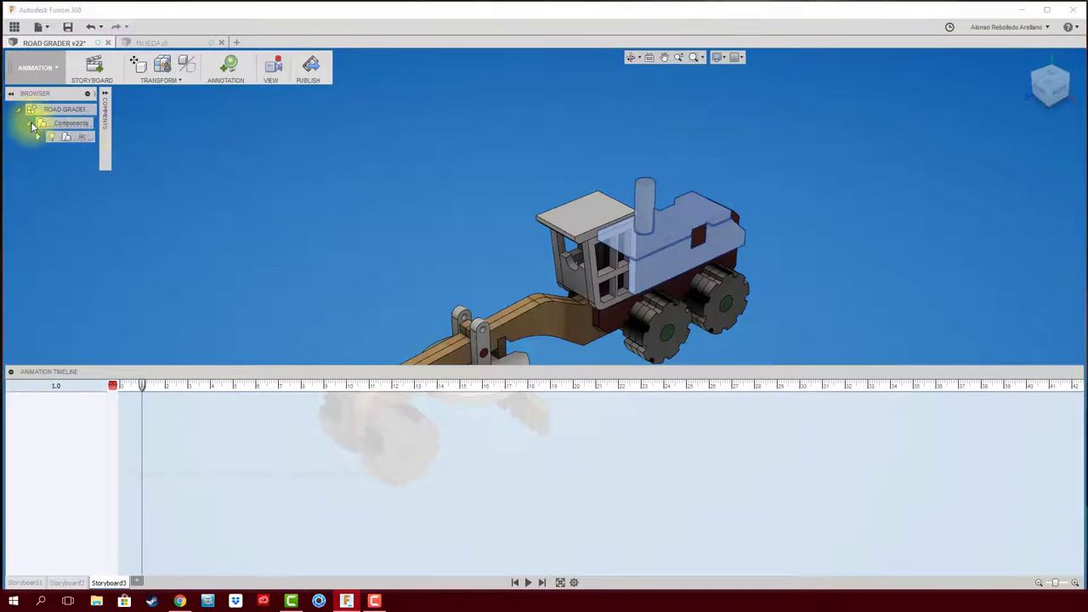
left_click(40, 139)
left_click(245, 199)
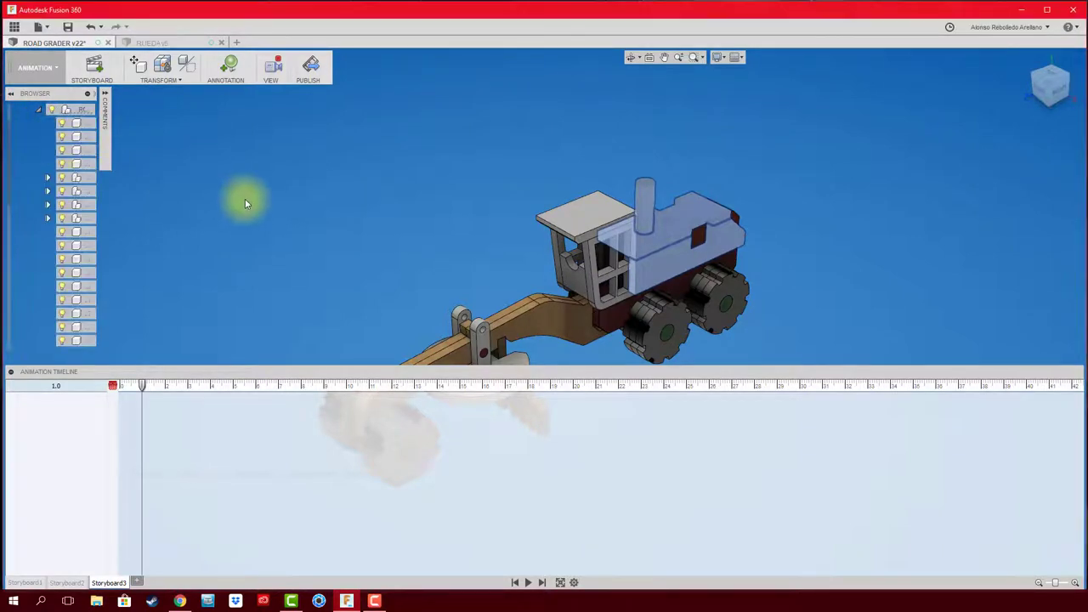
left_click_drag(97, 93, 211, 95)
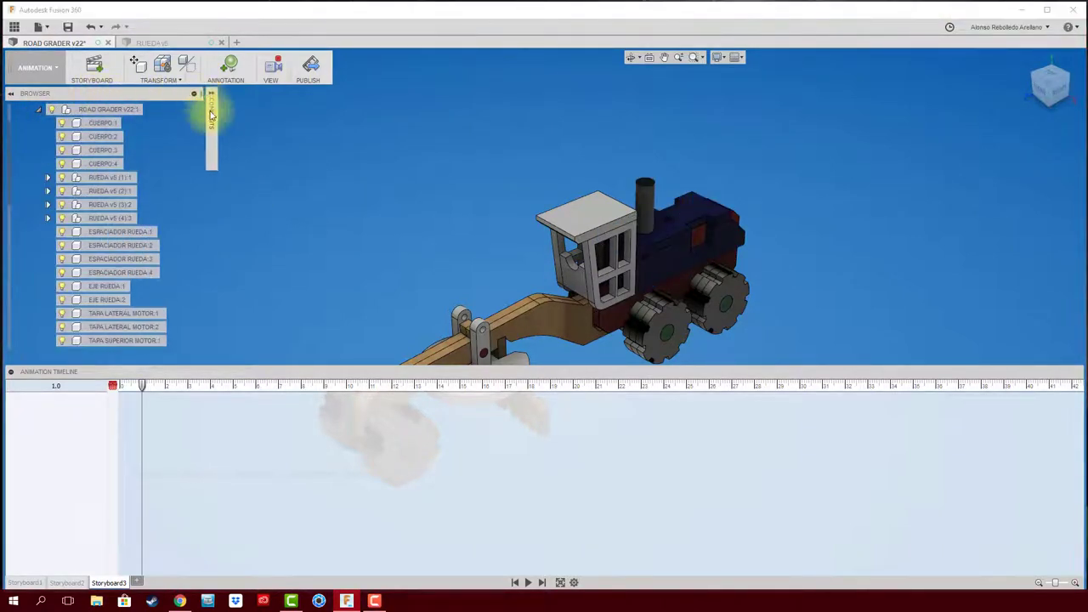
Select TAPA LATERAL MOTOR:1, TAPA LATERAL MOTOR:2, TAPA SUPERIOR MOTOR:1 and the chimney
left_click(665, 266)
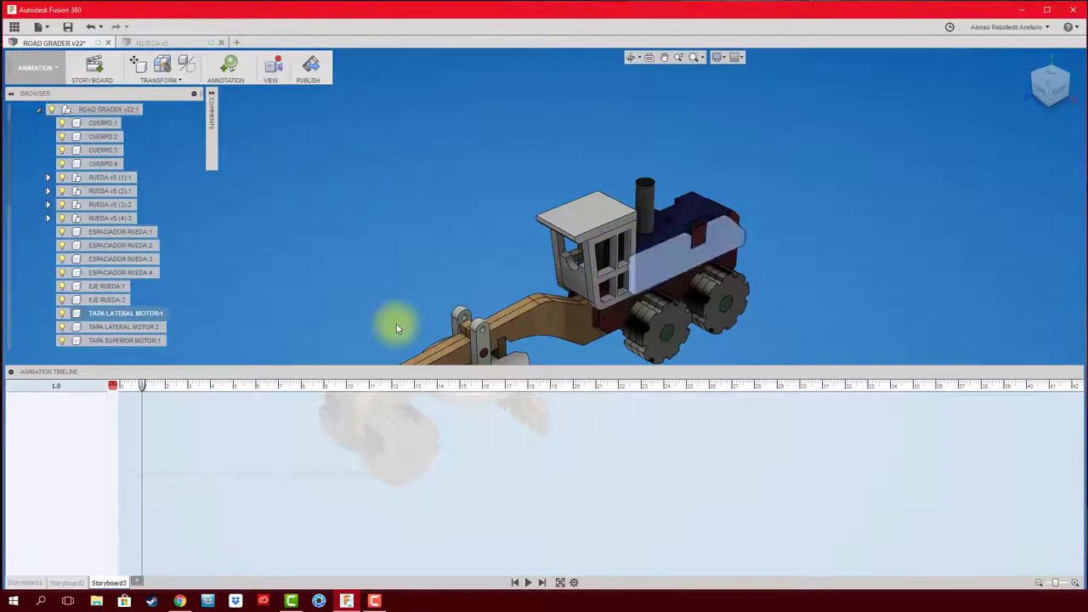
left_click(156, 330, "ctrl")
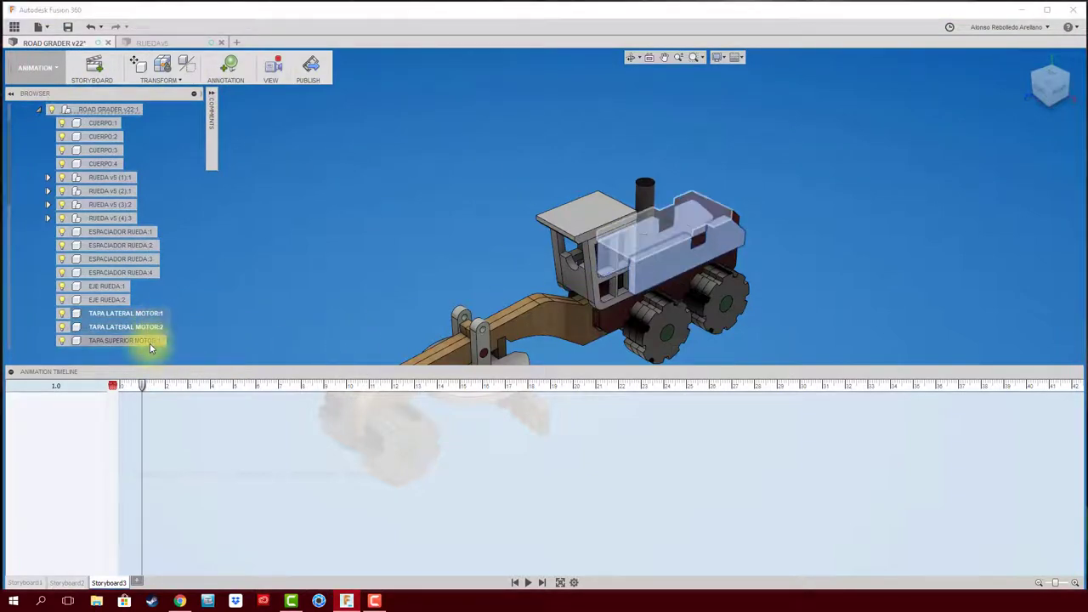
left_click(145, 342, "ctrl")
left_click(644, 194, "ctrl")
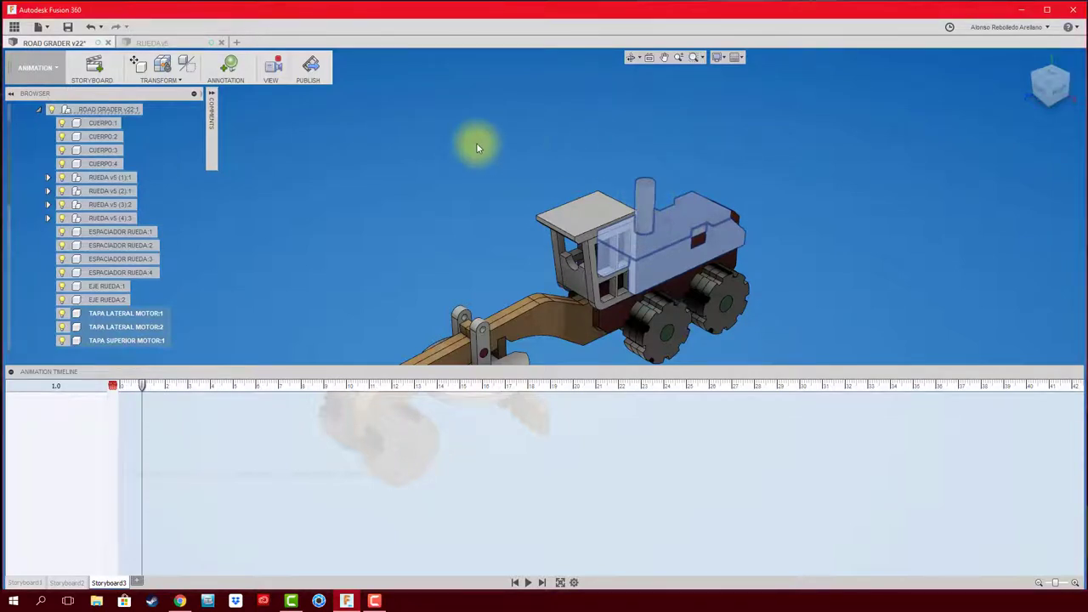
middle_click_drag(476, 148, 458, 170)
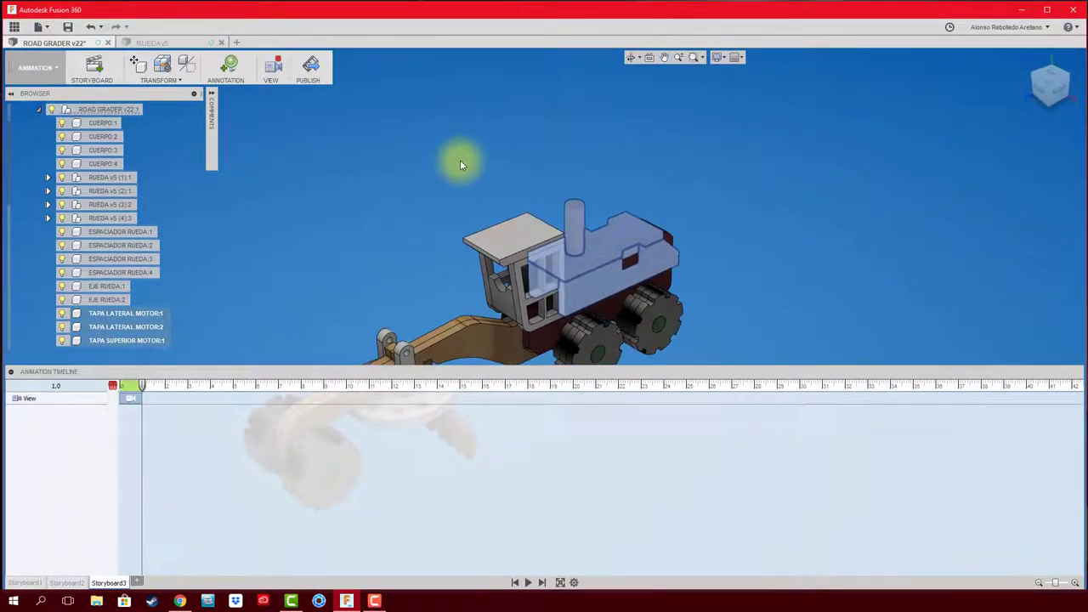
Lift the motor covers and chimney 35 mm along Y with trail lines shown
key("m")
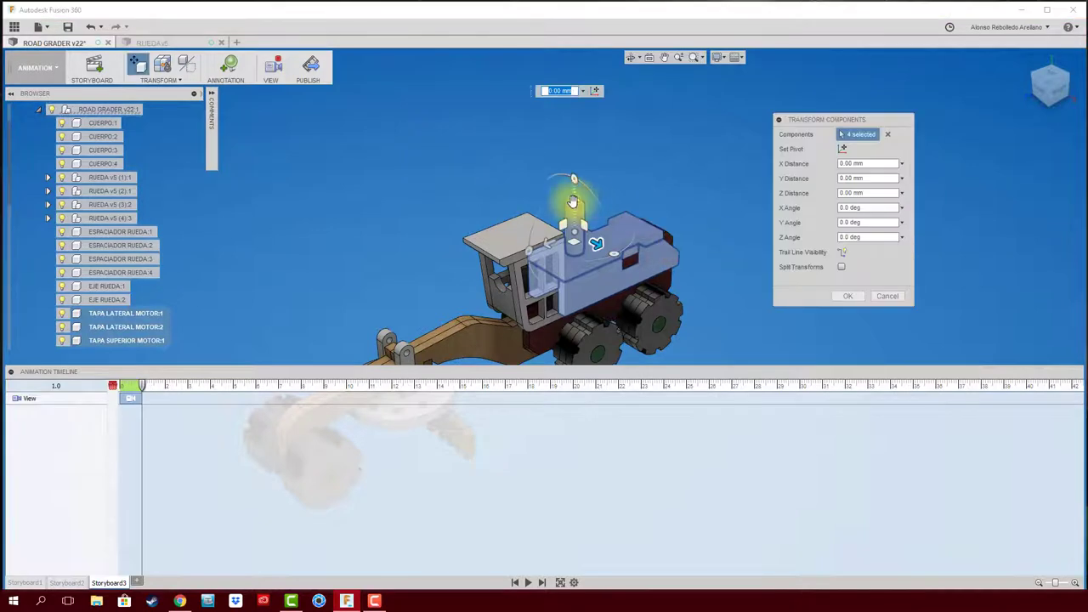
left_click_drag(574, 194, 583, 100)
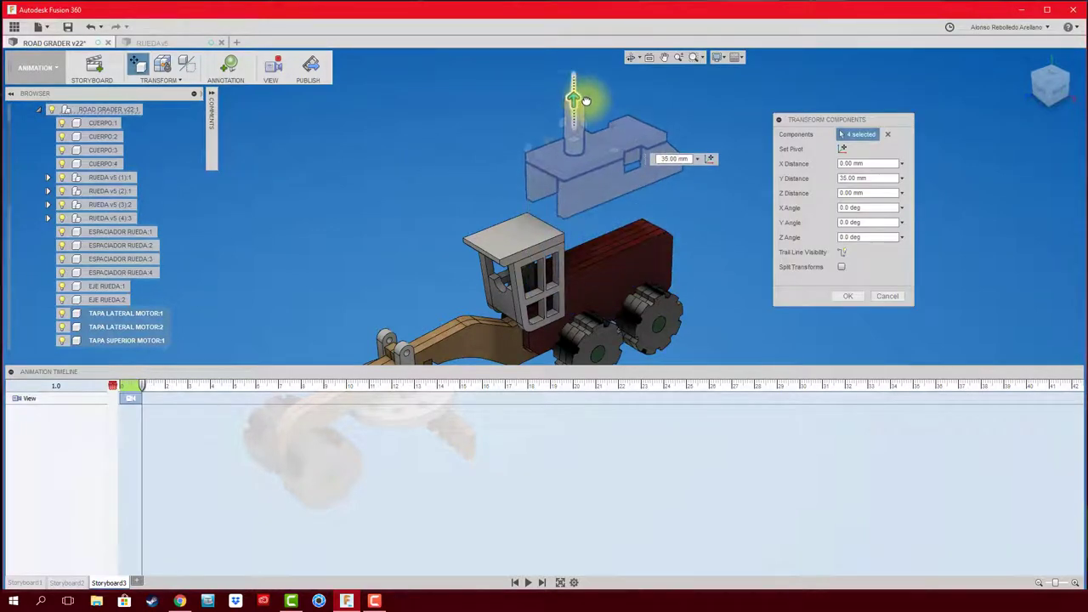
left_click(841, 253)
left_click(848, 295)
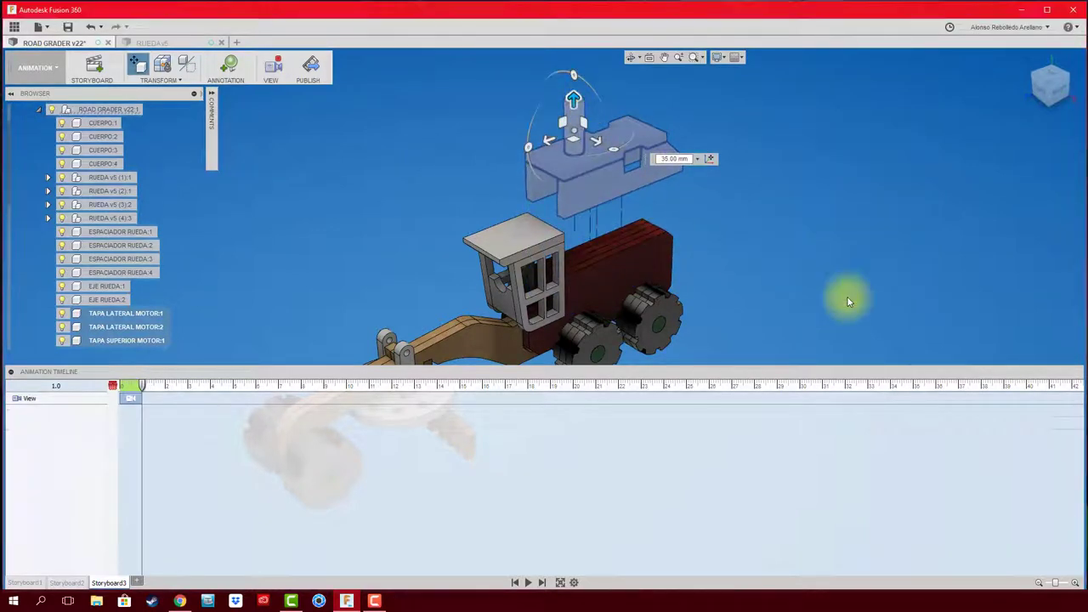
At 3.2 s, slide TAPA LATERAL MOTOR:1 40 mm out along X
left_click(607, 188)
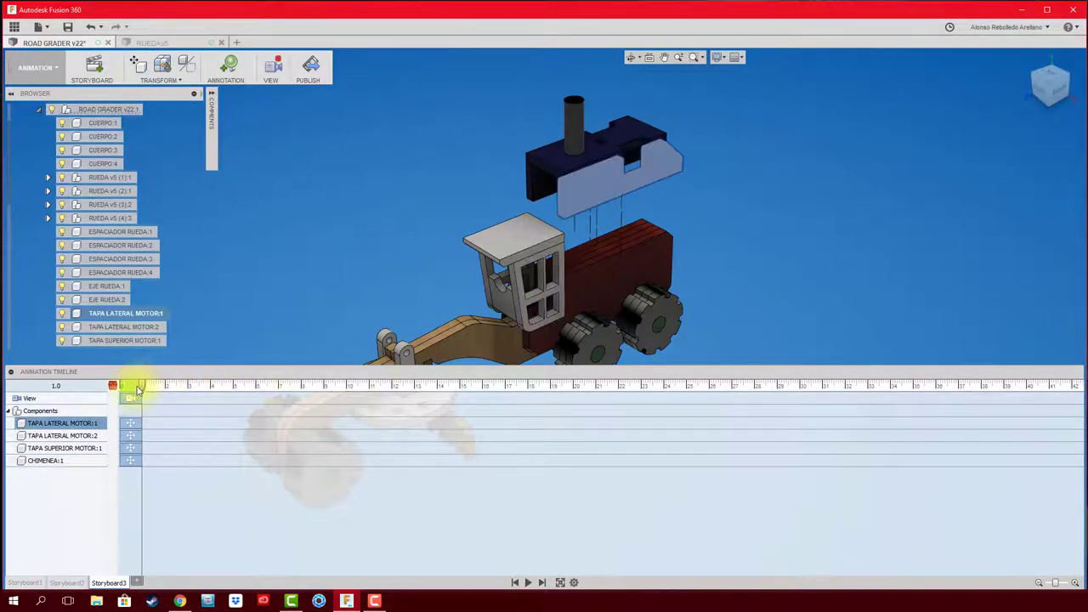
left_click(192, 386)
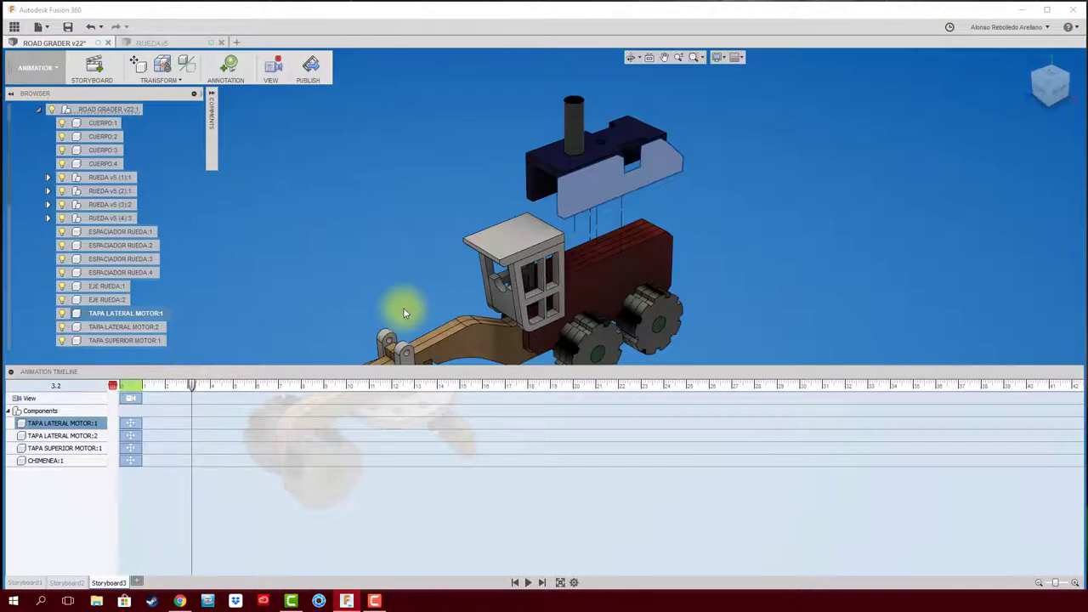
key("m")
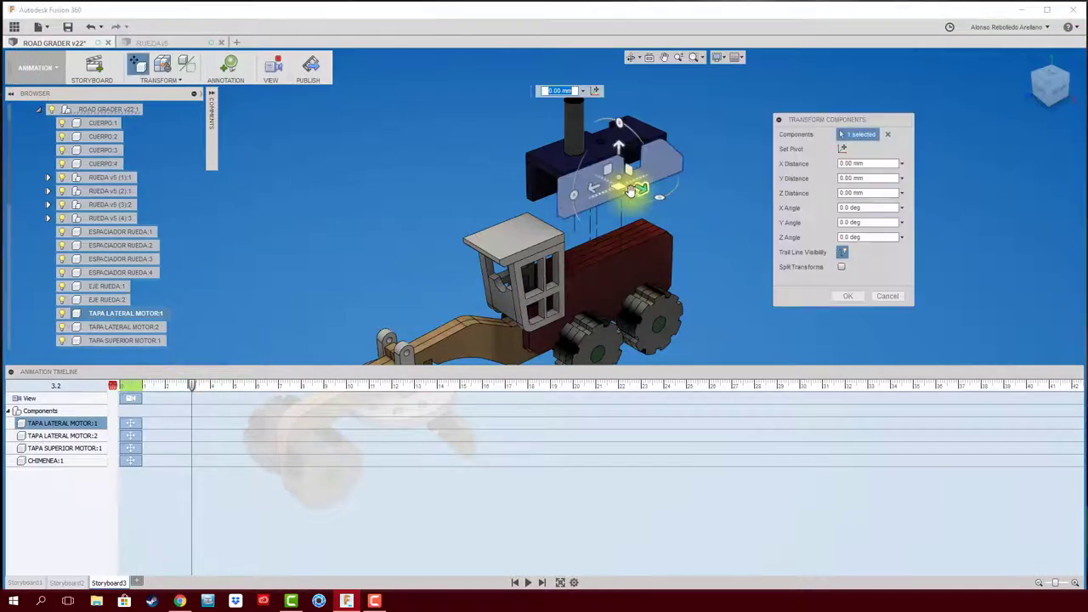
mouse_move(640, 192)
left_mouse_down()
mouse_move(745, 252)
mouse_move(721, 230)
left_mouse_up()
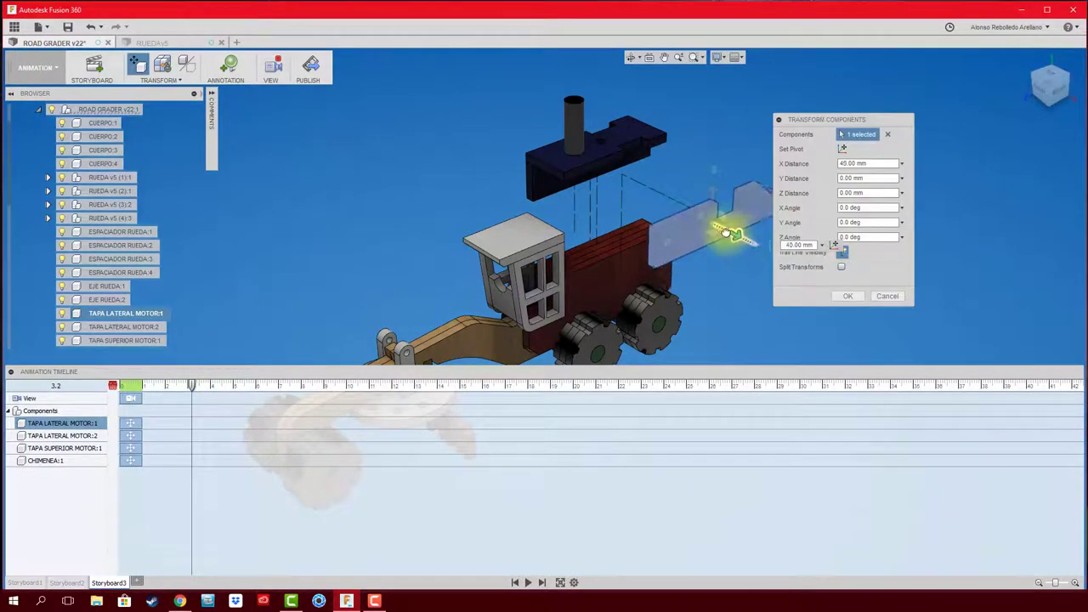
left_click(845, 297)
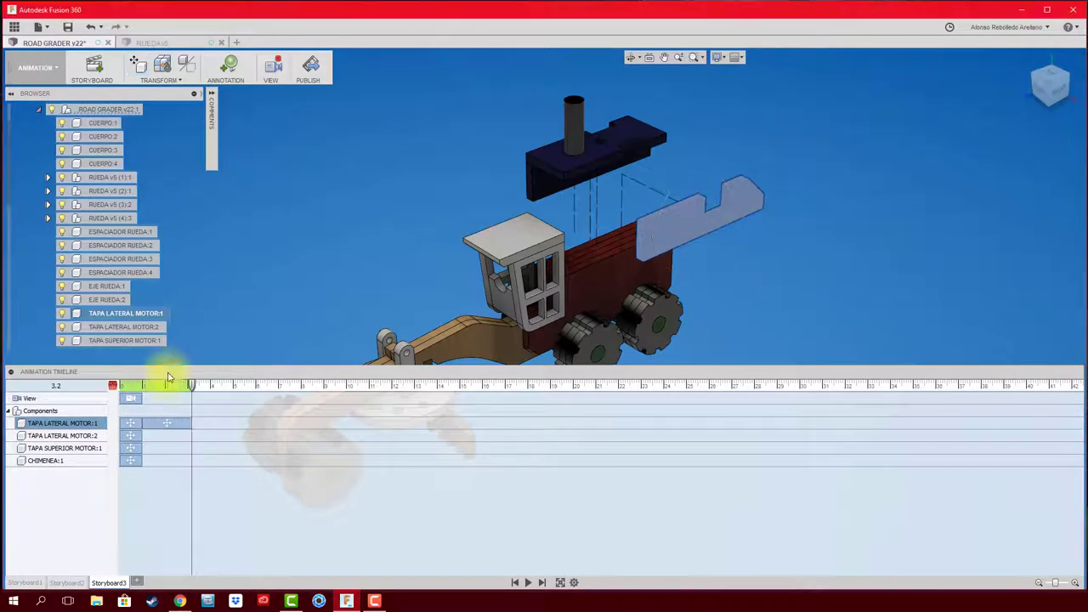
Raise CHIMENEA:1 higher above the top cover by 5.6 s, then rewind
left_click_drag(194, 386, 240, 388)
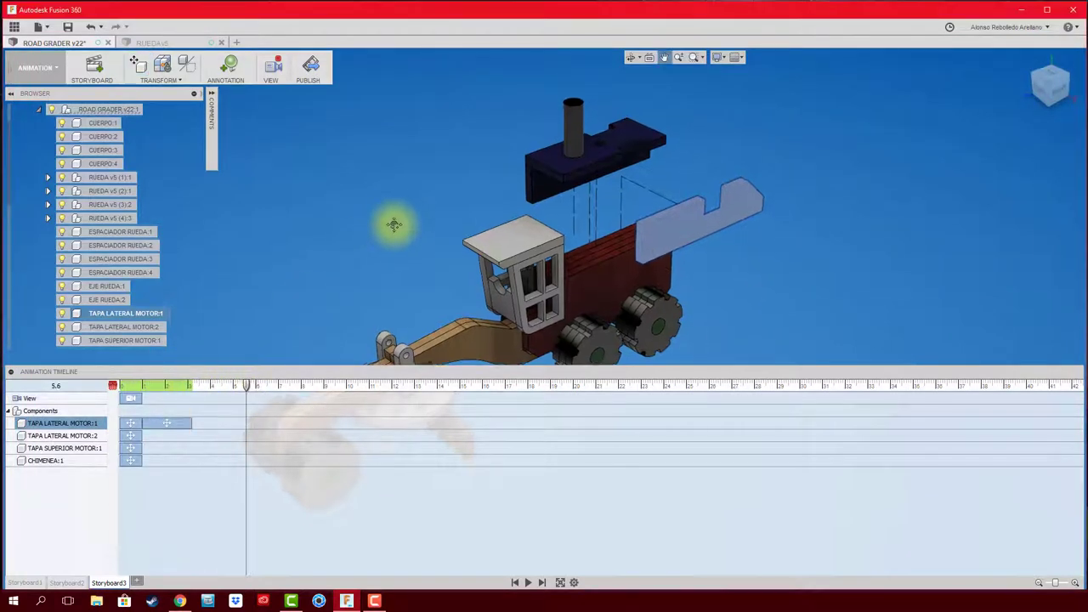
middle_click_drag(391, 223, 379, 260)
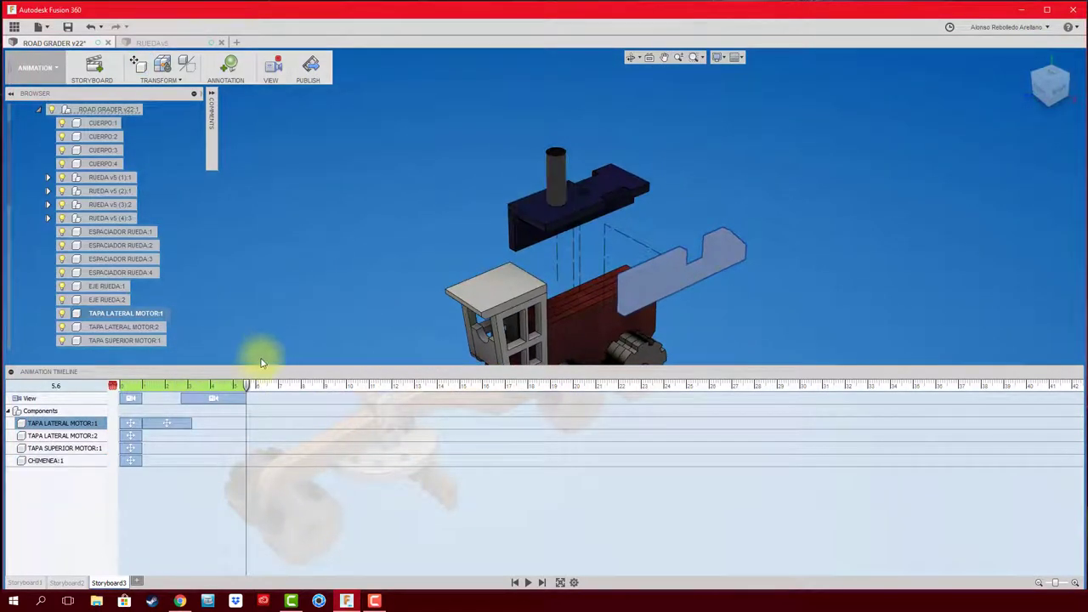
left_click(548, 194)
left_click(549, 166)
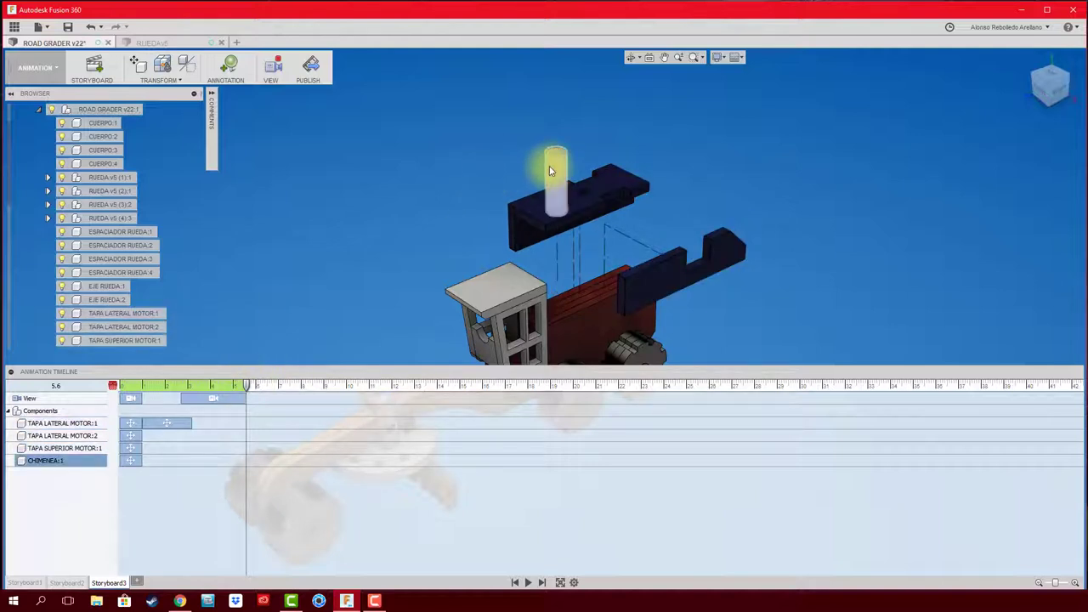
key("m")
left_click_drag(555, 154, 553, 102)
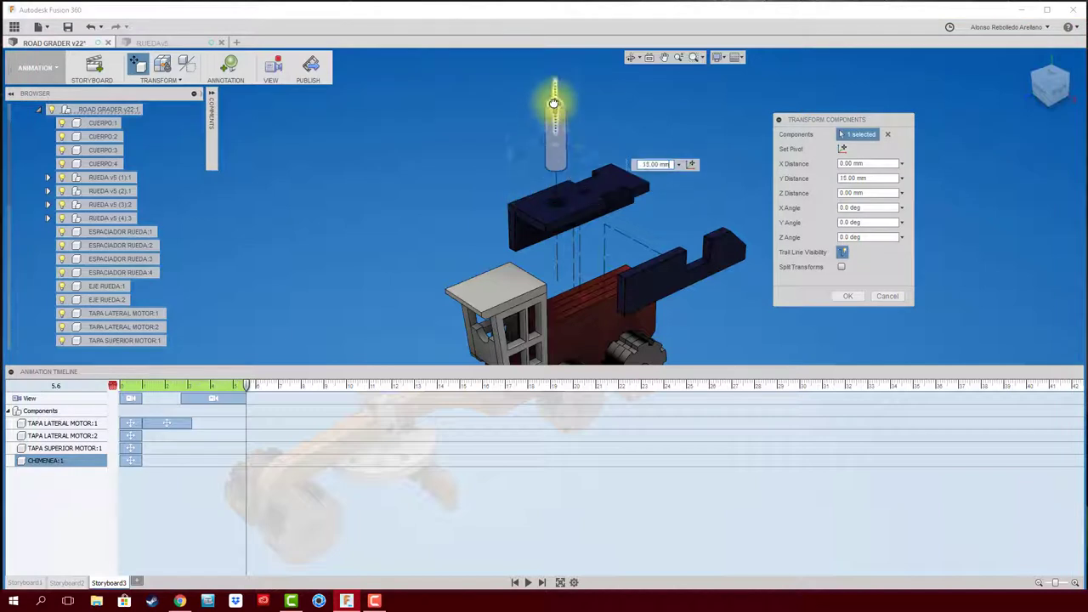
left_click(849, 295)
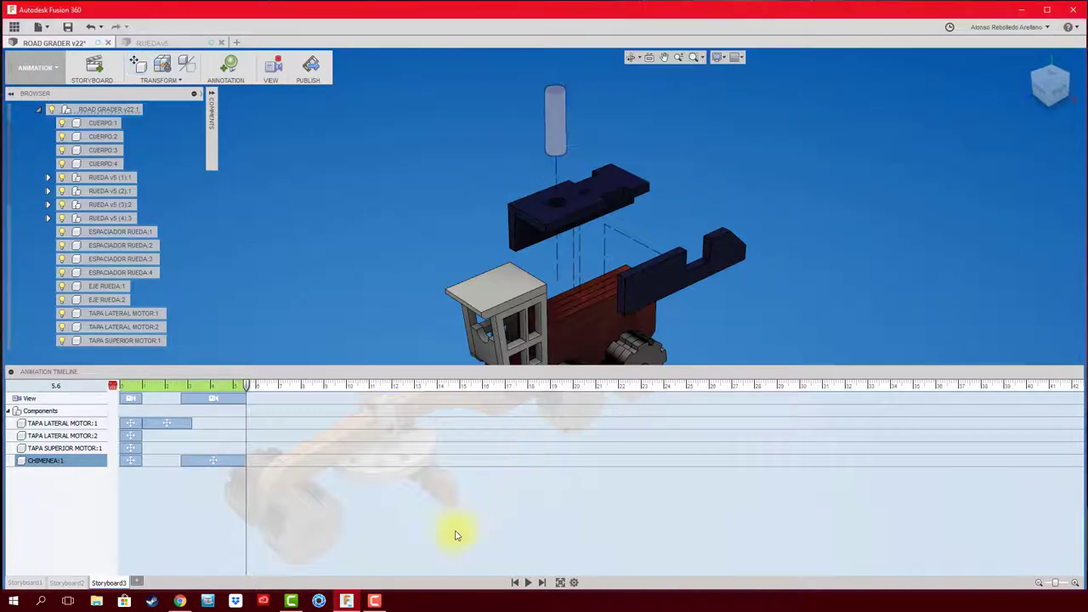
left_click(515, 582)
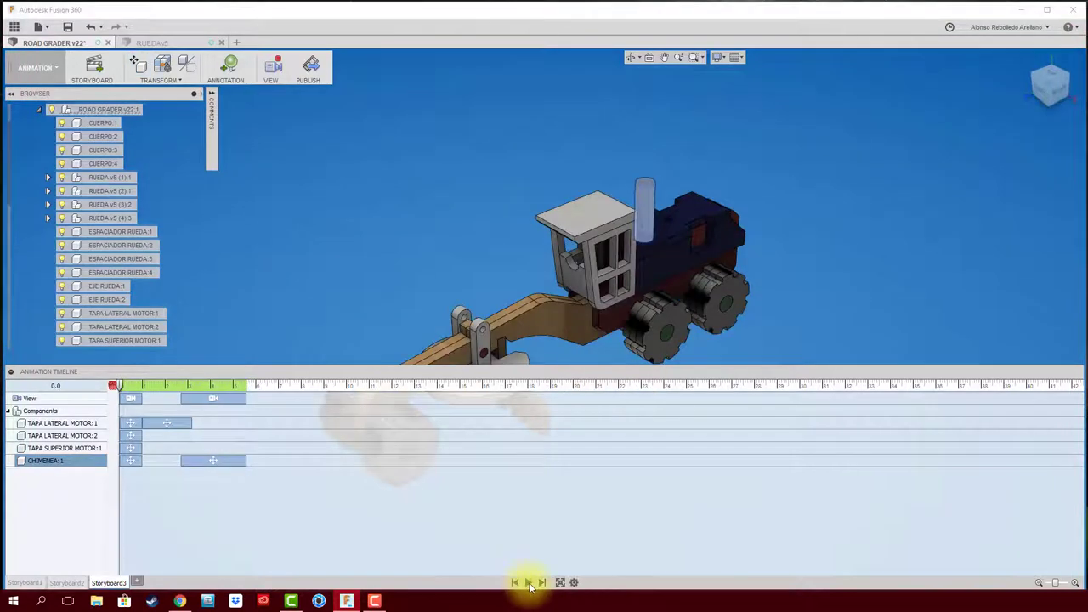
Play the engine explosion, then delete the camera View action from Storyboard3's timeline
left_click(528, 583)
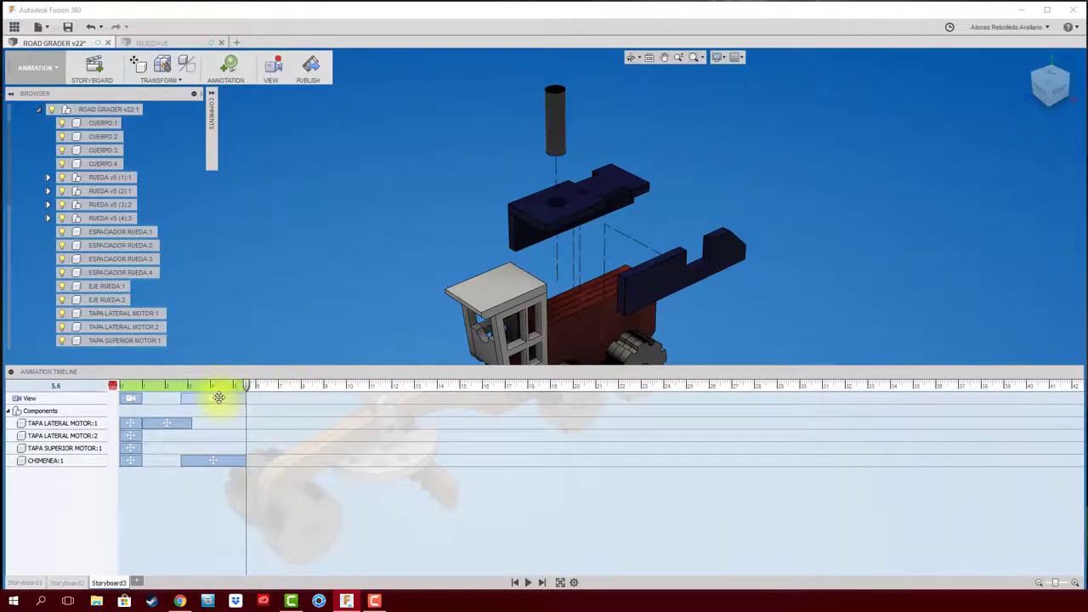
key("Delete")
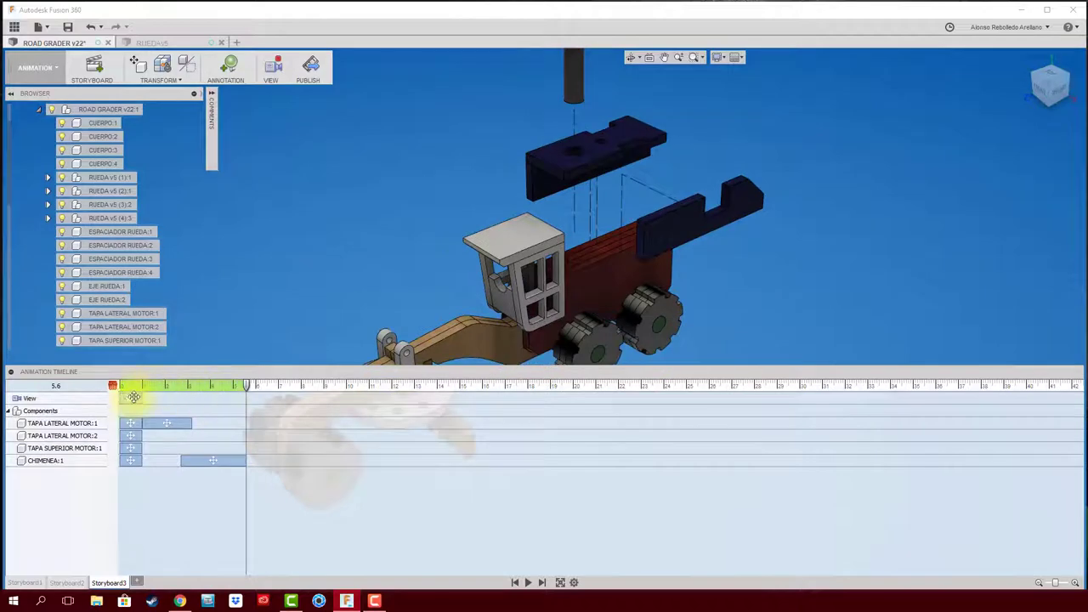
key("ctrl+z")
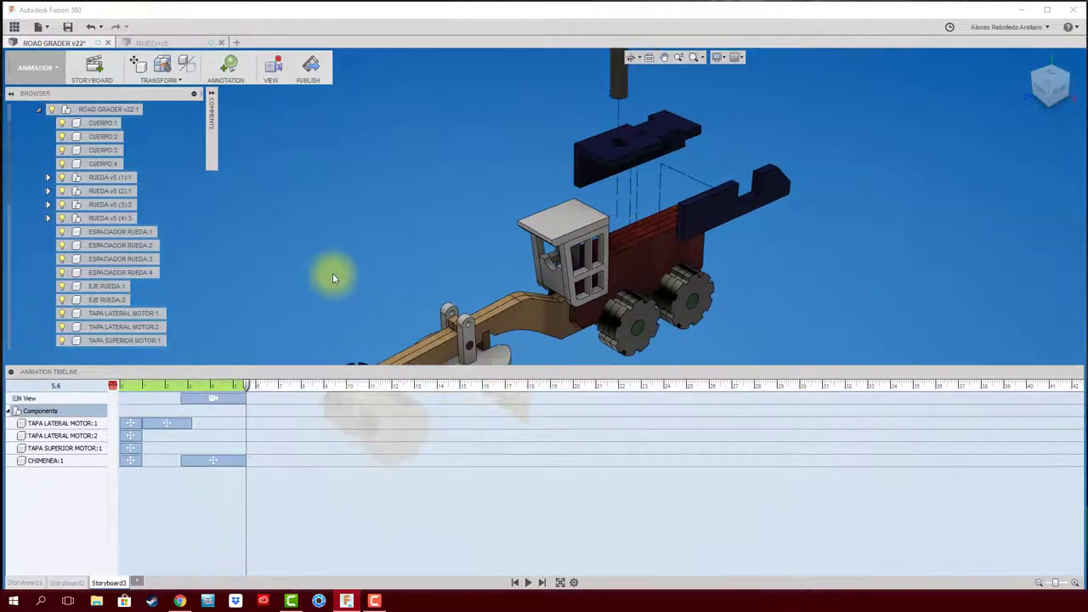
middle_click_drag(332, 260, 413, 222)
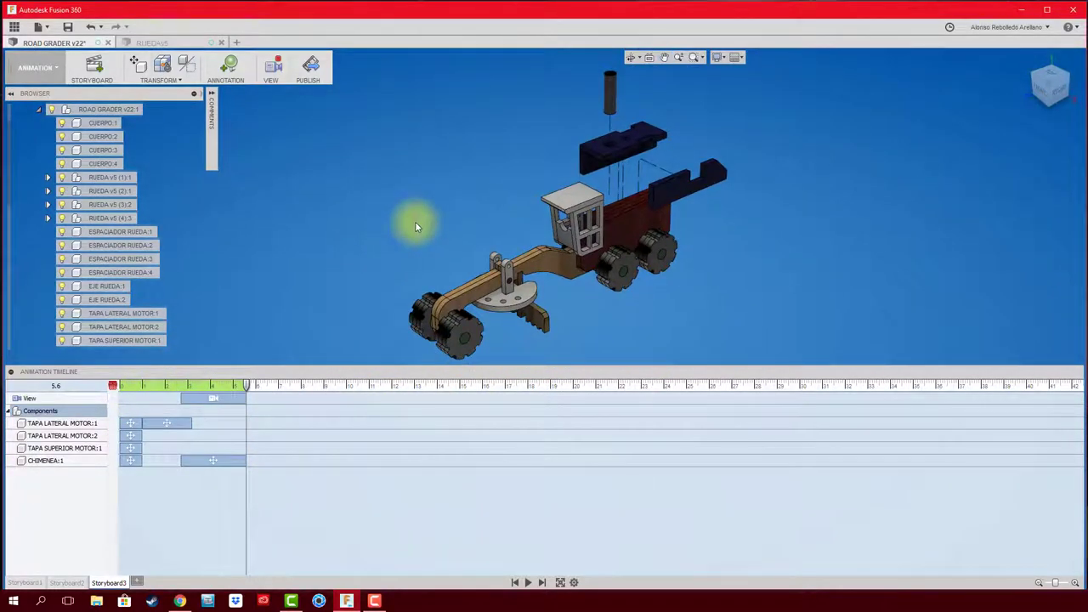
left_click(230, 399)
key("Delete")
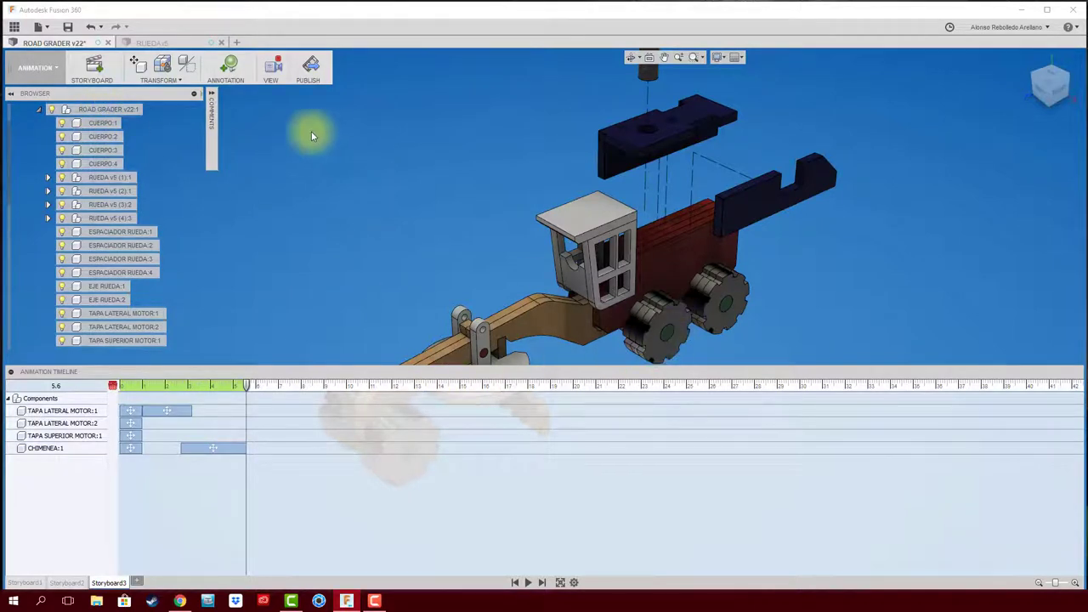
Create clean Storyboard4 and set its time to 4.5 s, cancelling the trial wheel move
left_click(95, 68)
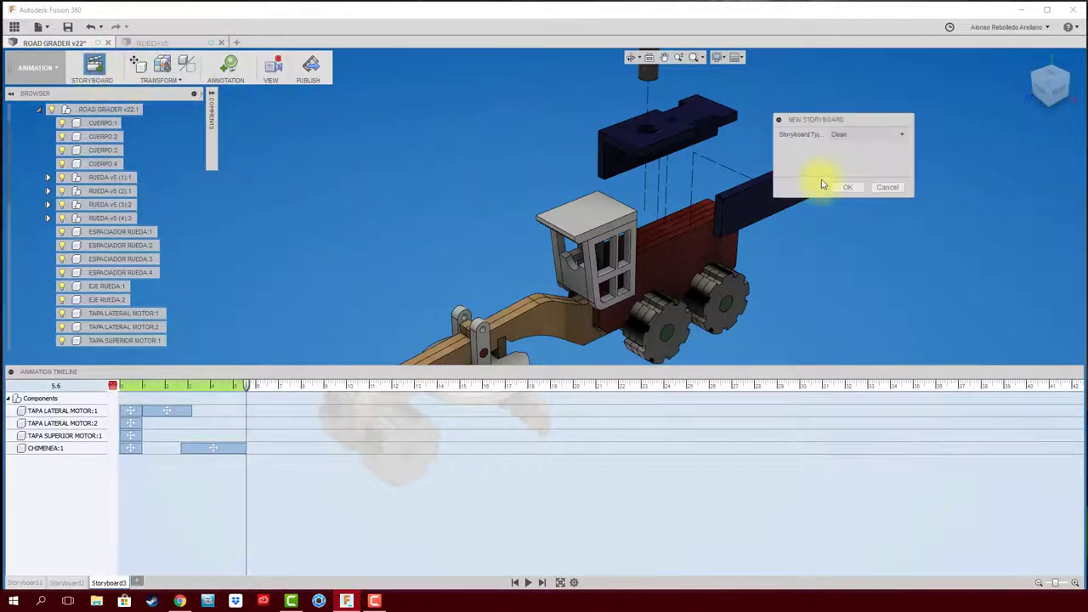
left_click(843, 187)
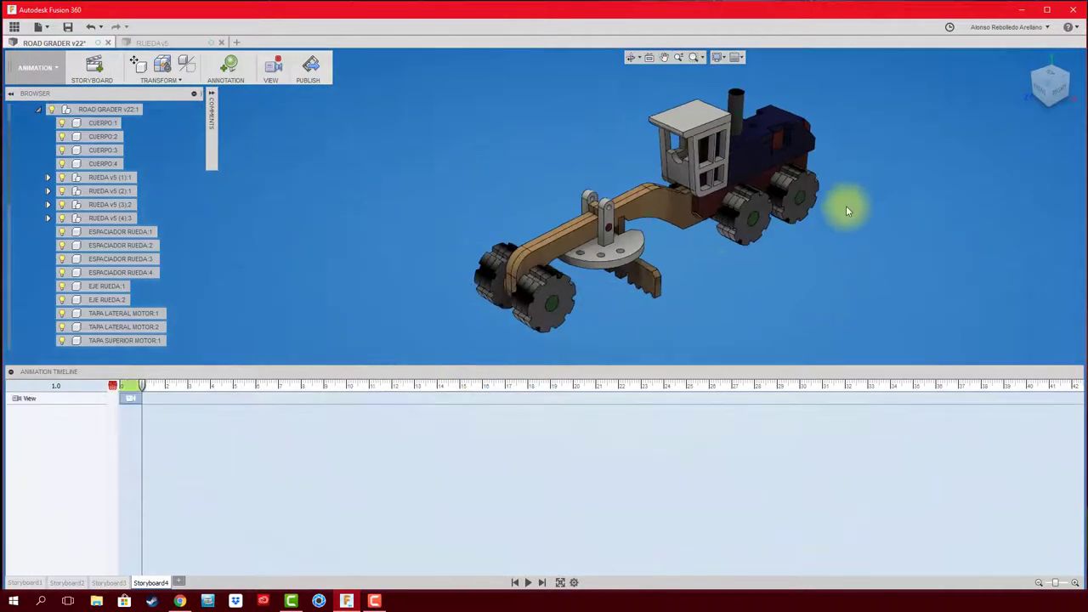
left_click(544, 303)
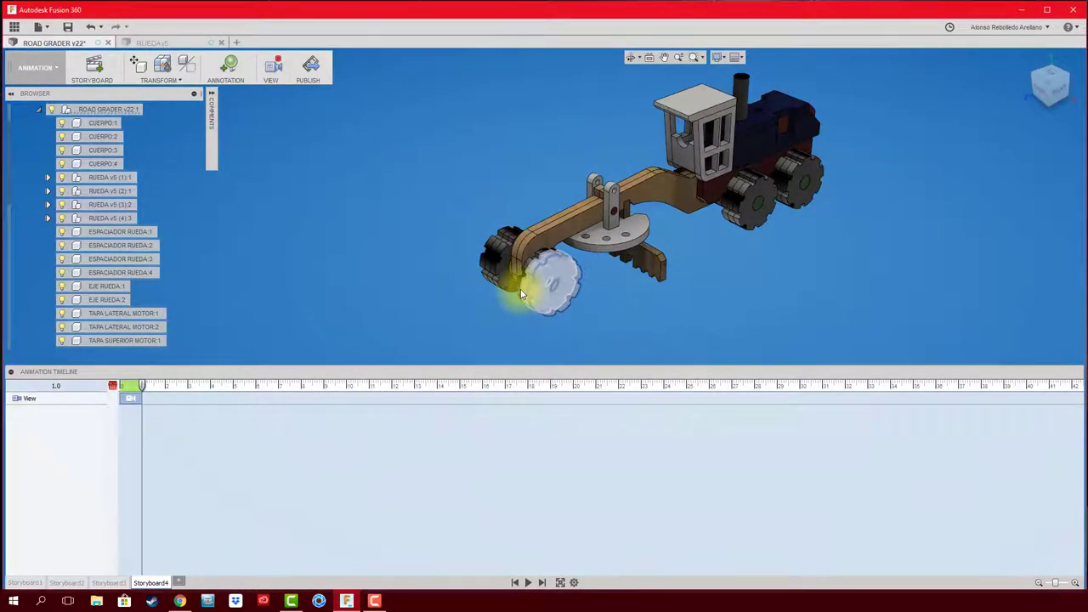
left_click(556, 284)
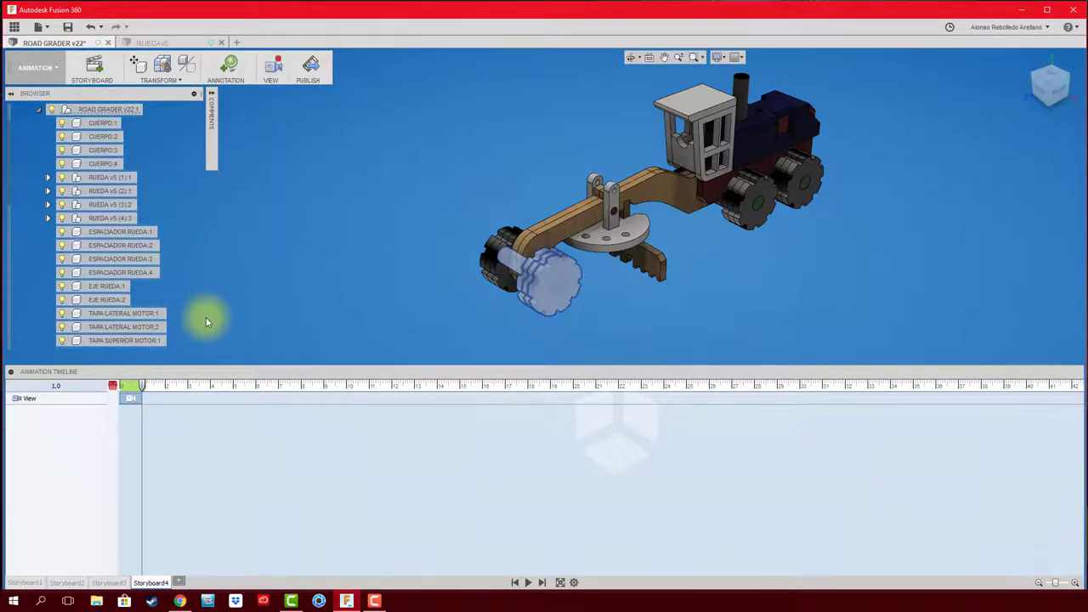
left_click_drag(143, 388, 220, 385)
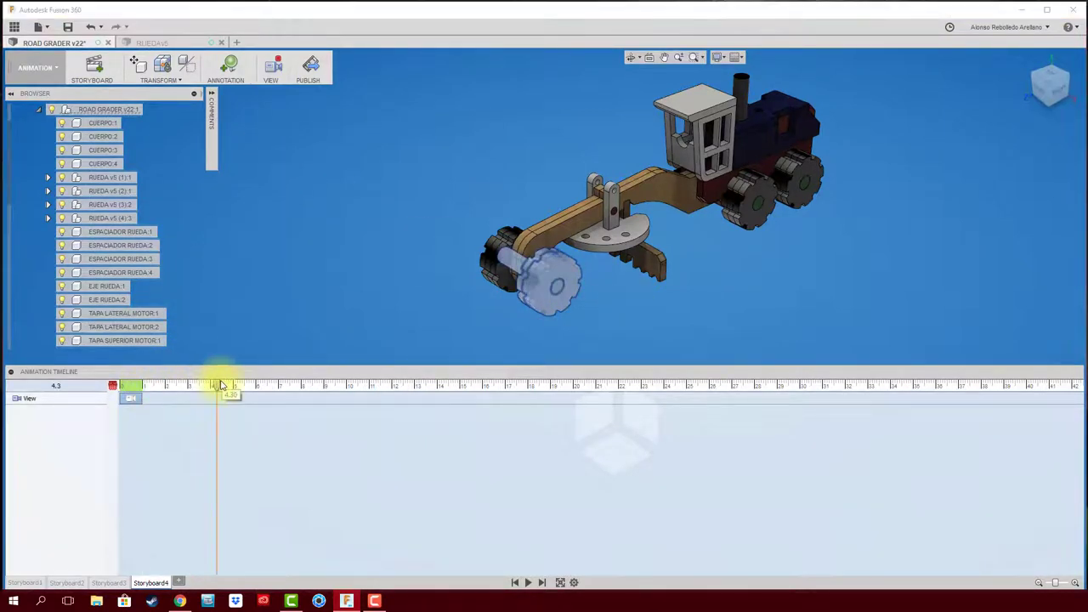
key("m")
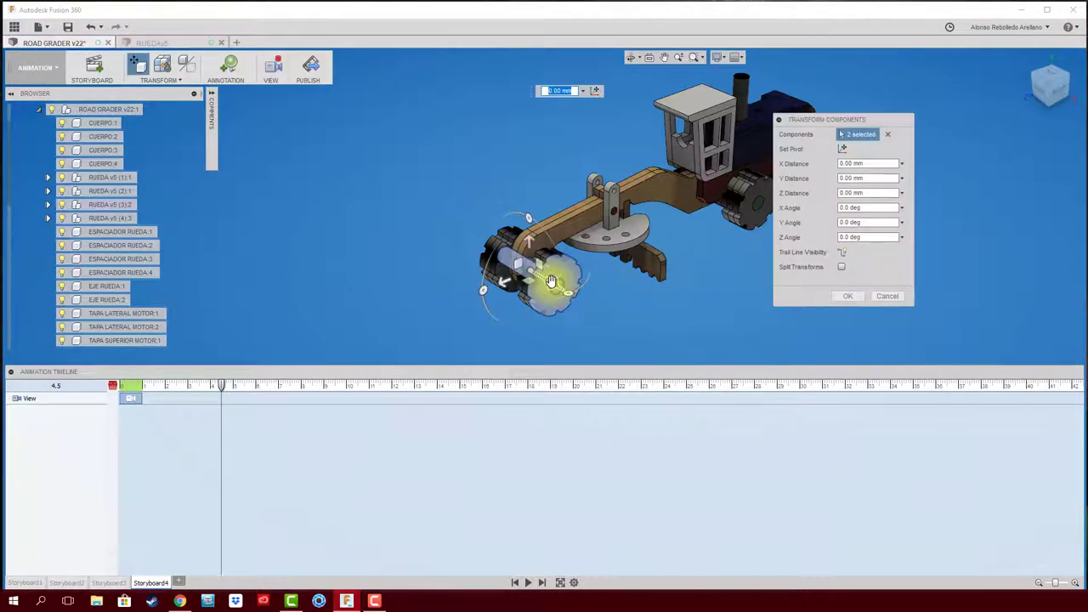
left_click_drag(550, 282, 650, 338)
left_click(888, 297)
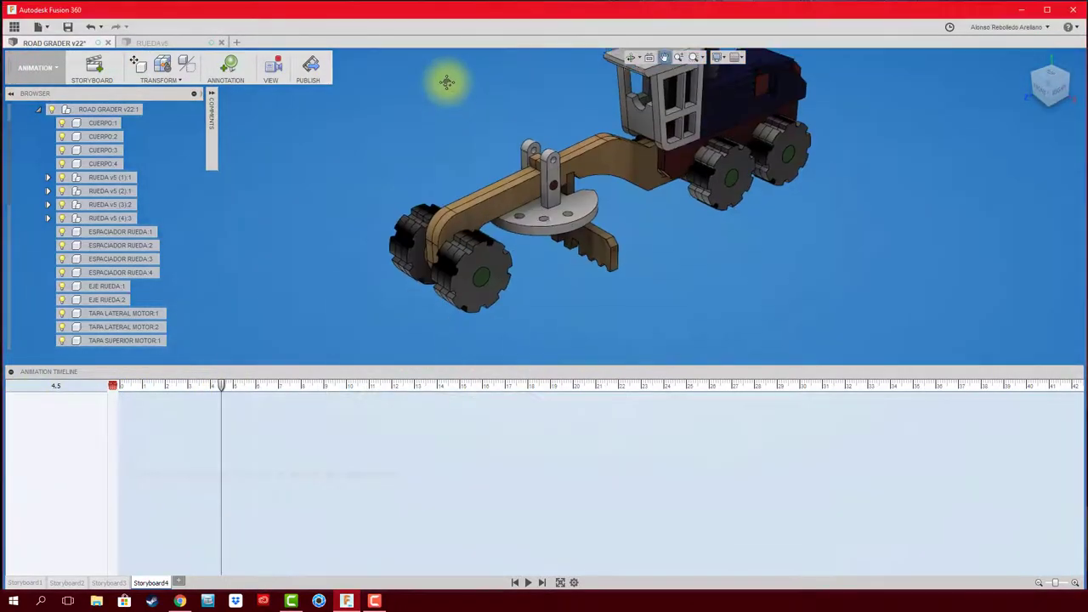
Orbit to face the front wheels and slide the wheel assembly 35 mm along X
mouse_move(449, 80)
middle_mouse_down("shift")
mouse_move(450, 150)
mouse_move(405, 226)
middle_mouse_up("shift")
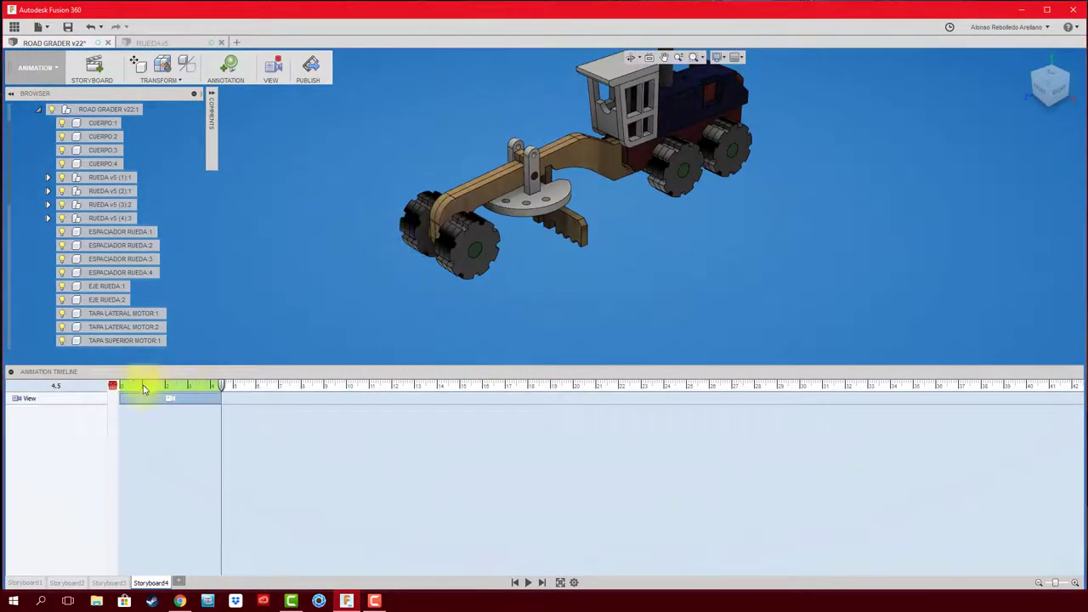
left_click(41, 400)
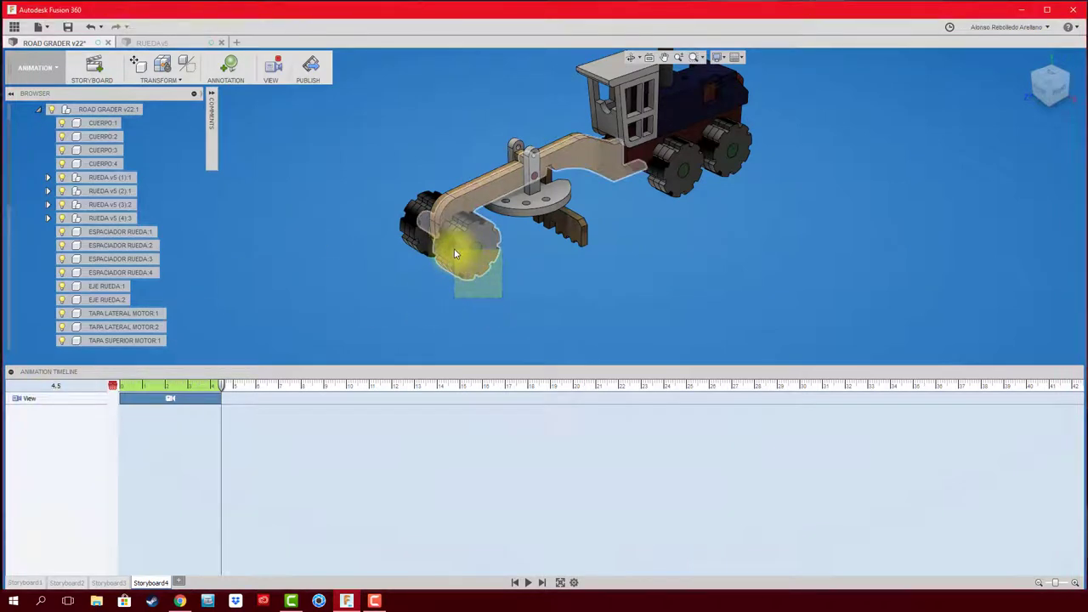
left_click(478, 223)
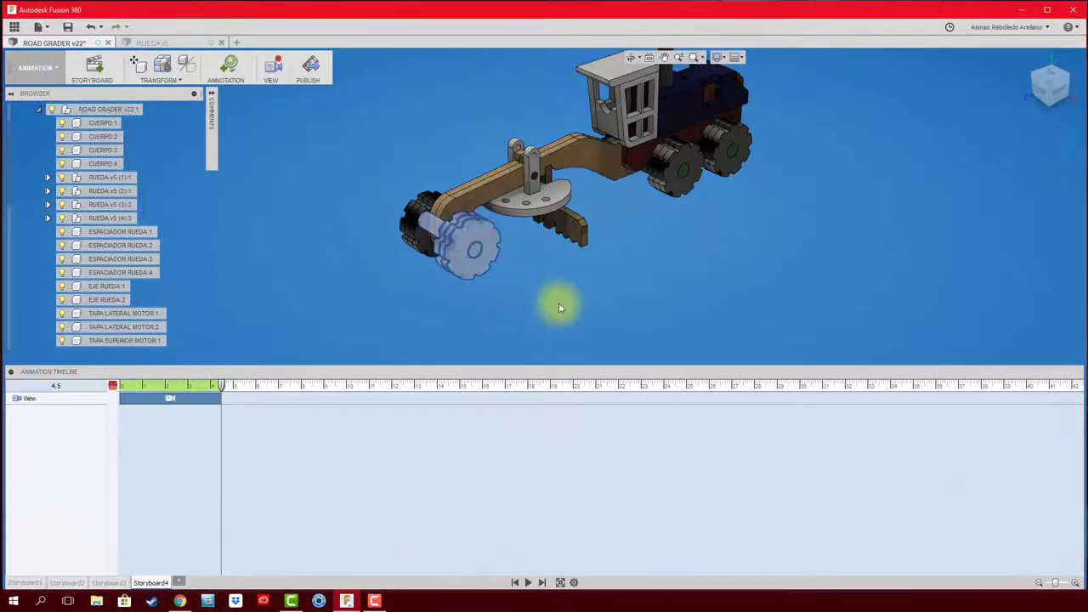
key("m")
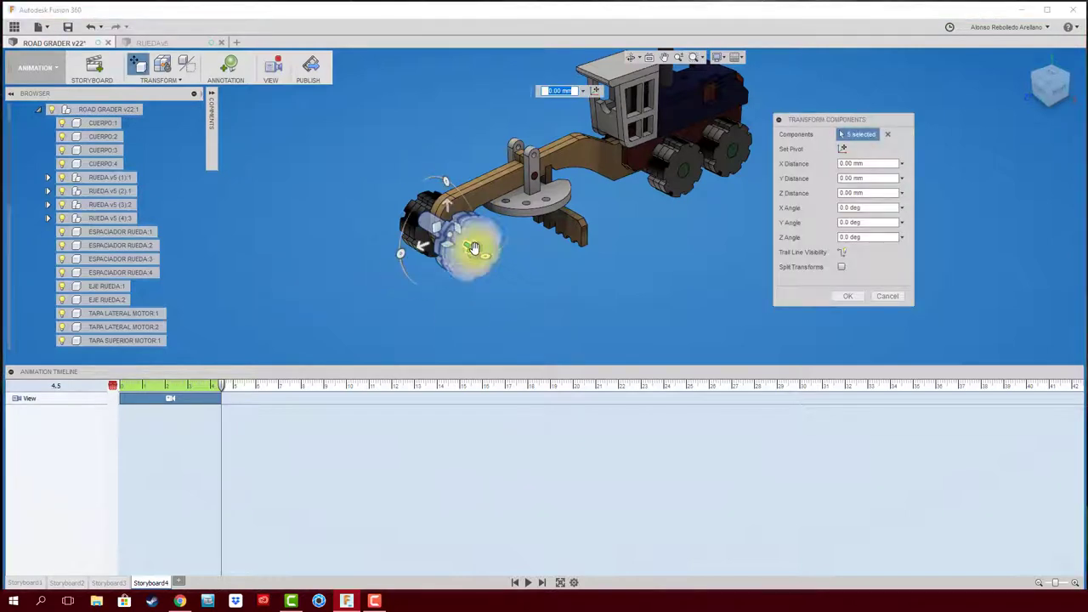
left_click_drag(474, 245, 537, 280)
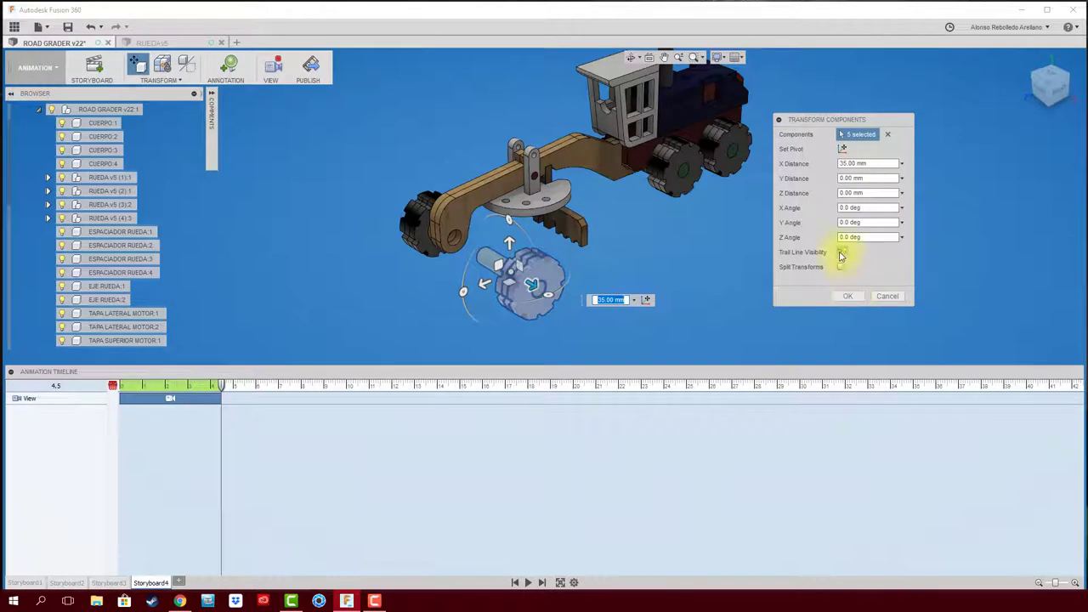
left_click(853, 297)
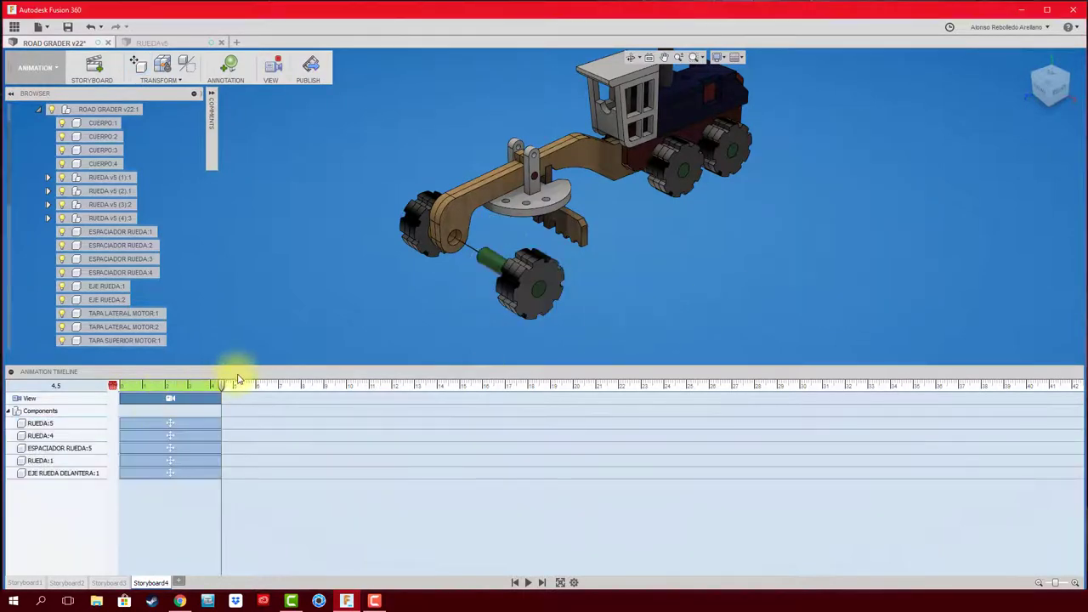
At 7.8 s, slide the outer wheel RUEDA:4 40 mm further out
left_click_drag(225, 384, 297, 390)
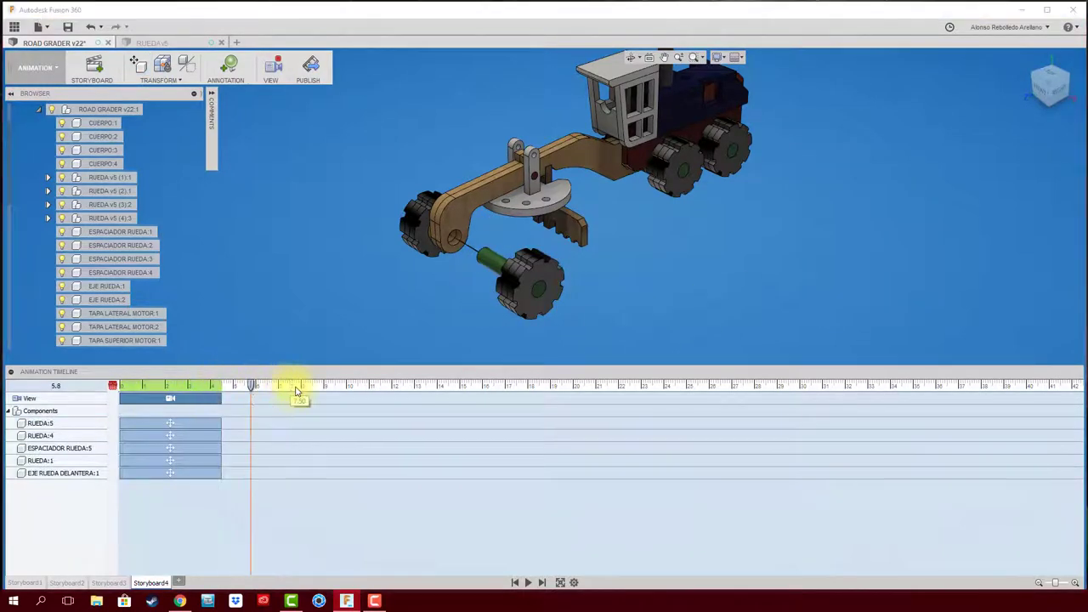
left_click(556, 308)
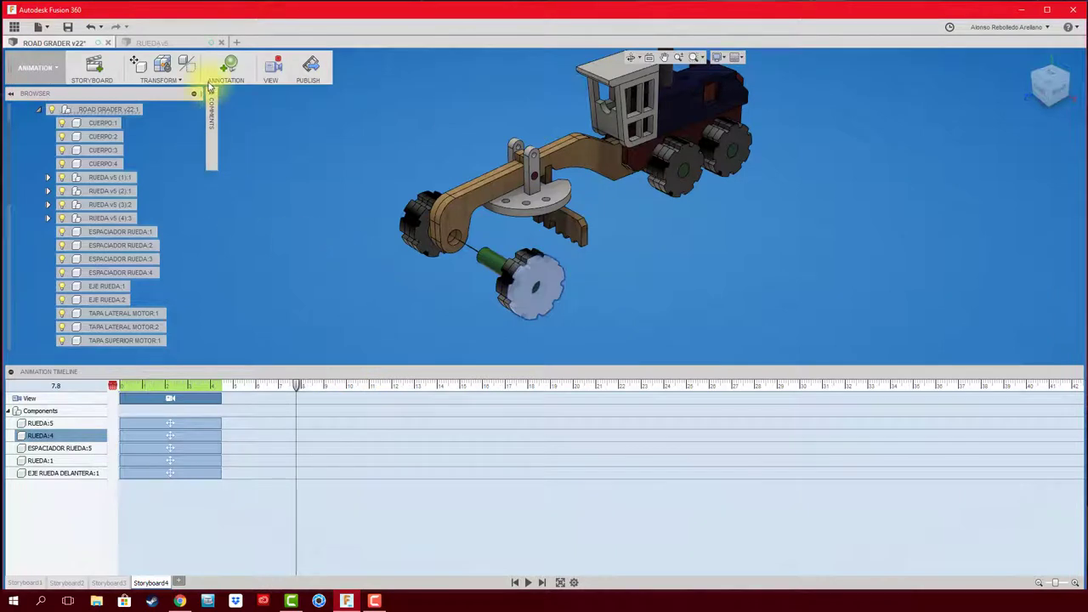
left_click(187, 66)
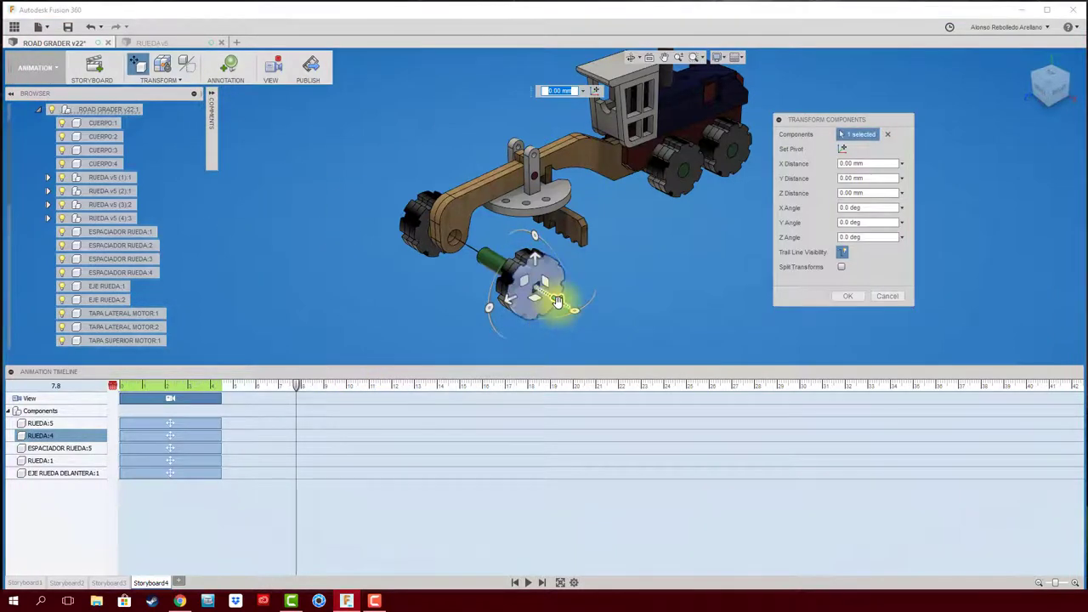
mouse_move(554, 301)
left_mouse_down()
mouse_move(649, 344)
mouse_move(671, 333)
left_mouse_up()
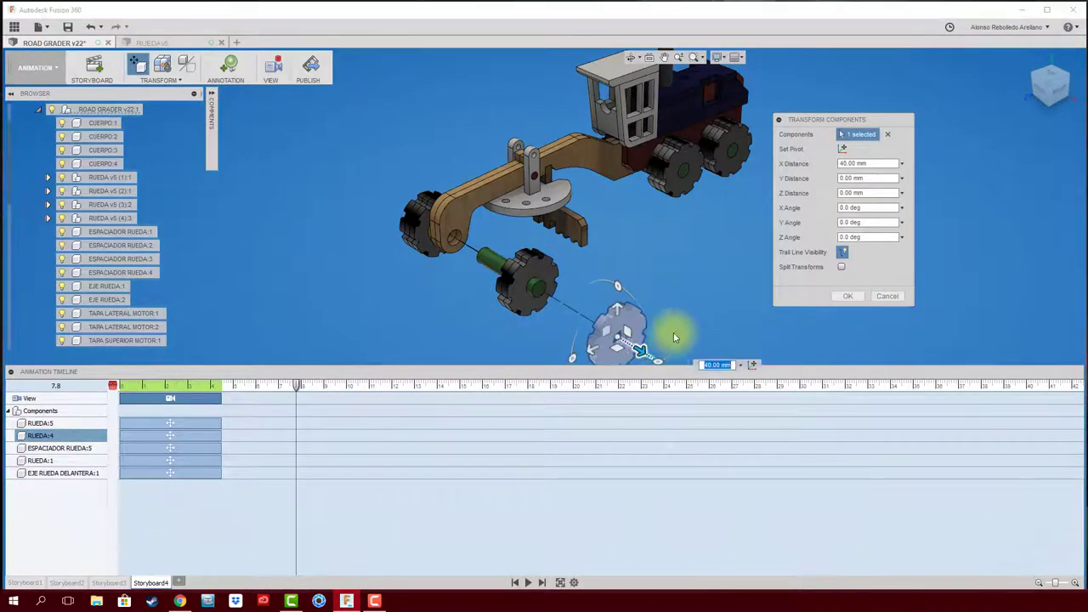
left_click(848, 297)
At 11.1 s, slide RUEDA:1 30 mm outward along the axle
left_click_drag(296, 388, 371, 388)
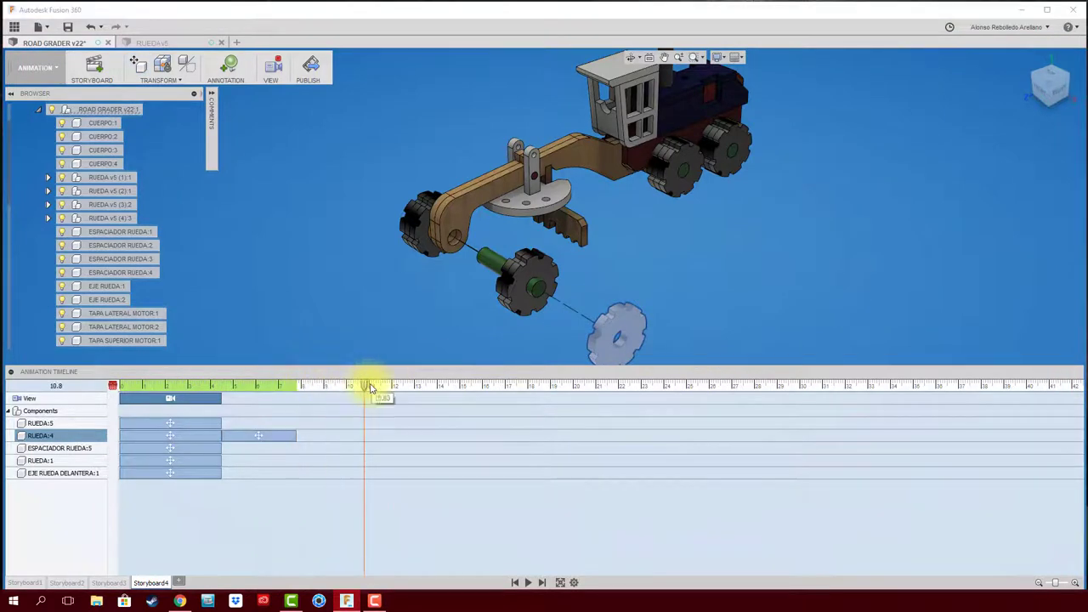
left_click(535, 298)
key("m")
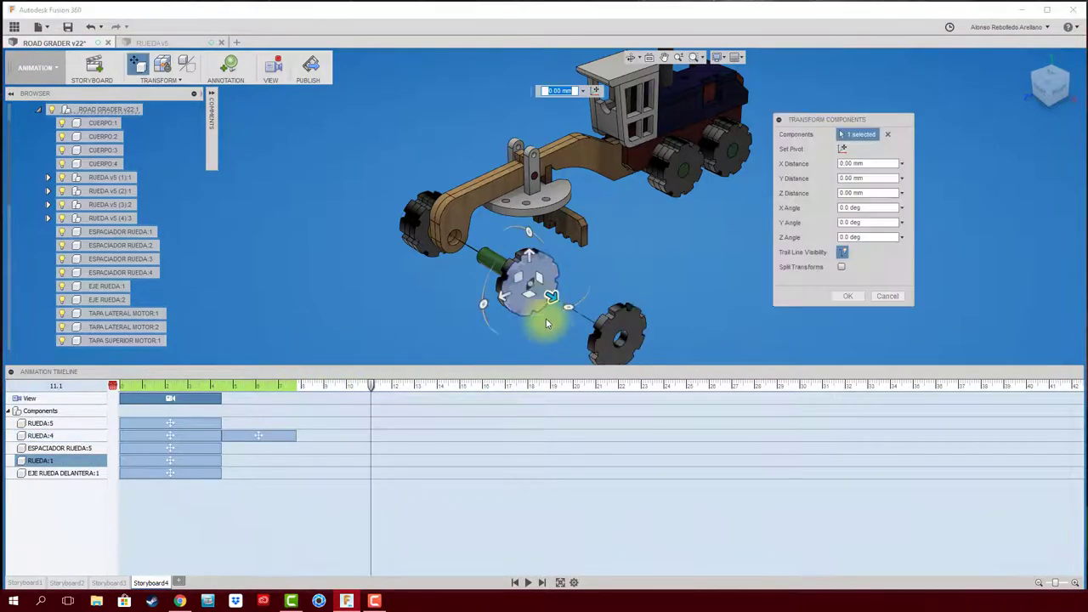
left_click_drag(549, 297, 598, 325)
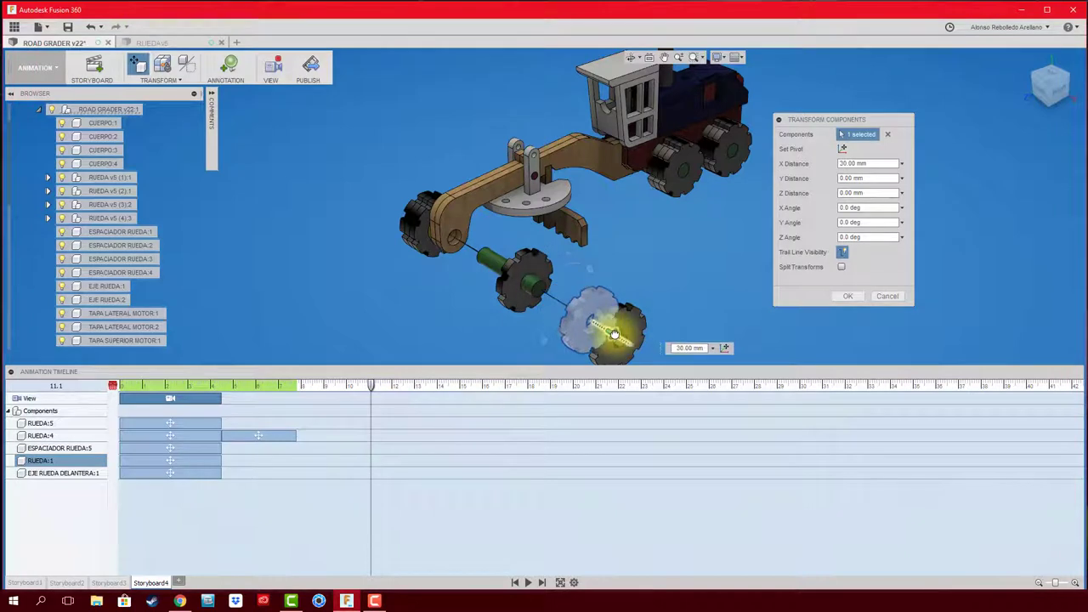
left_click(845, 296)
At 14.6 s, move RUEDA:5 on the axle 15 mm outward
left_click(518, 302)
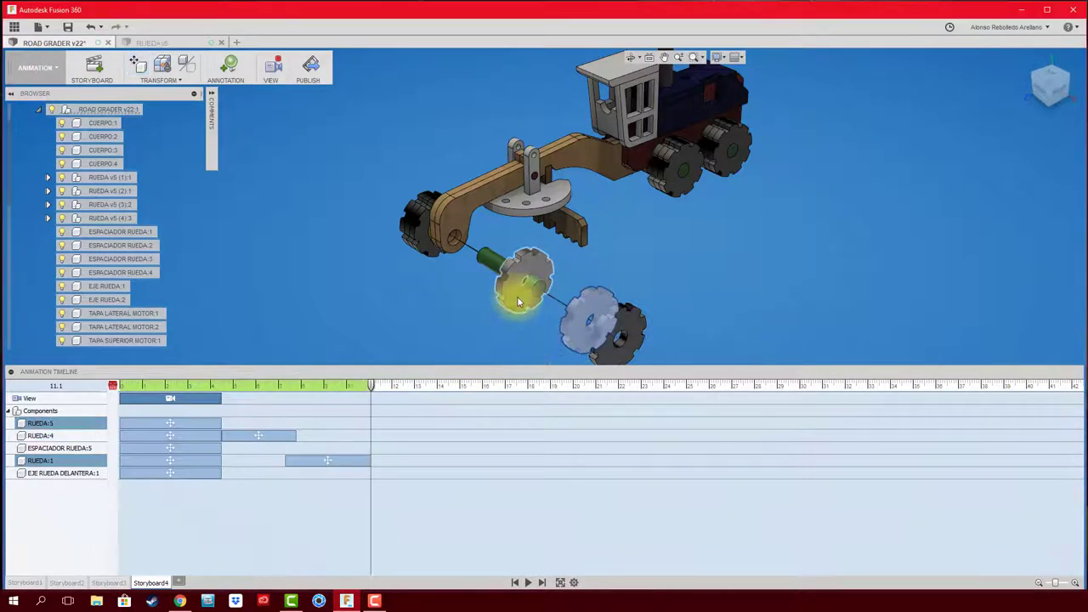
left_click(519, 302)
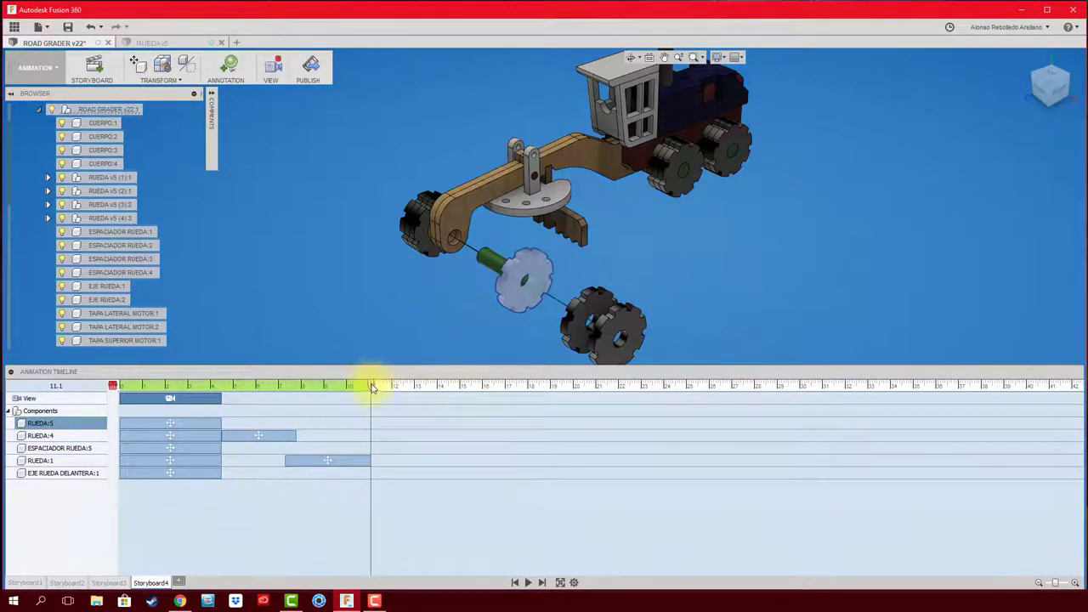
left_click_drag(372, 385, 450, 386)
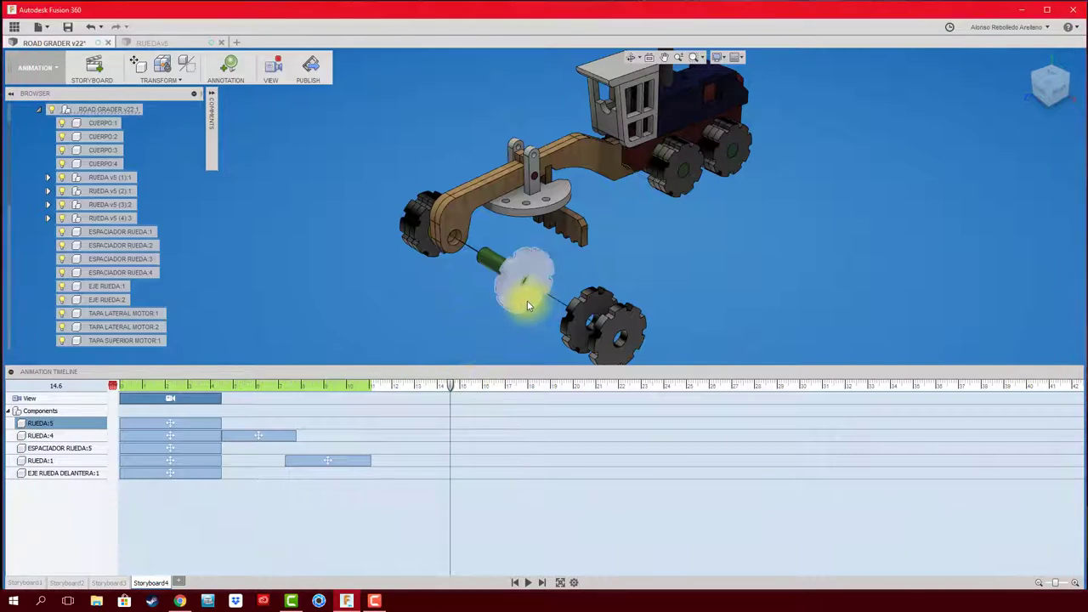
key("m")
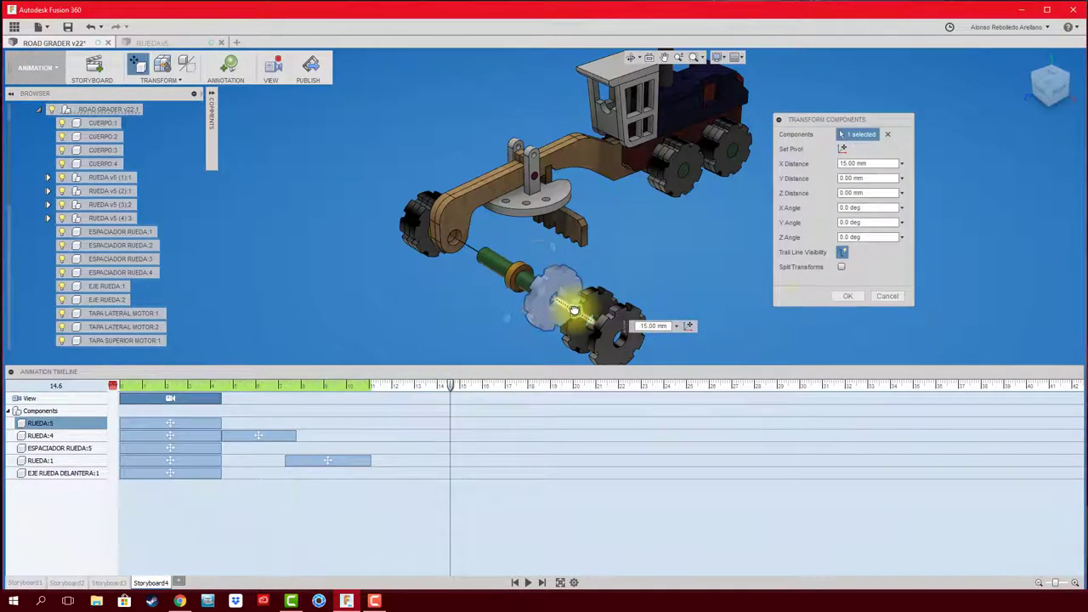
left_click(847, 296)
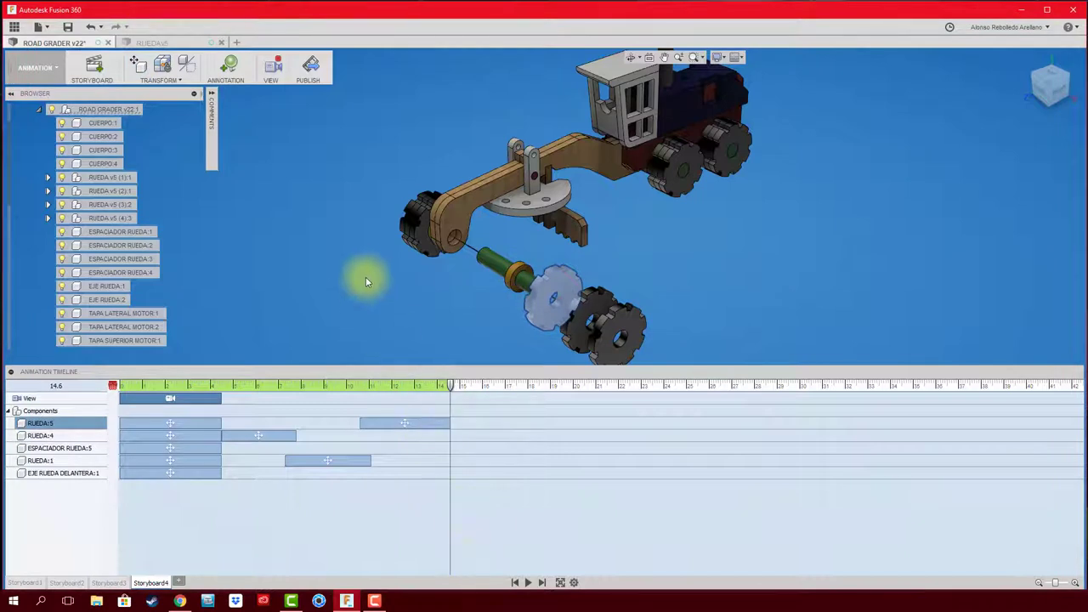
Replay the wheel explosion and save the design as ROAD GRADER v23
left_click(514, 582)
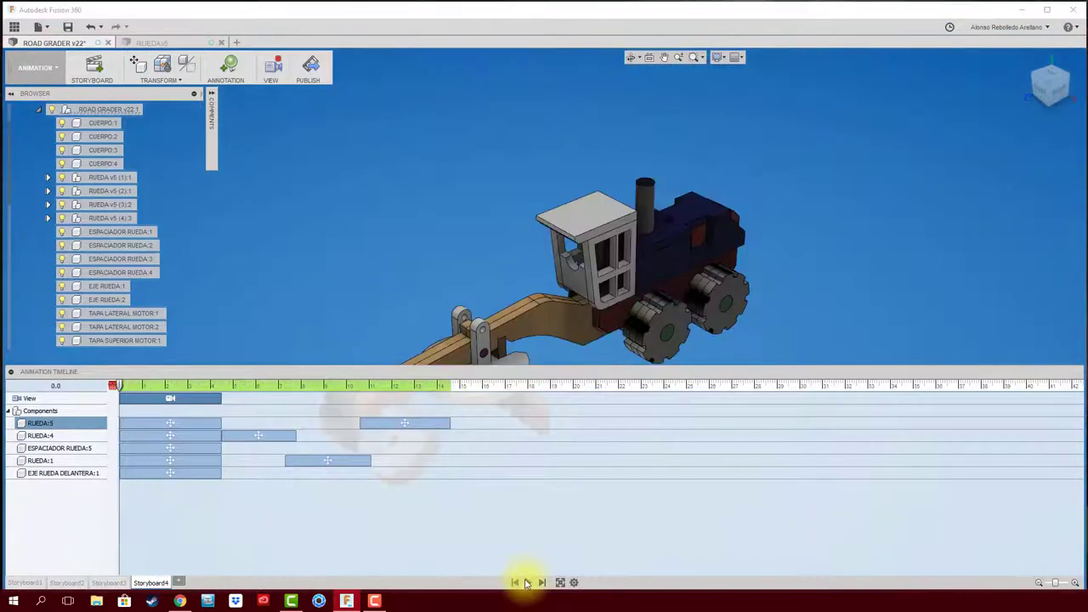
left_click(526, 582)
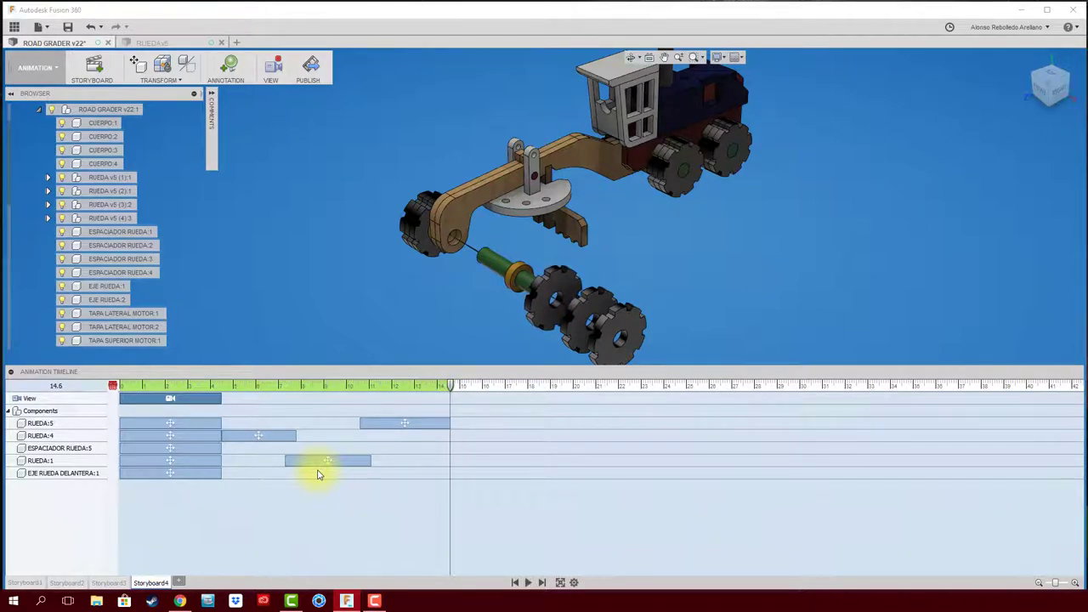
left_click(68, 27)
left_click(545, 314)
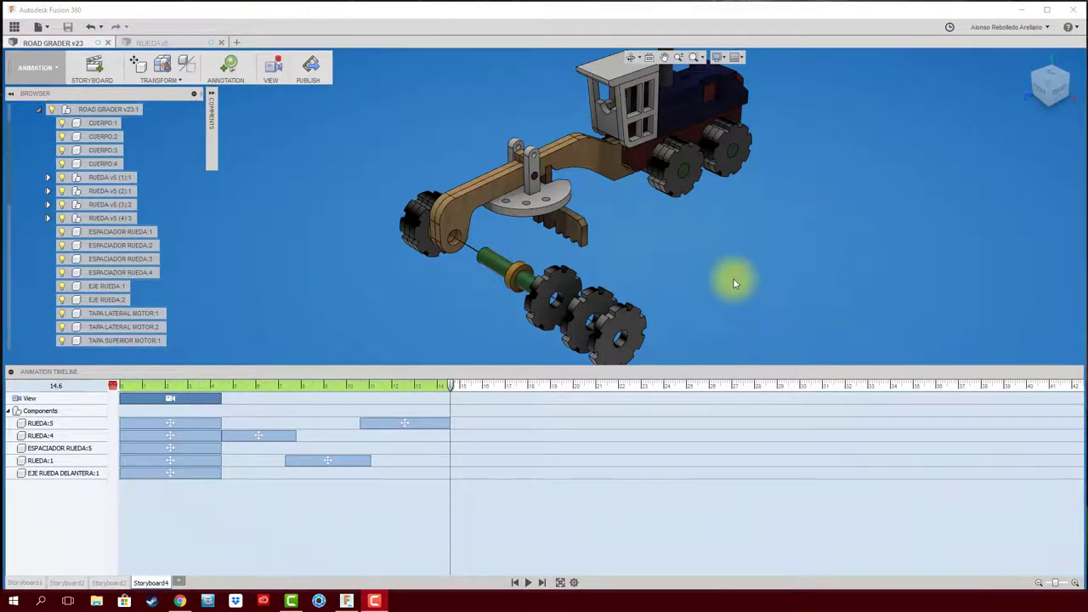
Review Storyboard1 through Storyboard4, then open the workspace menu to show DRAWING From Animation
left_click(21, 583)
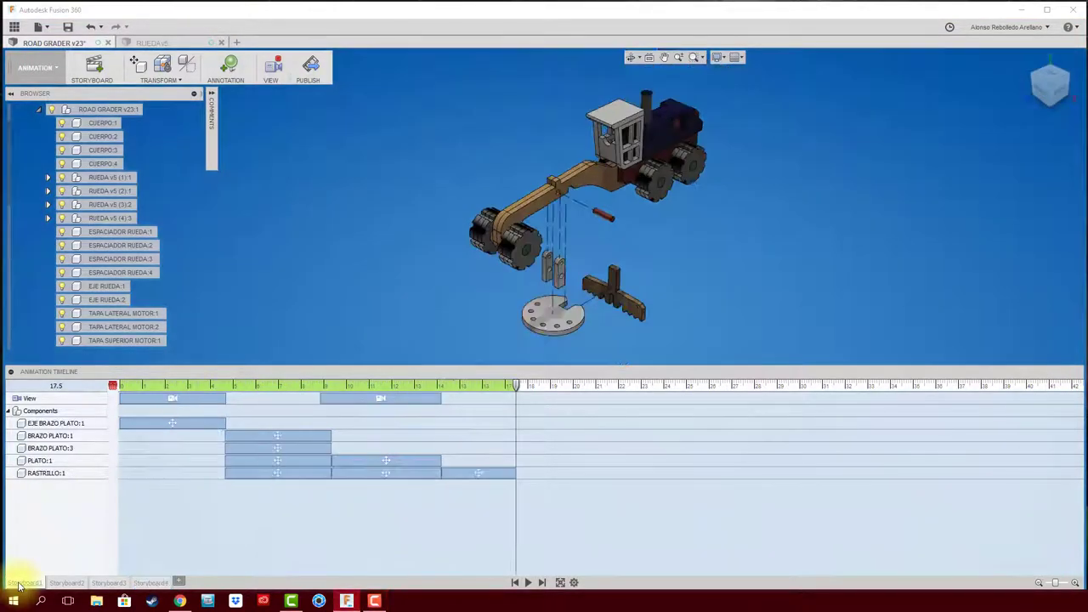
left_click(68, 582)
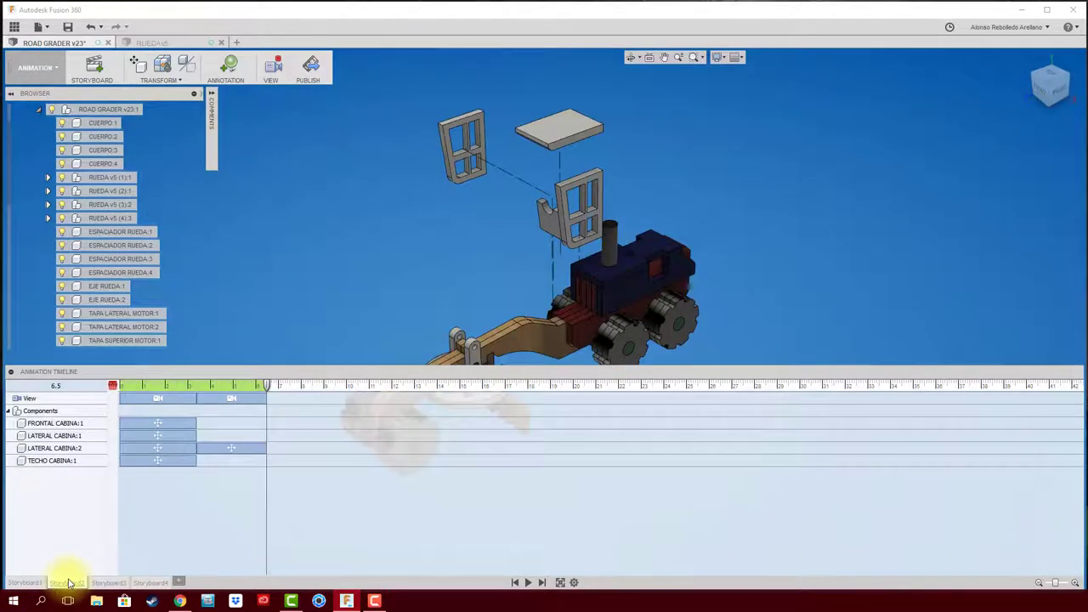
left_click(104, 583)
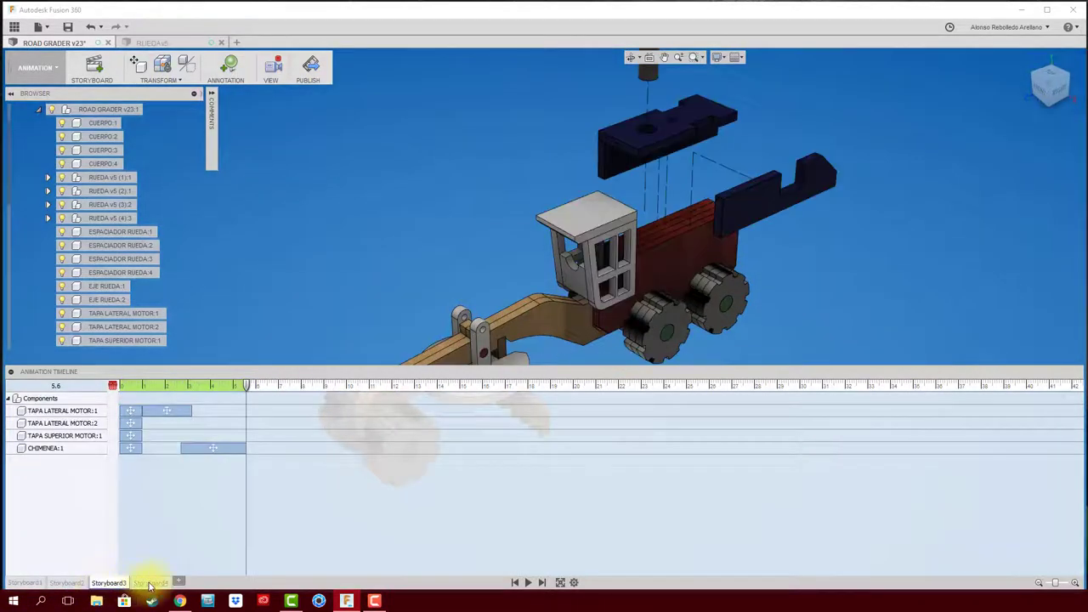
left_click(150, 583)
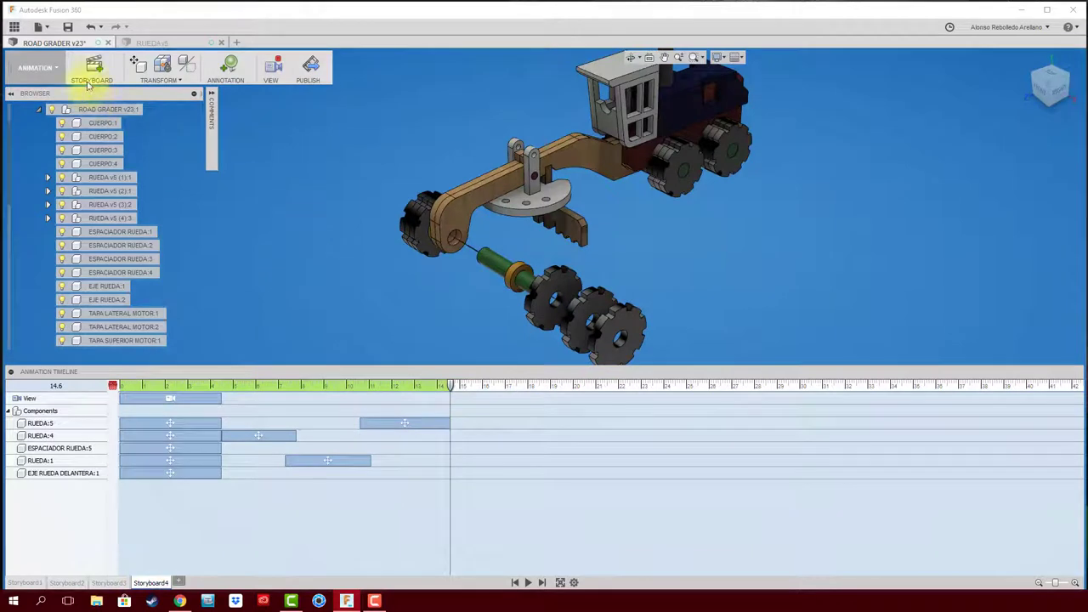
left_click(34, 67)
mouse_move(27, 232)
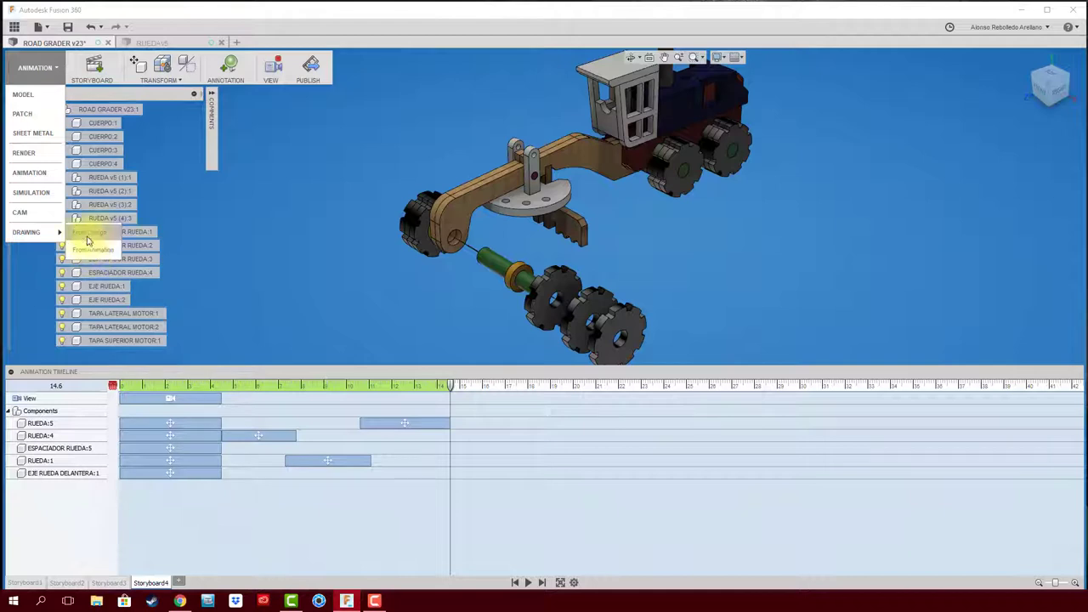
Create a new ISO drawing of Storyboard4 on an A0 sheet as an Untitled document
left_click(93, 257)
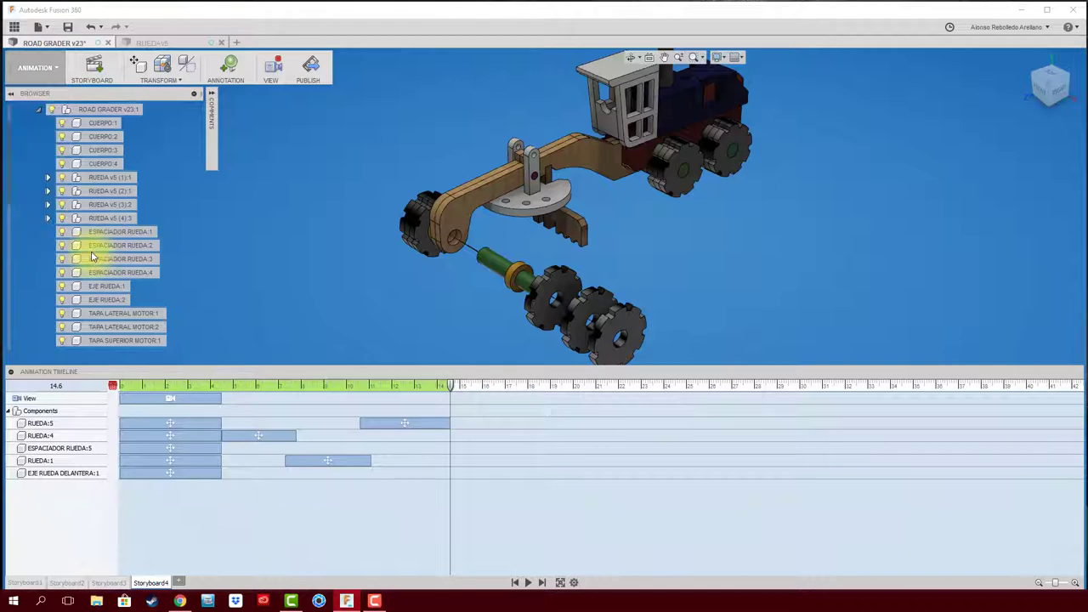
left_click(547, 321)
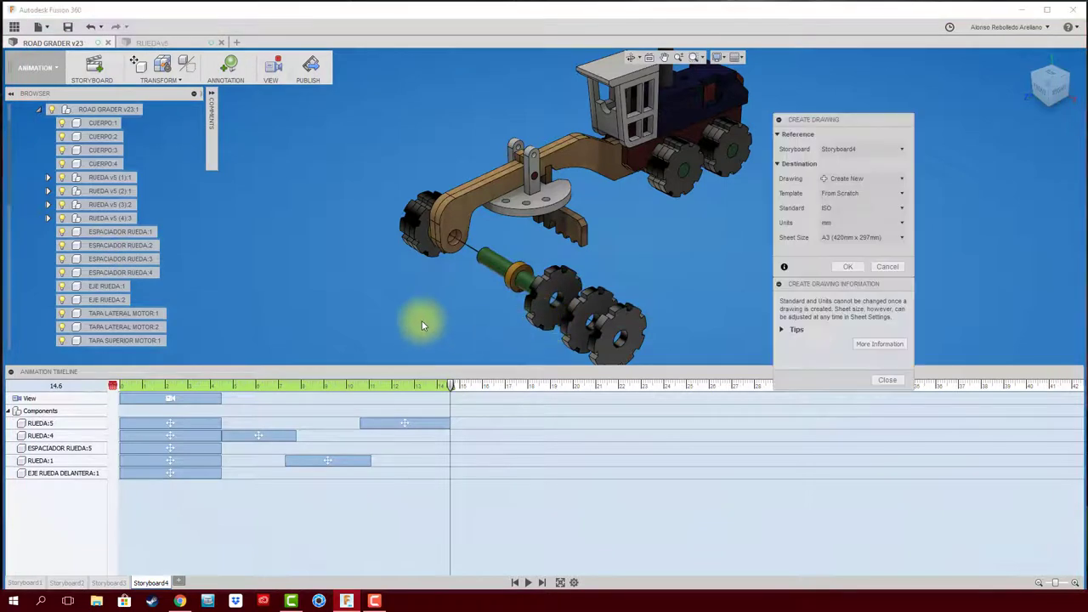
left_click(902, 242)
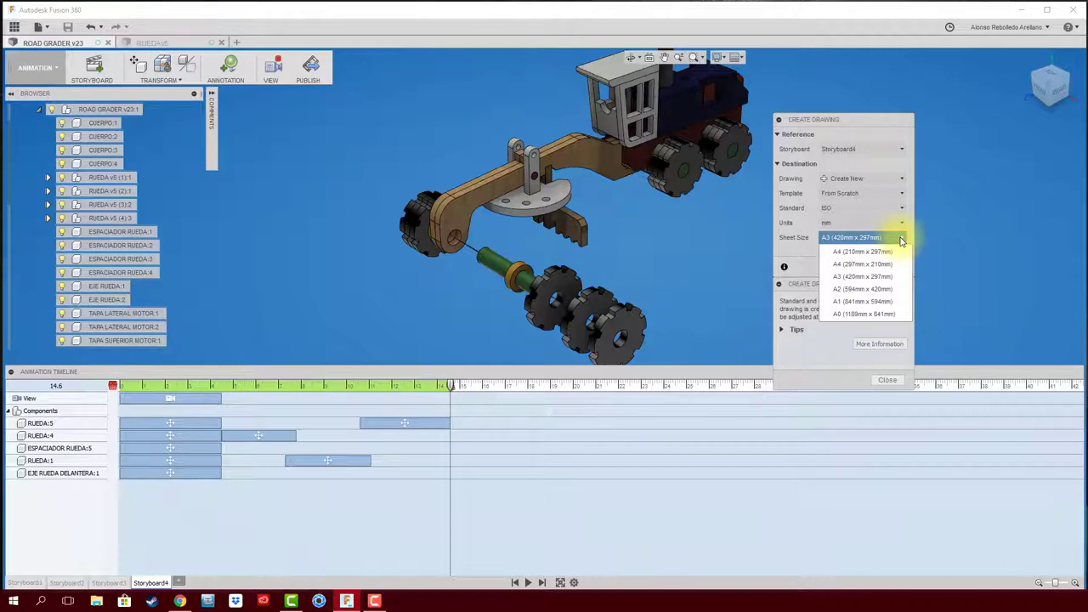
left_click(865, 315)
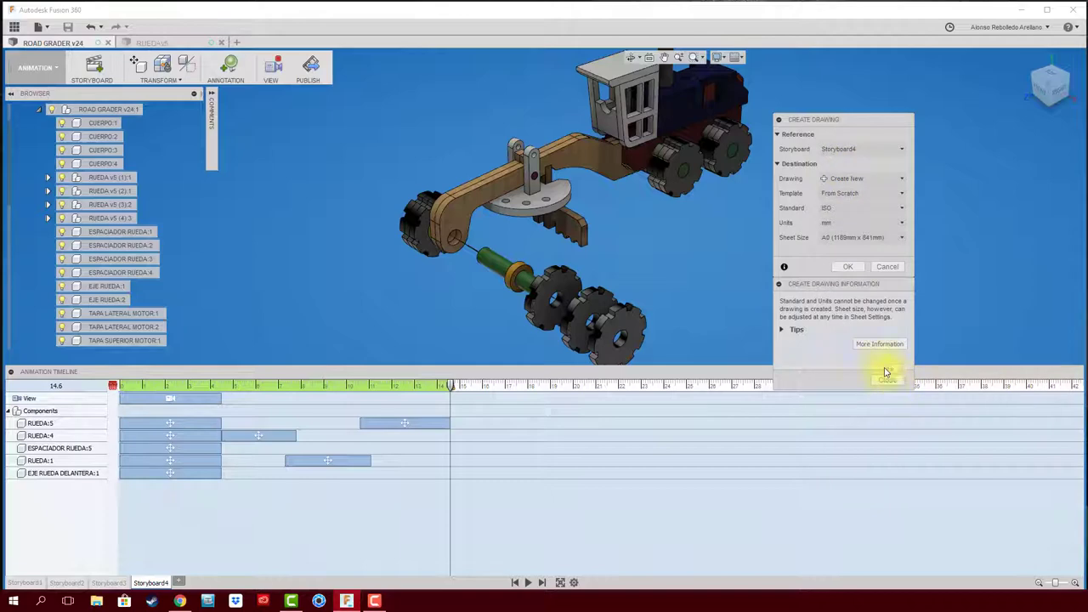
left_click(851, 269)
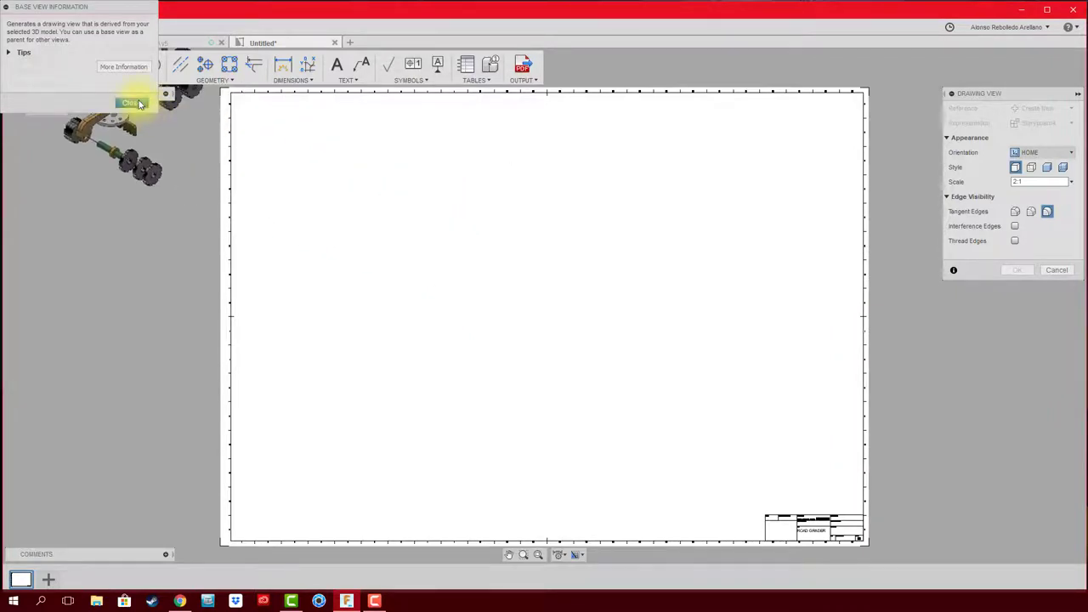
Dismiss the base view note, cancel the pending HOME view and restart Base View
left_click(131, 102)
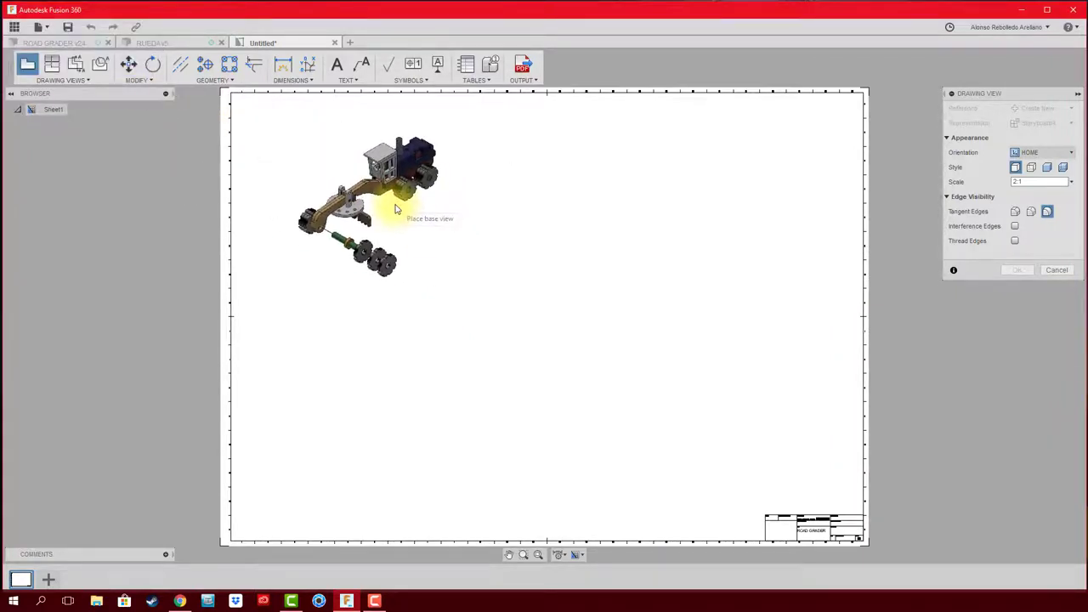
left_click(1070, 153)
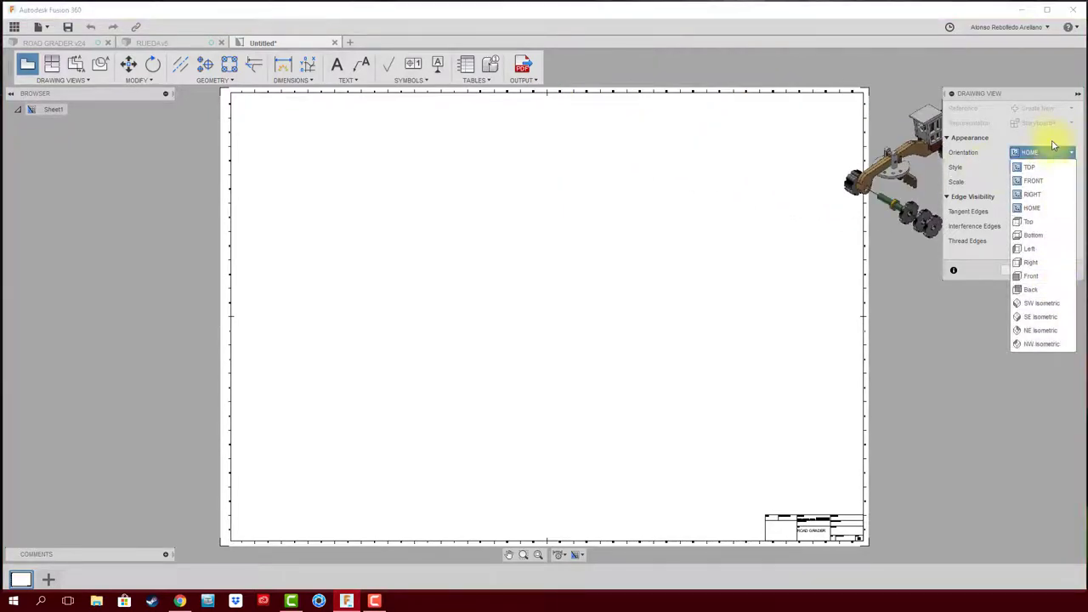
left_click(1052, 151)
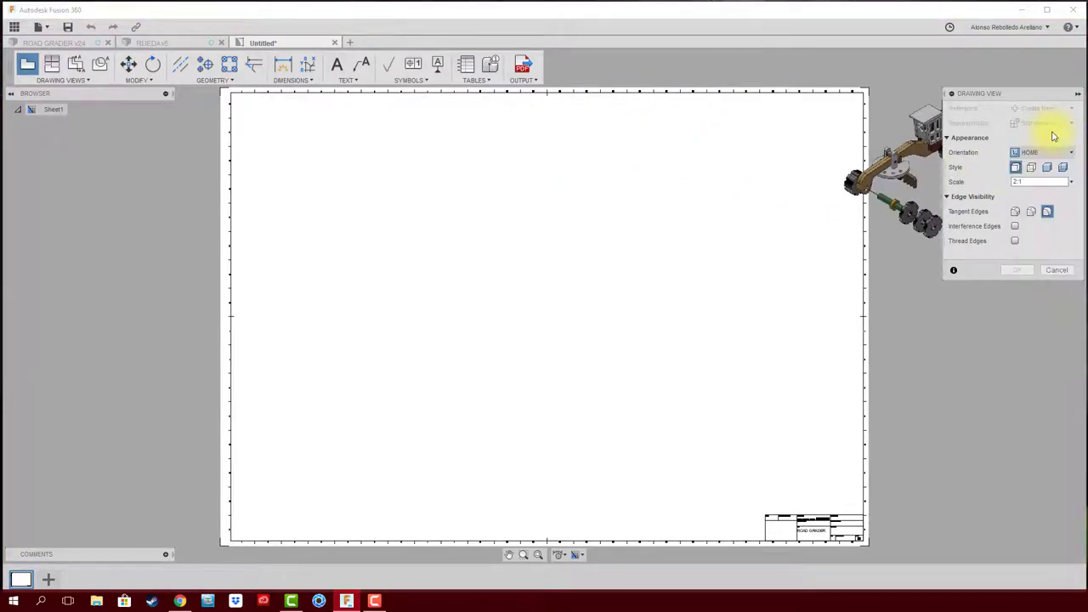
left_click(1058, 271)
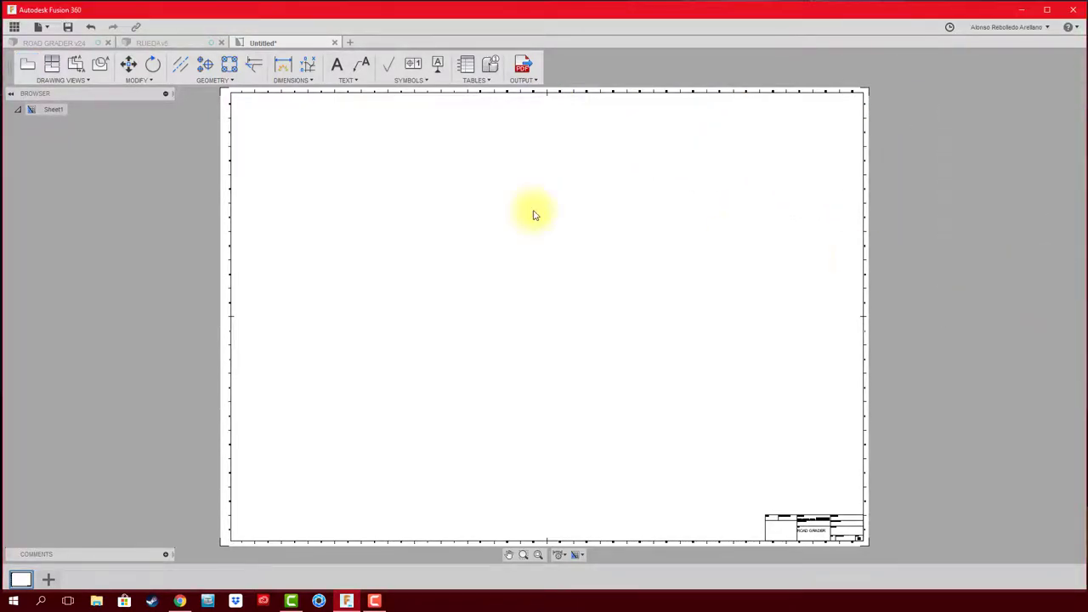
left_click(27, 66)
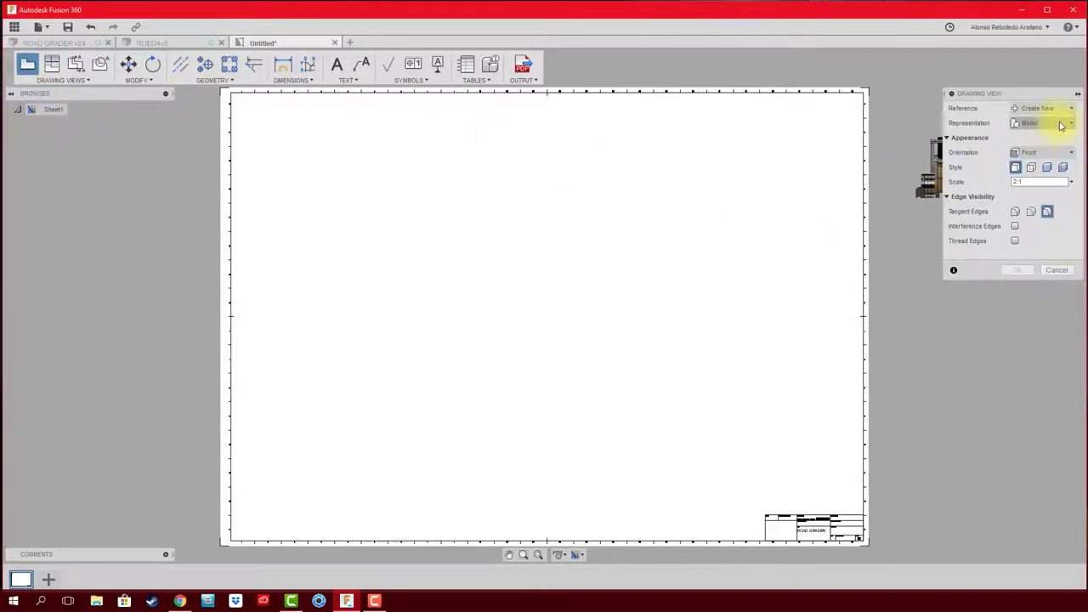
left_click(1061, 124)
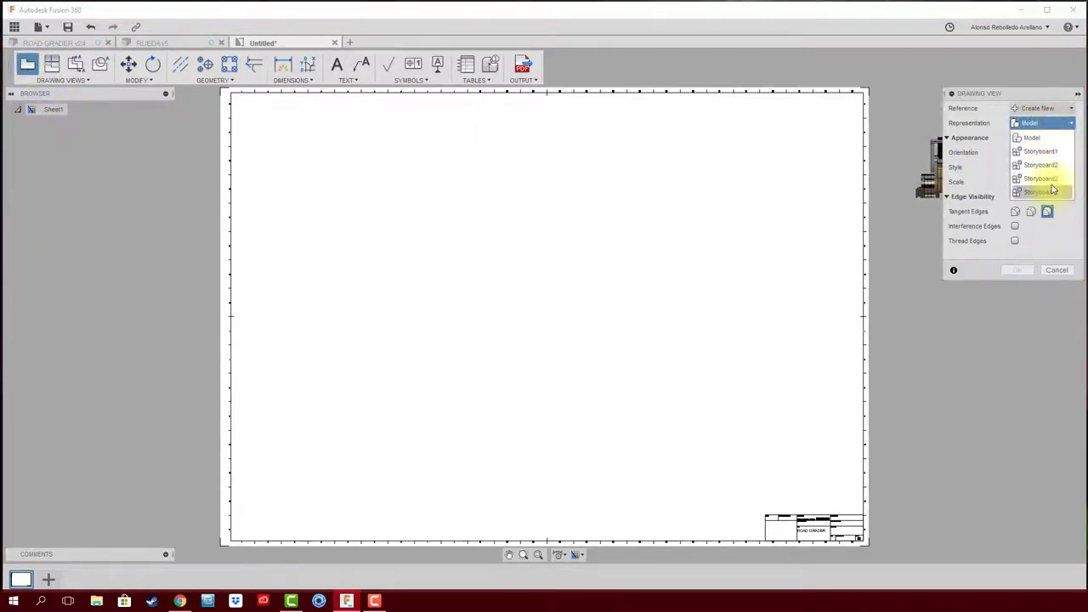
Check the RUEDA tab and Storyboard1's exploded blade assembly, then return to the Untitled drawing
left_click(166, 43)
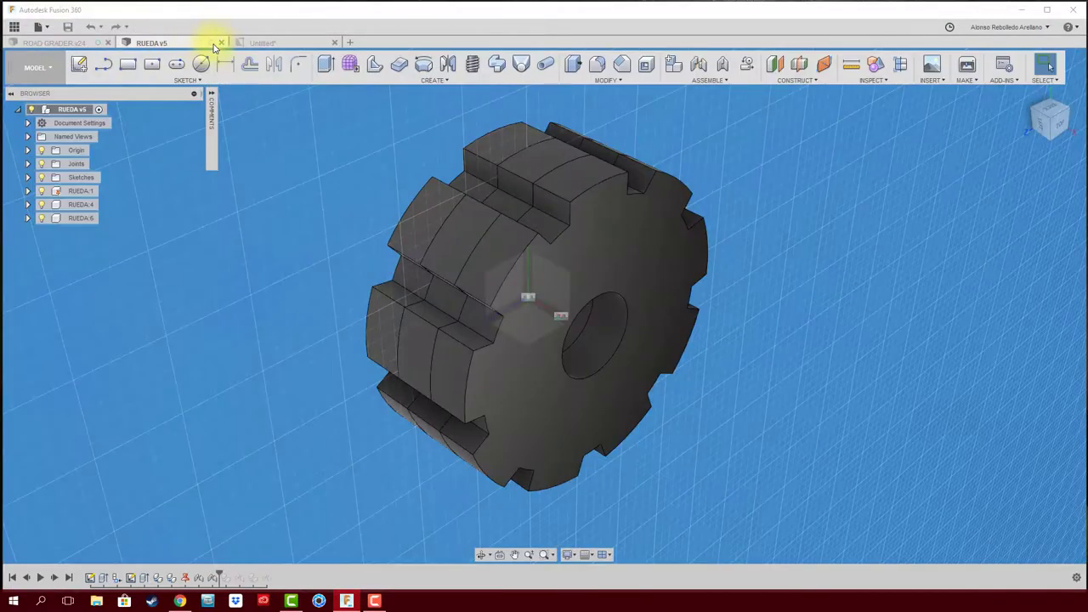
left_click(221, 43)
left_click(70, 45)
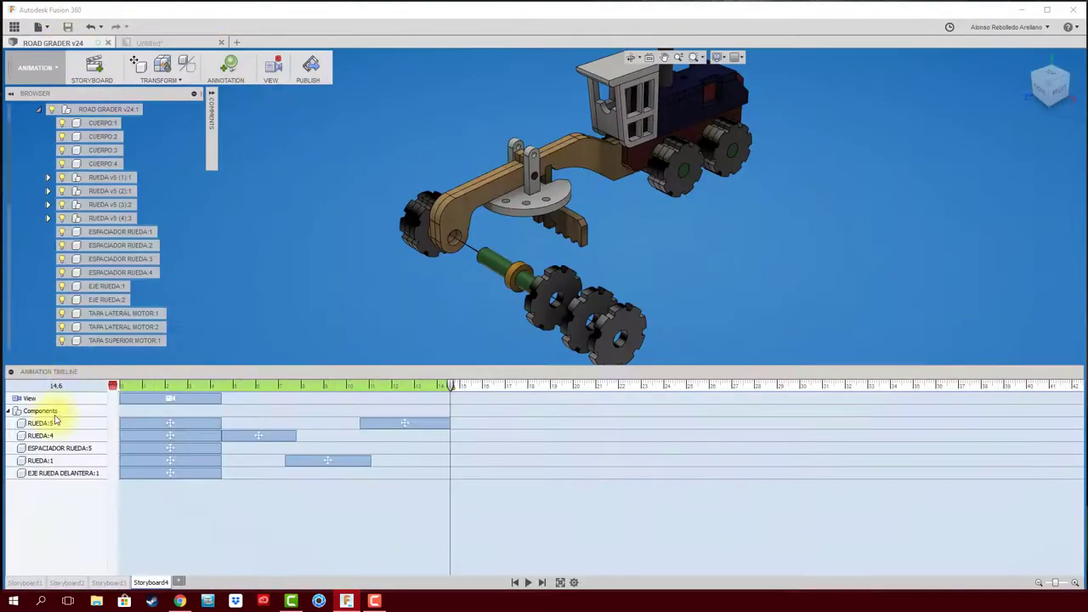
left_click(24, 582)
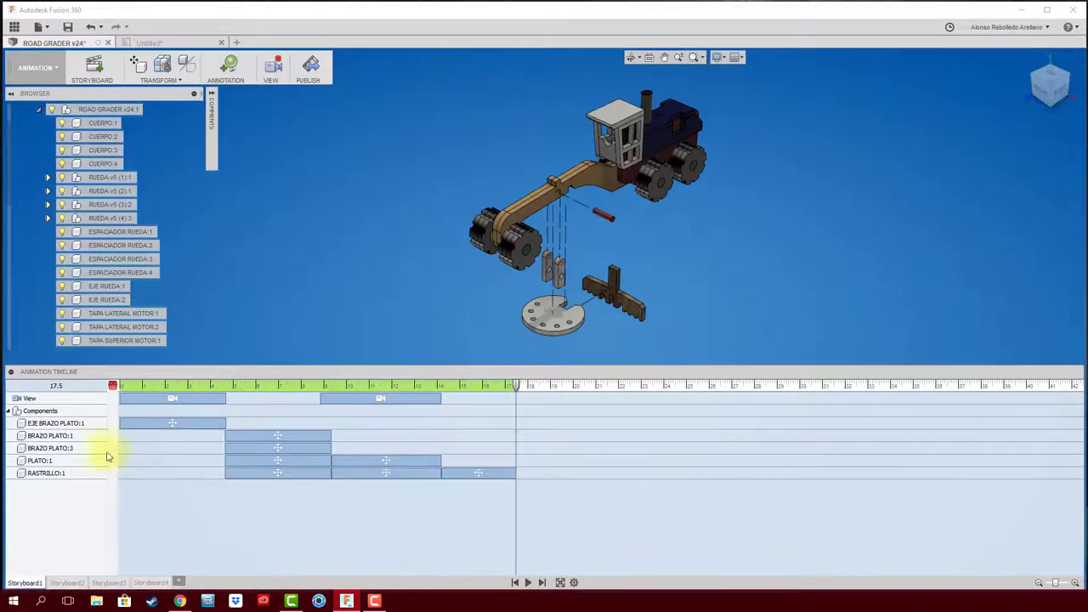
left_click(194, 40)
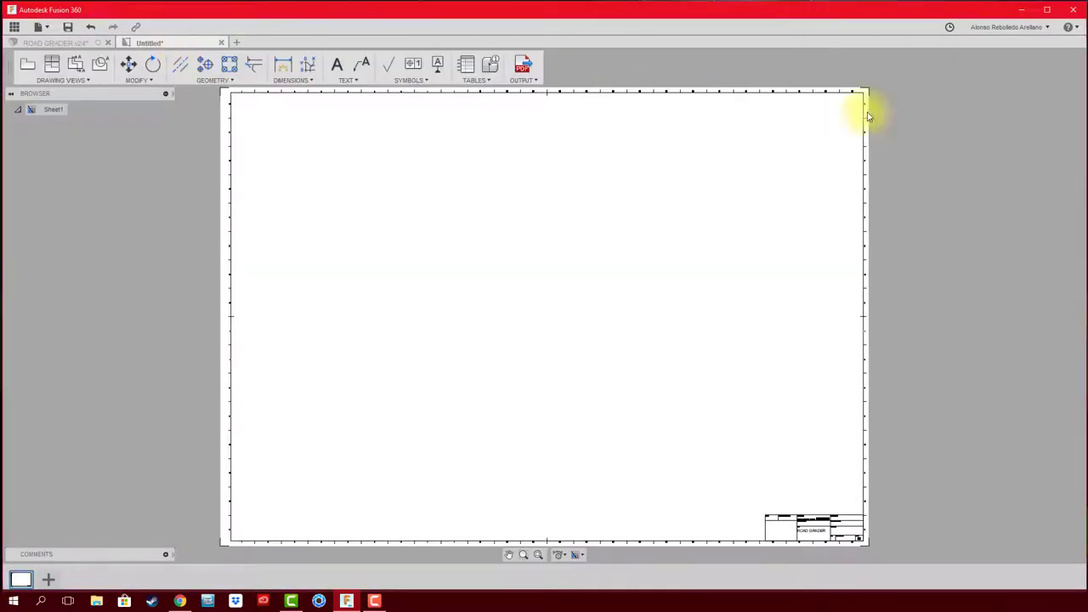
left_click(27, 67)
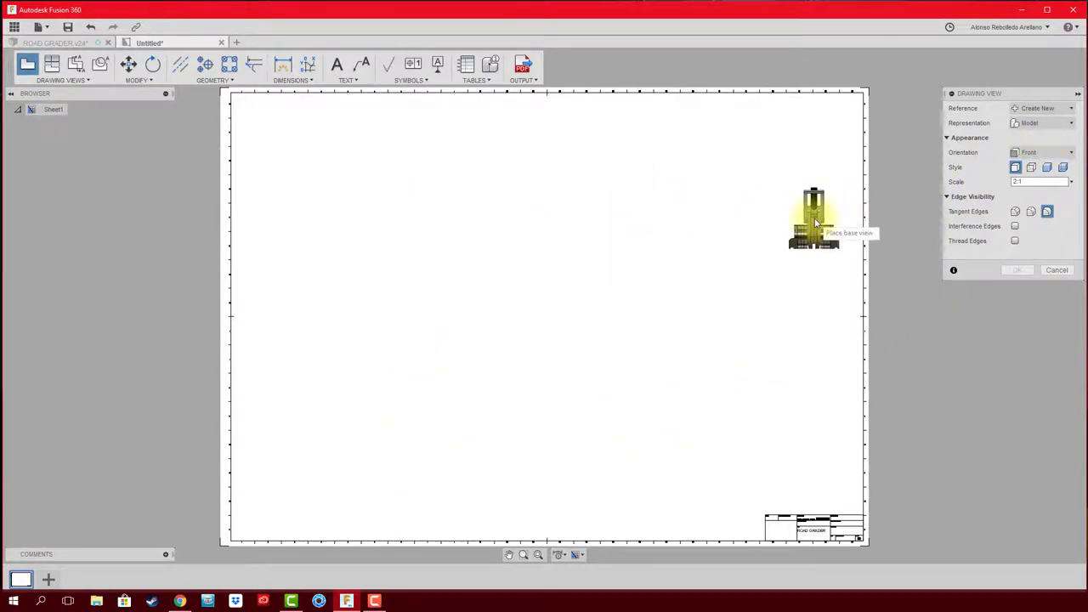
Place a shaded HOME 3:1 view of Storyboard1 at the sheet's upper left
left_click(1056, 123)
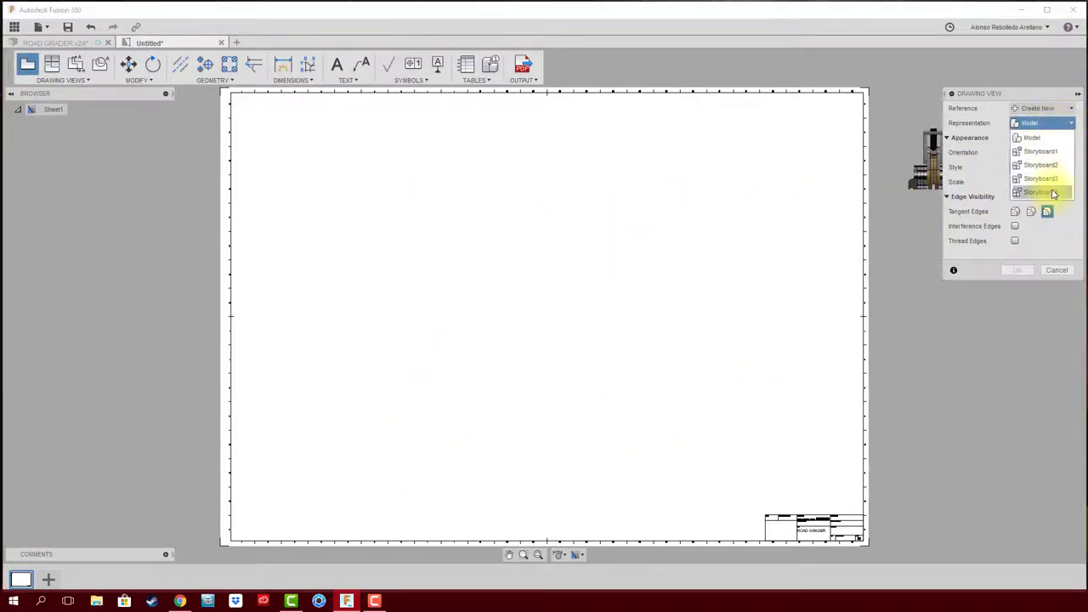
left_click(1052, 152)
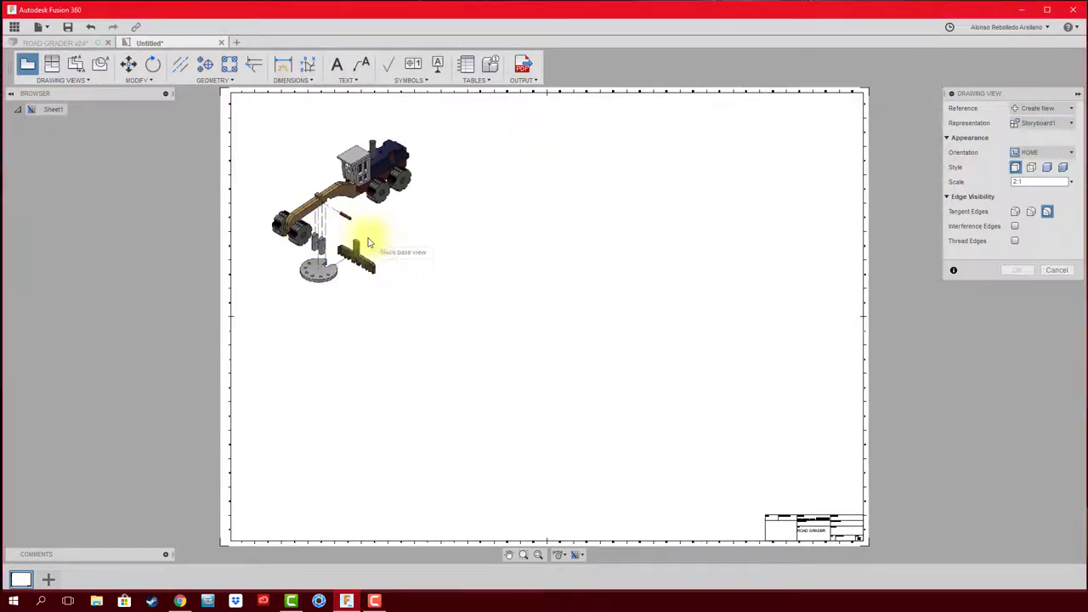
left_click(1072, 181)
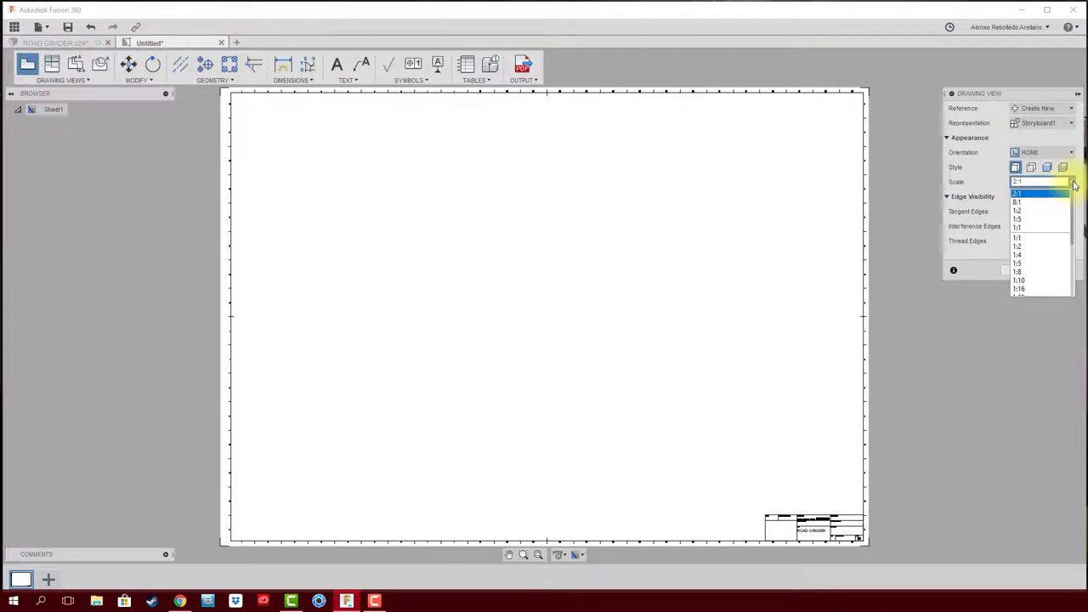
left_click(1014, 202)
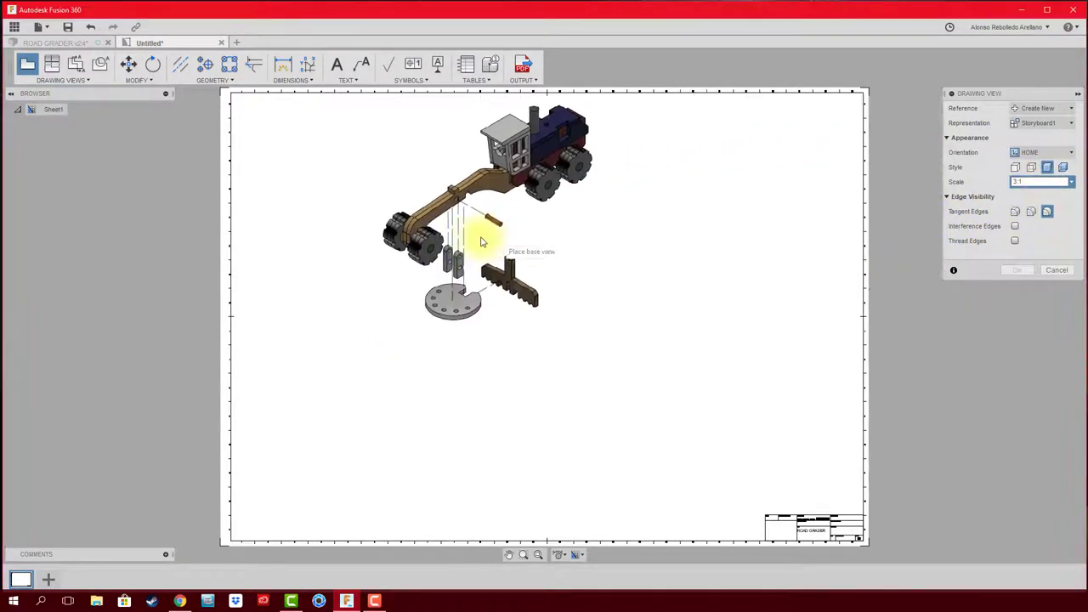
left_click(370, 250)
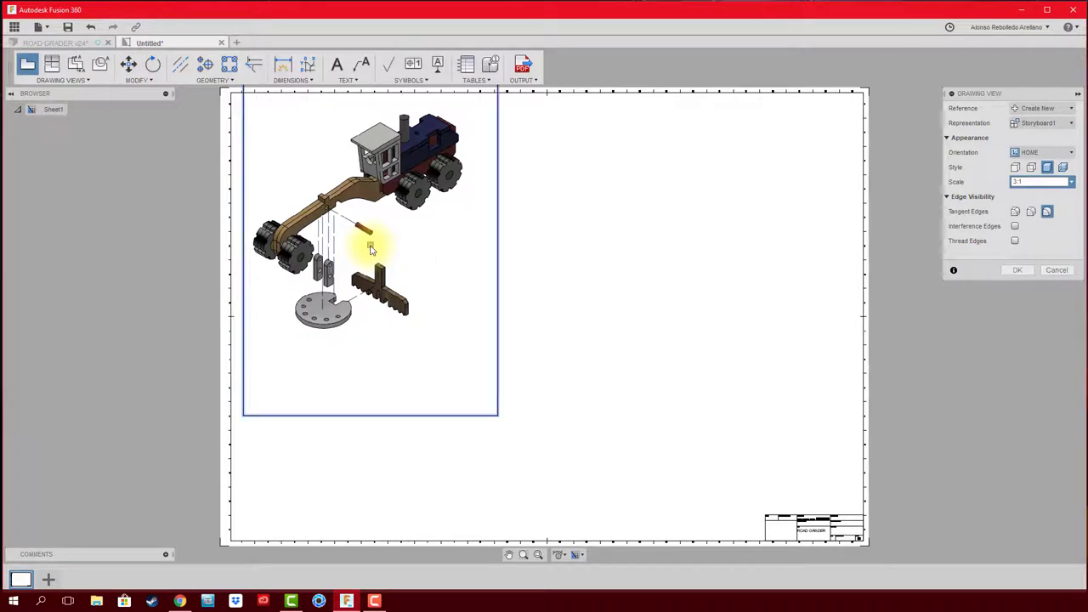
left_click(1020, 269)
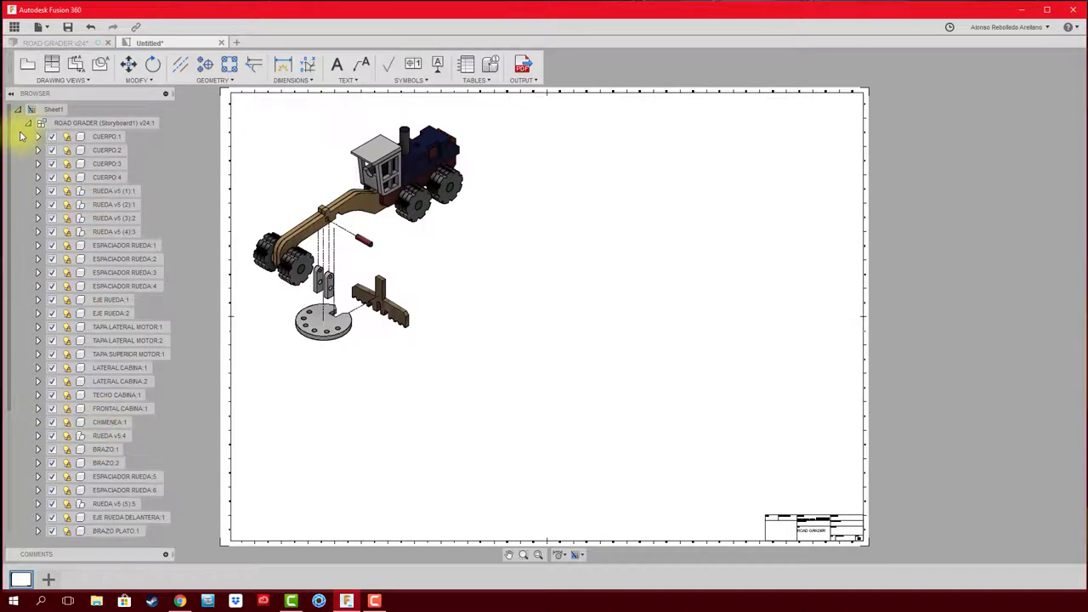
left_click(28, 124)
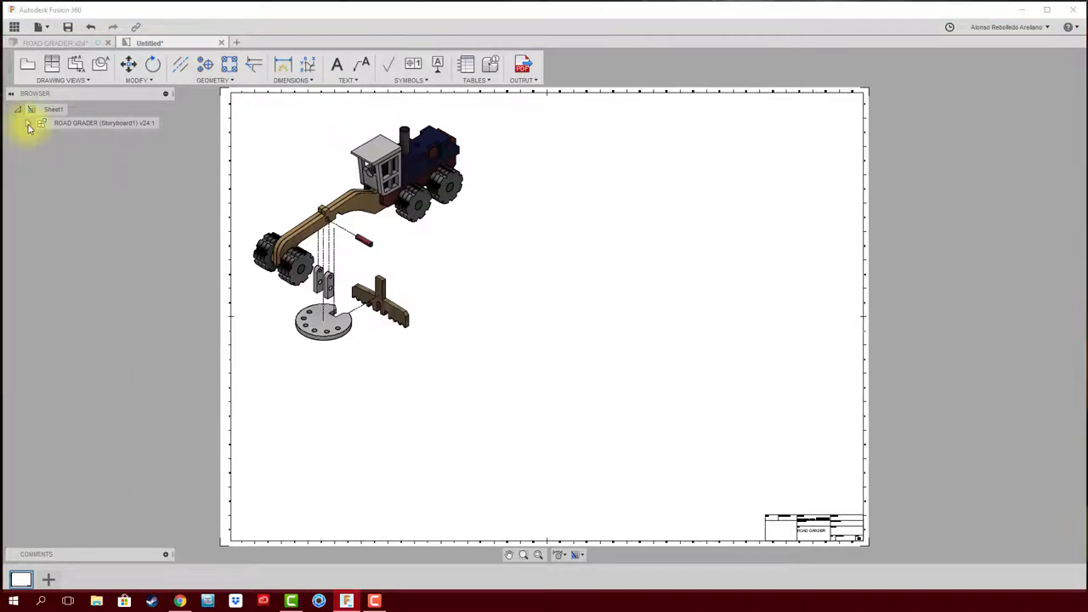
Place a shaded 3:1 Storyboard2 view at the sheet's upper right
left_click(26, 65)
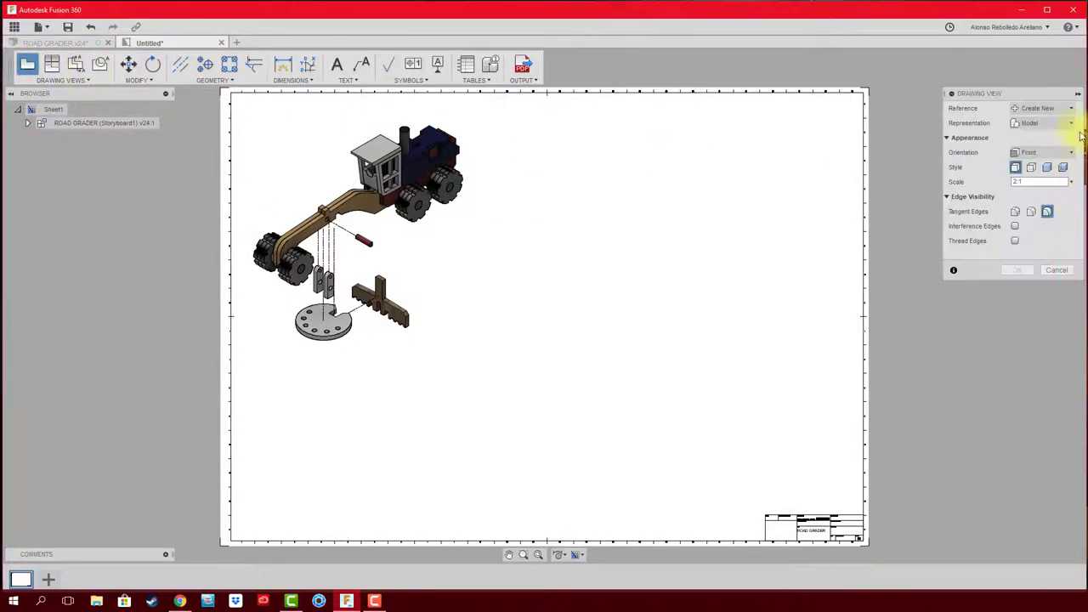
left_click(1069, 123)
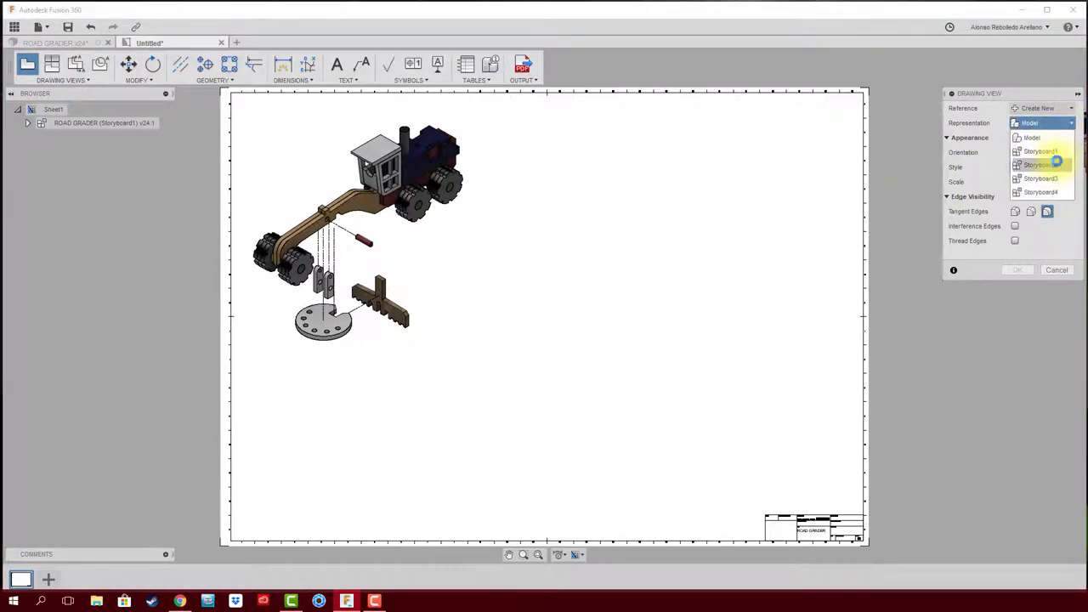
left_click(1054, 161)
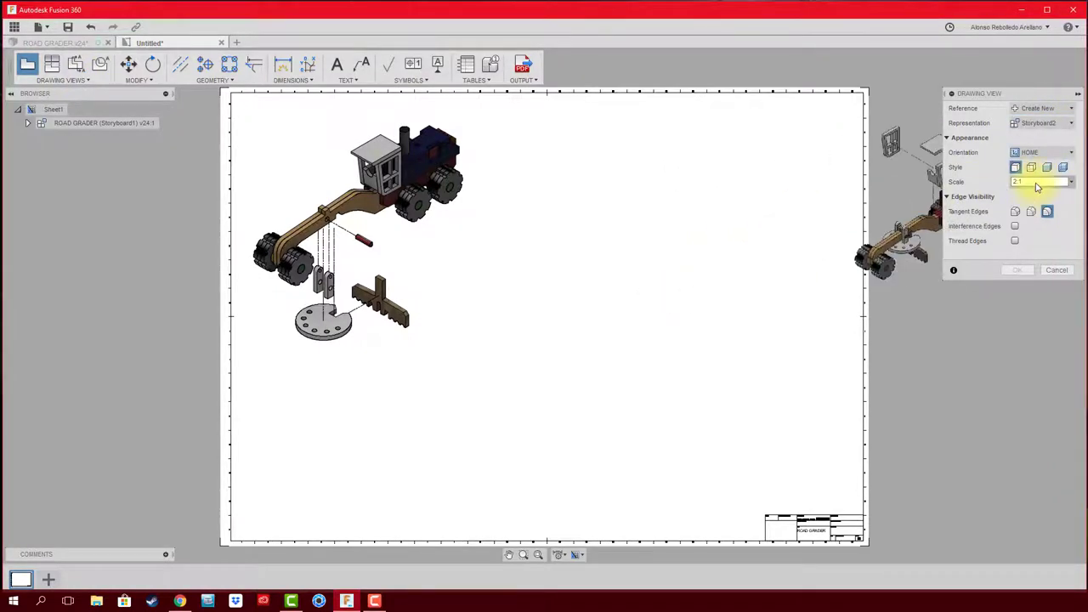
left_click(1071, 182)
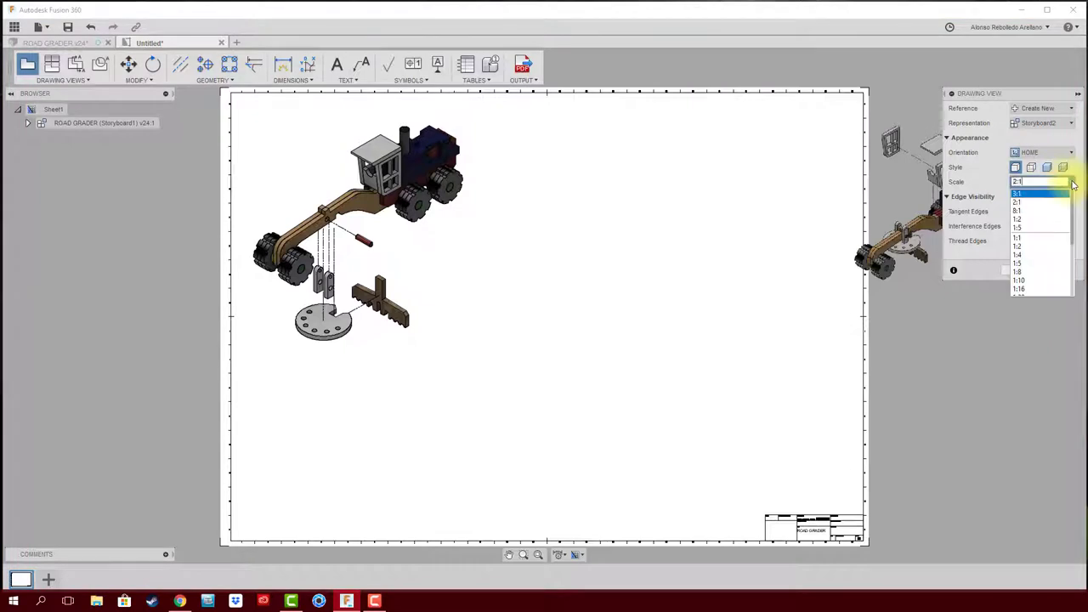
left_click(1023, 194)
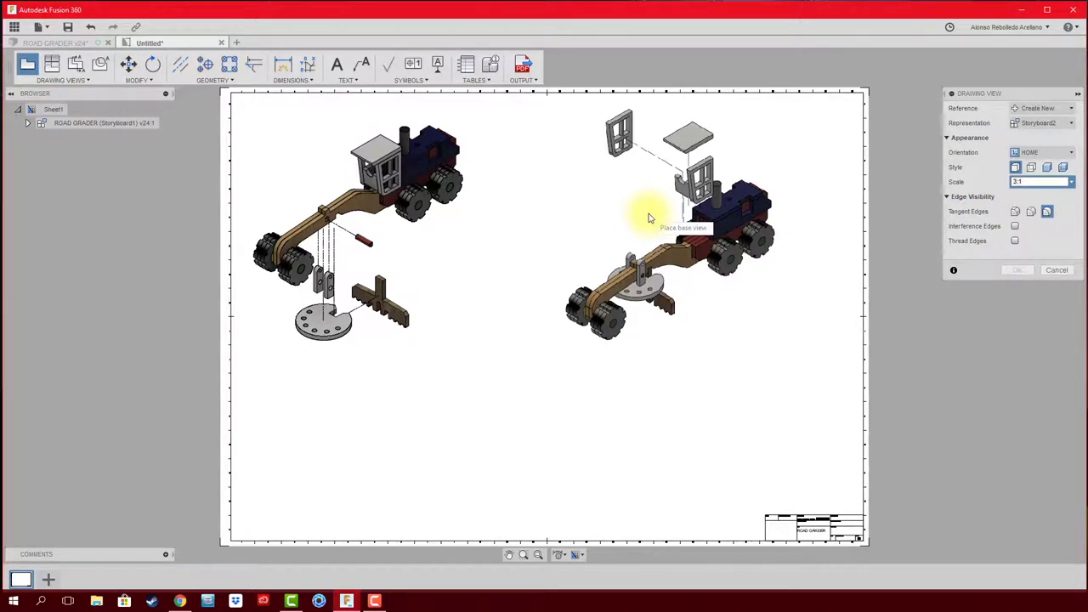
left_click(1047, 166)
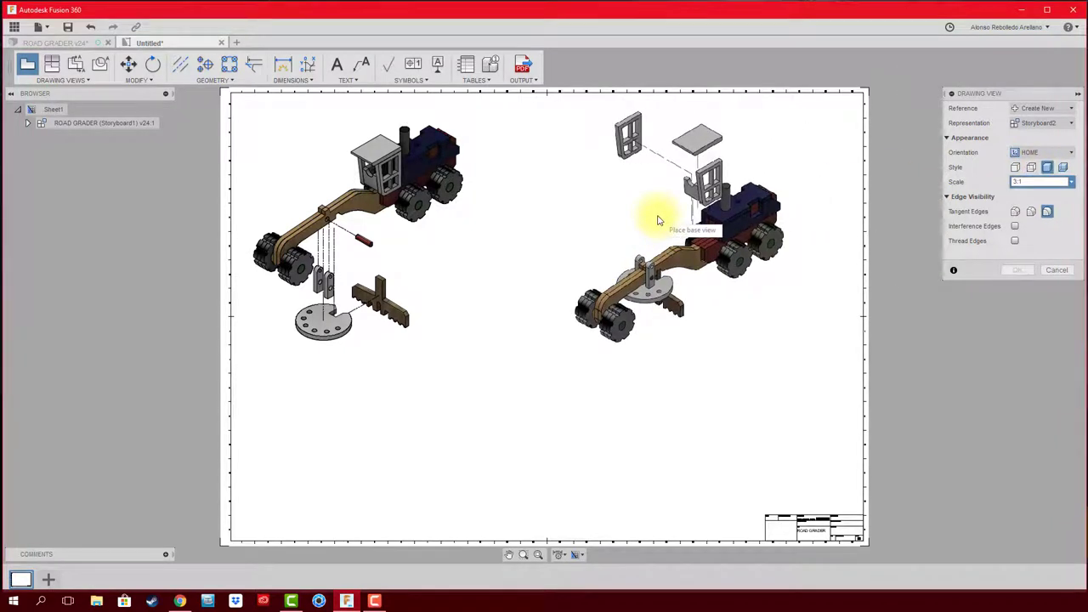
left_click(657, 220)
left_click(1017, 270)
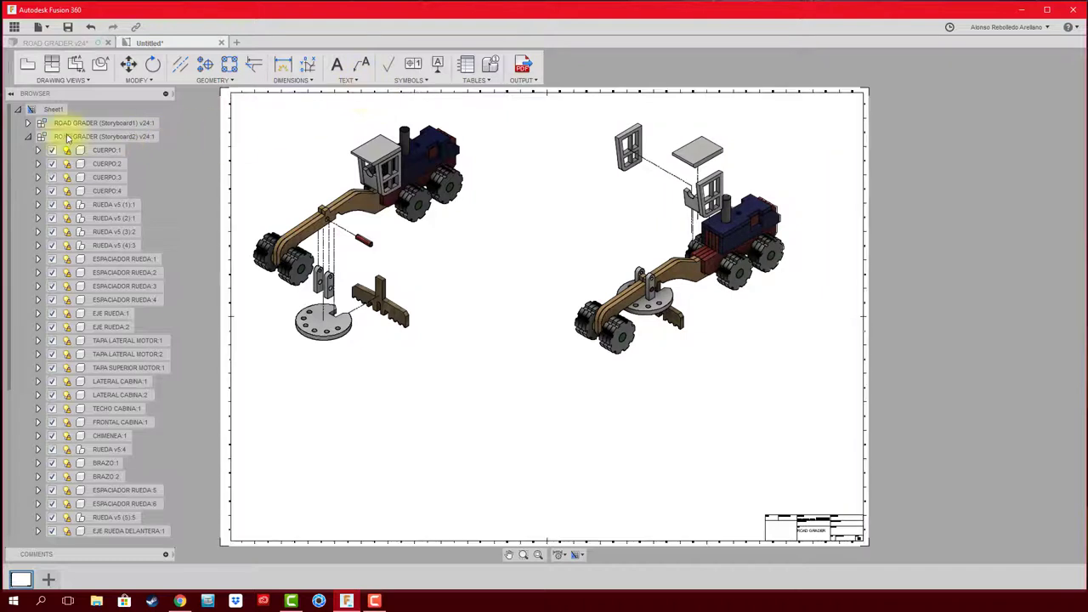
Collapse Storyboard2's component list and re-expand the sheet's view list in the browser
left_click(28, 136)
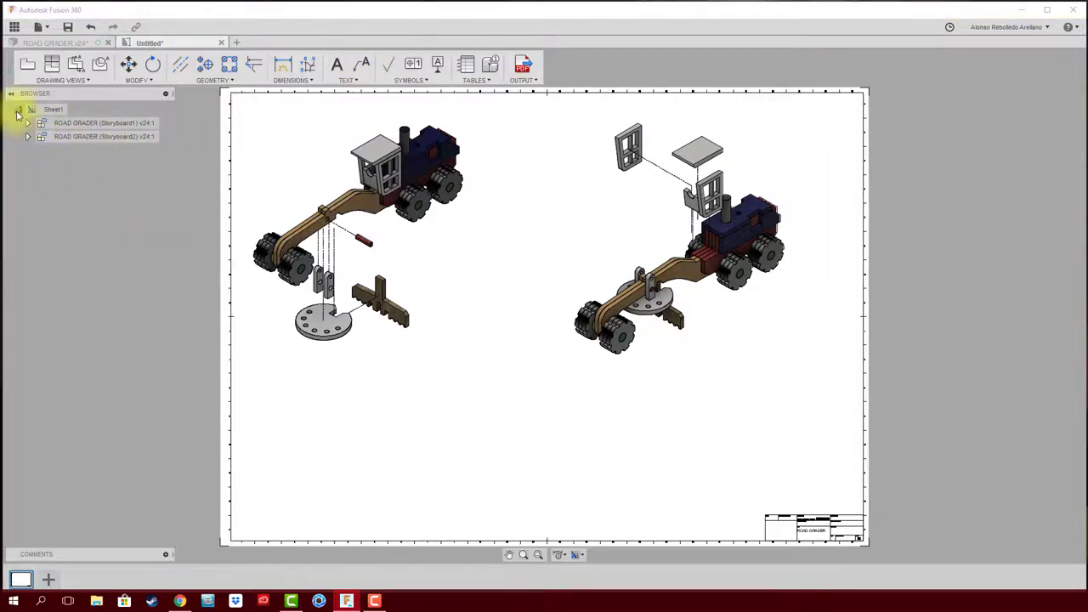
left_click(18, 110)
left_click(18, 110)
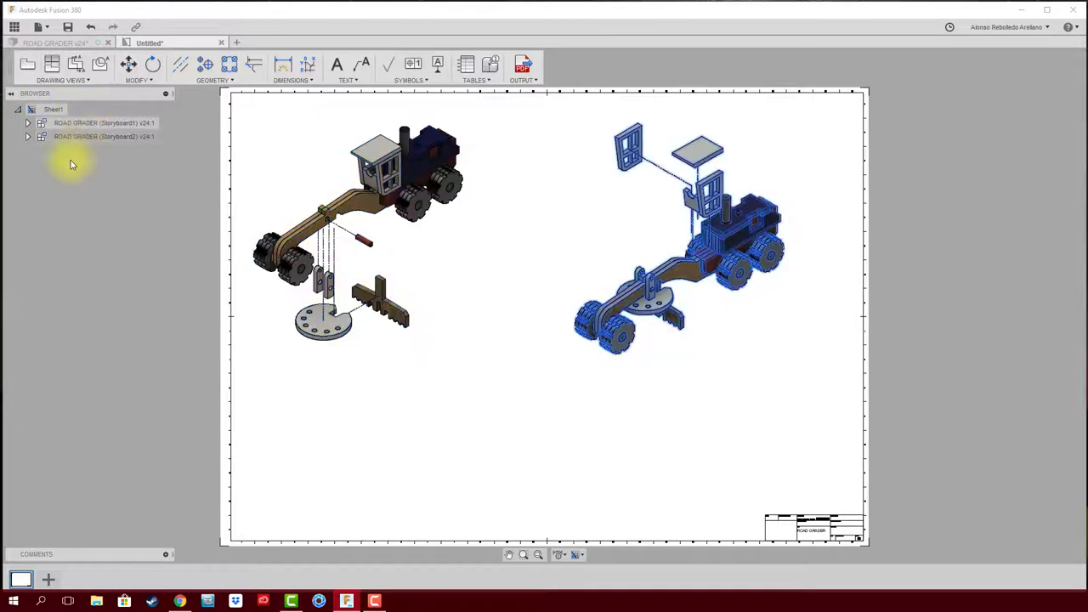
Place a shaded 3:1 Storyboard3 engine view at the sheet's lower left
left_click(24, 62)
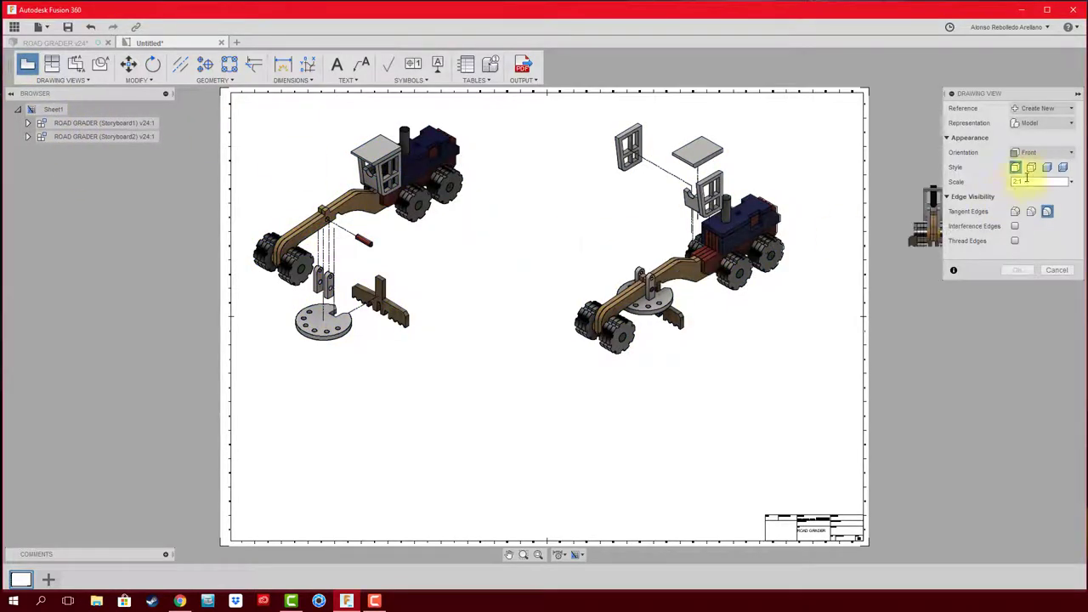
left_click(1070, 124)
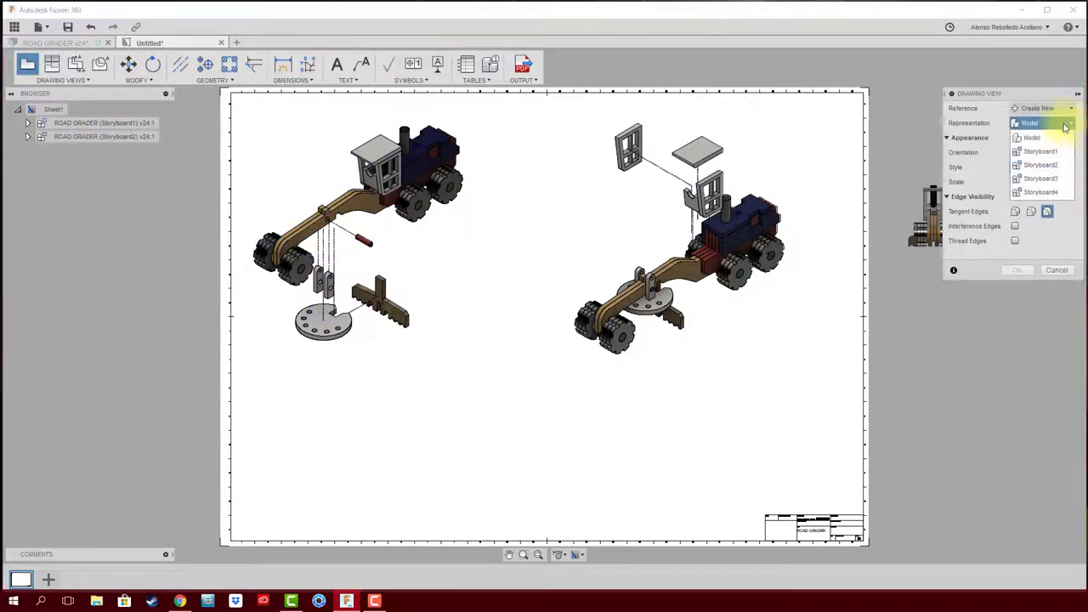
left_click(1052, 181)
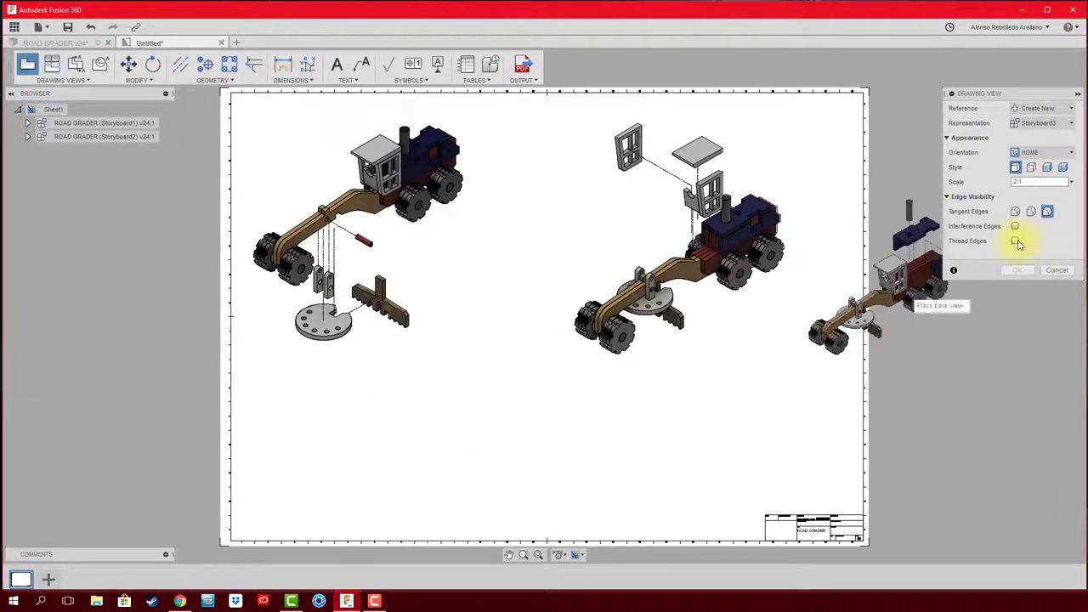
left_click(1073, 183)
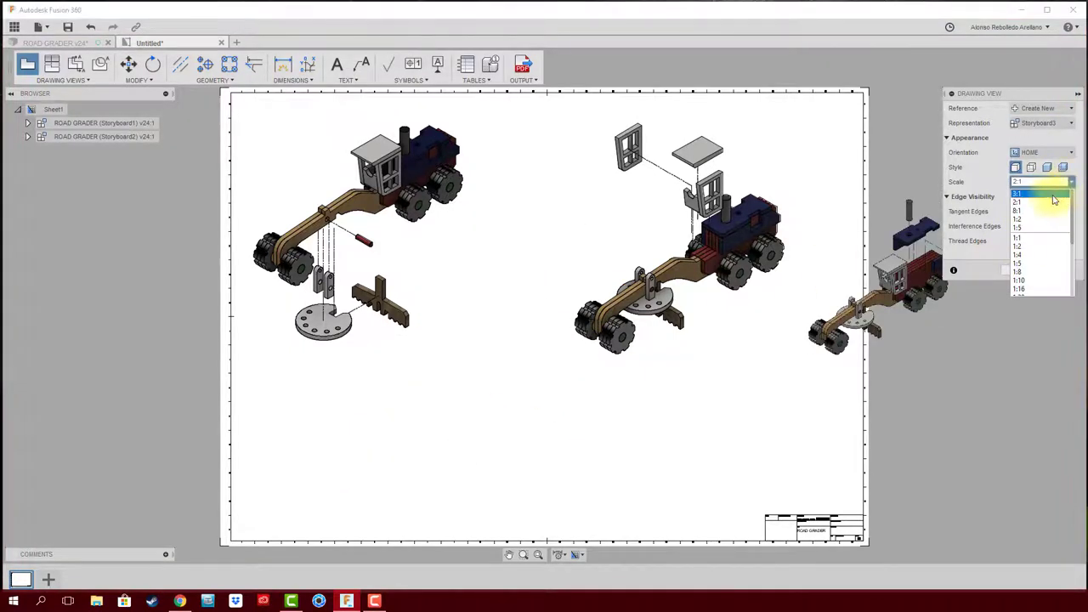
left_click(1052, 195)
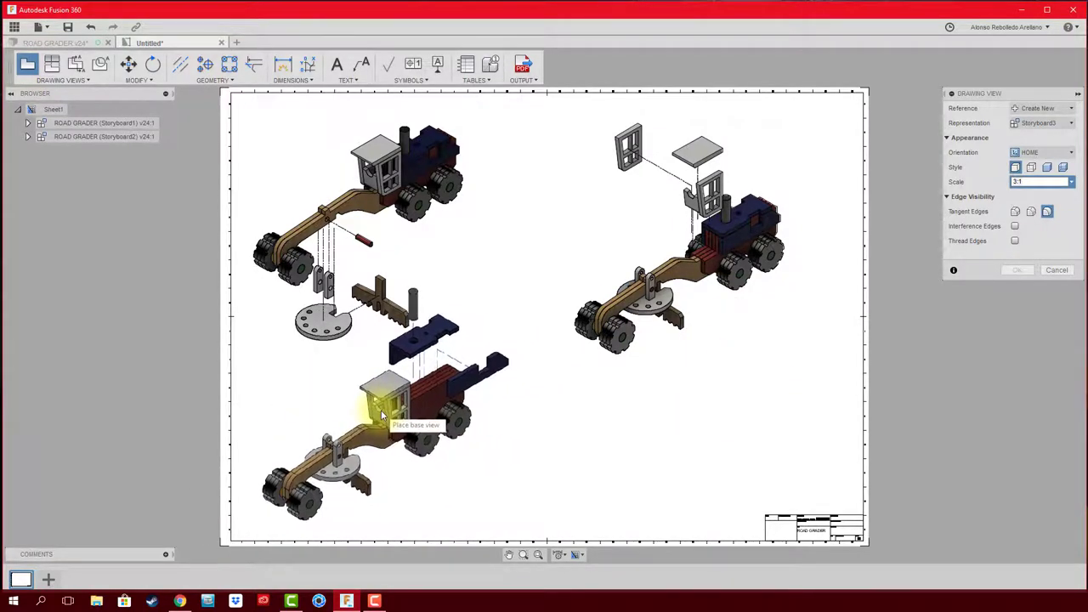
left_click(381, 414)
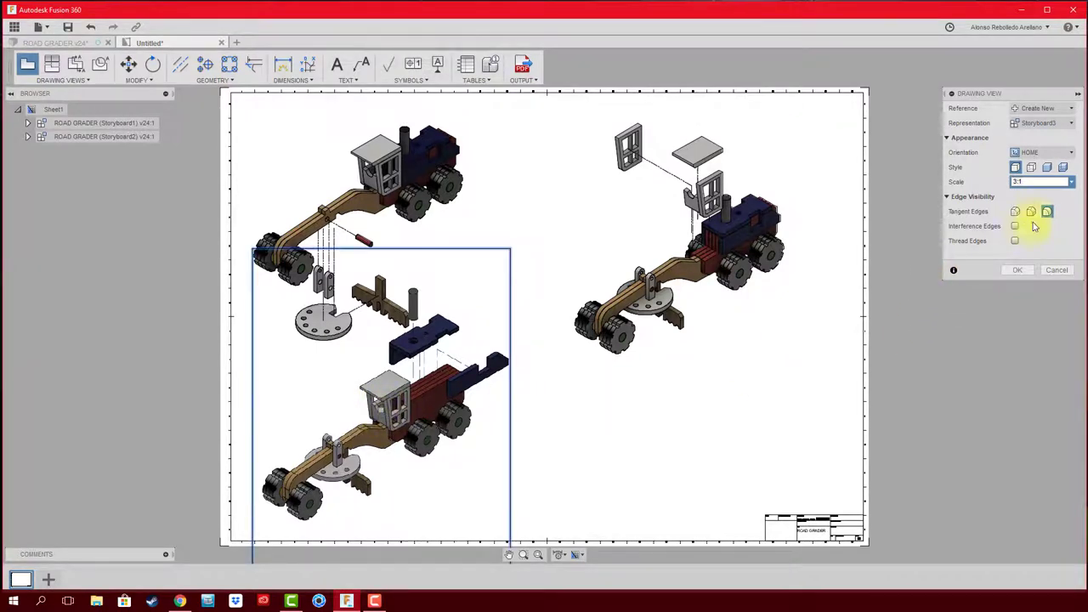
left_click(1046, 167)
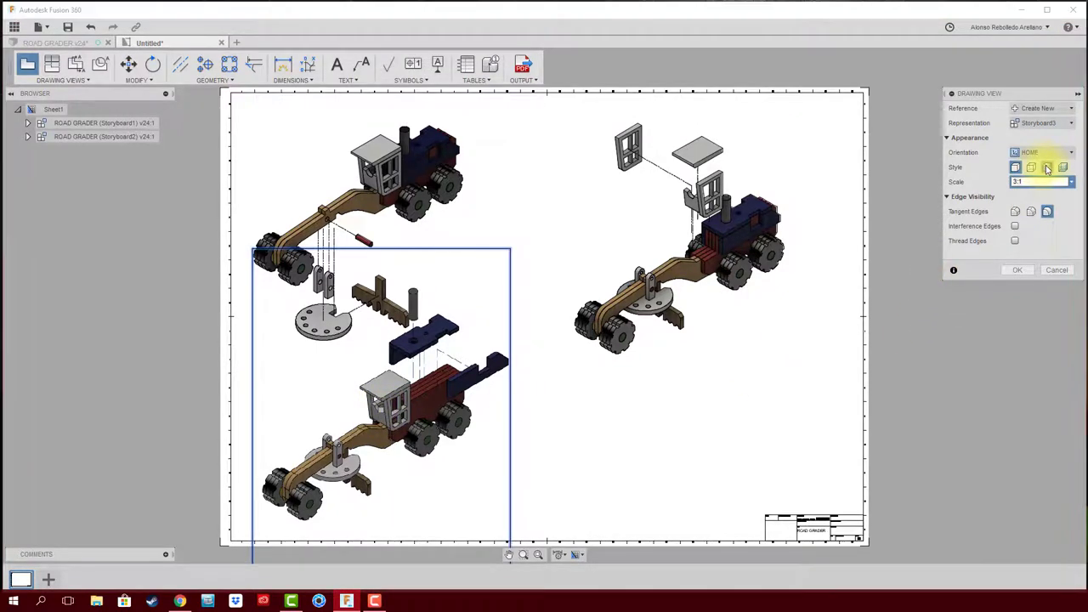
left_click(1015, 269)
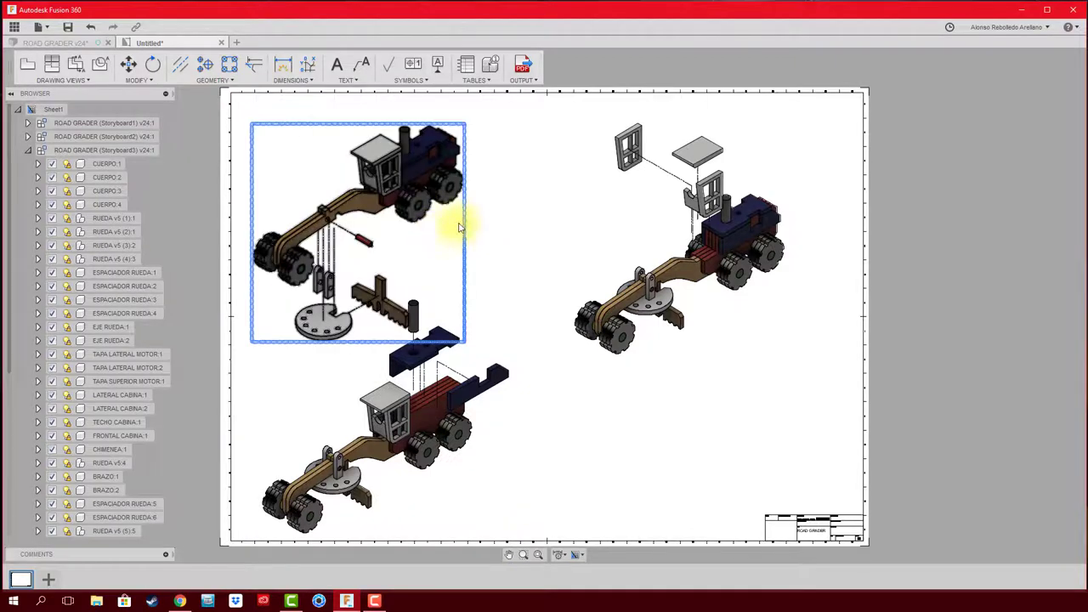
Nudge the top-left and top-right views upward and the lower-left view slightly right
left_click(464, 223)
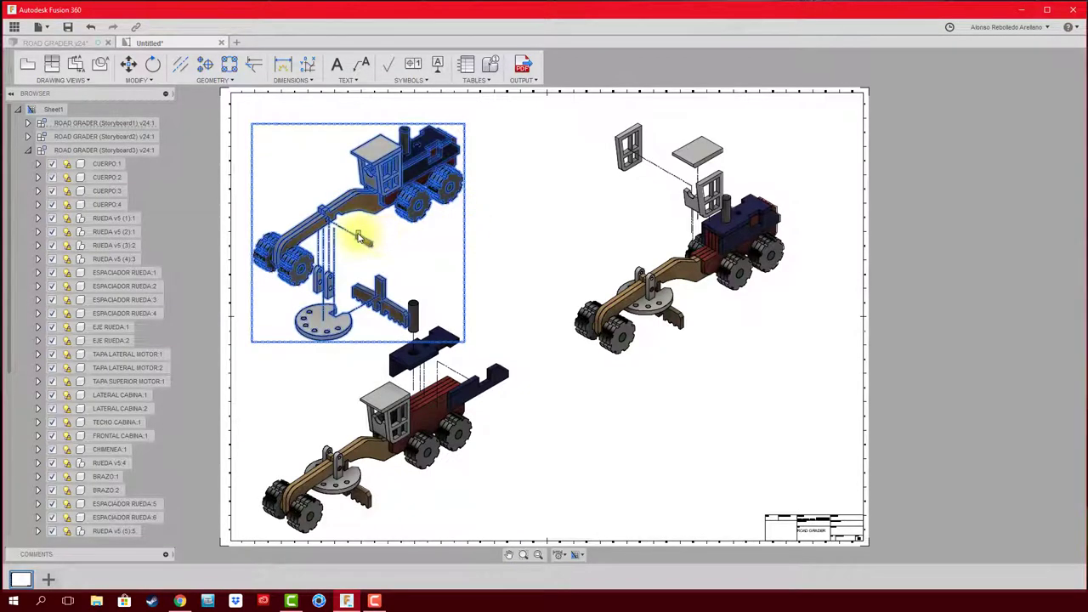
left_click_drag(360, 230, 363, 208)
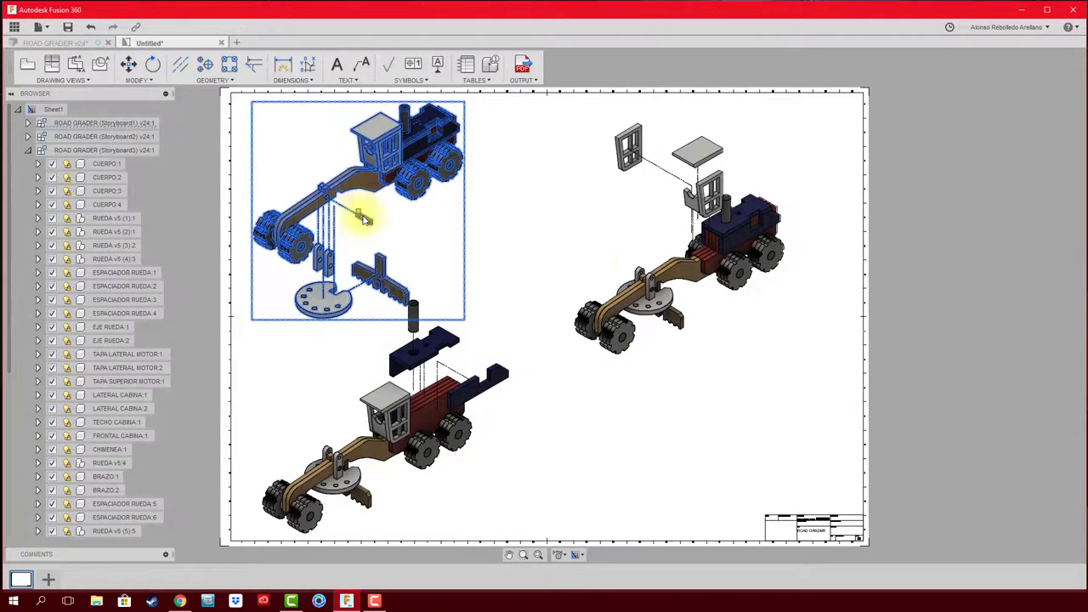
left_click(685, 310)
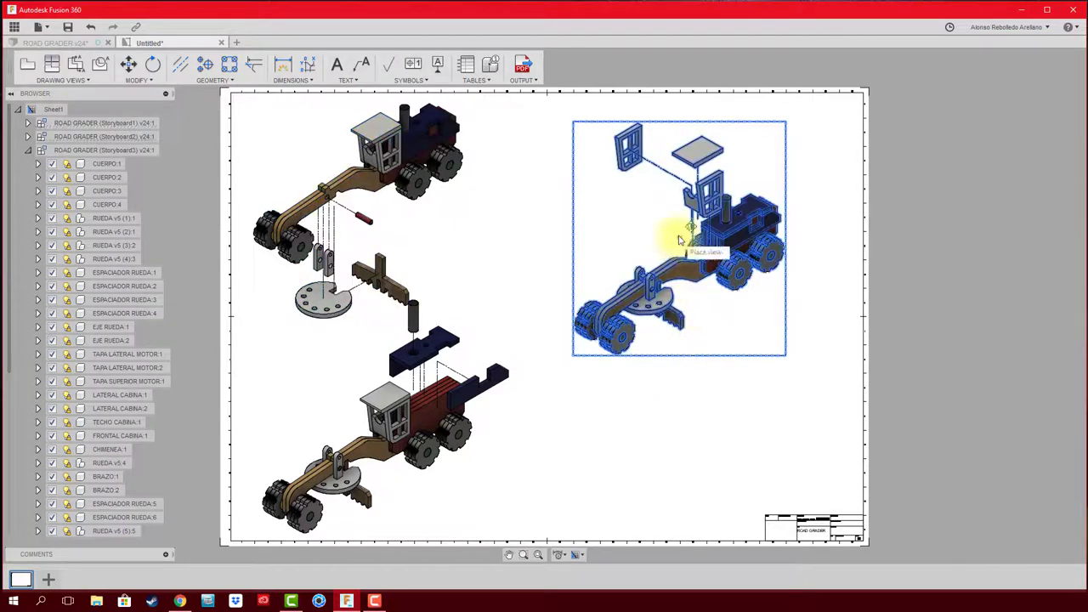
left_click_drag(679, 241, 678, 223)
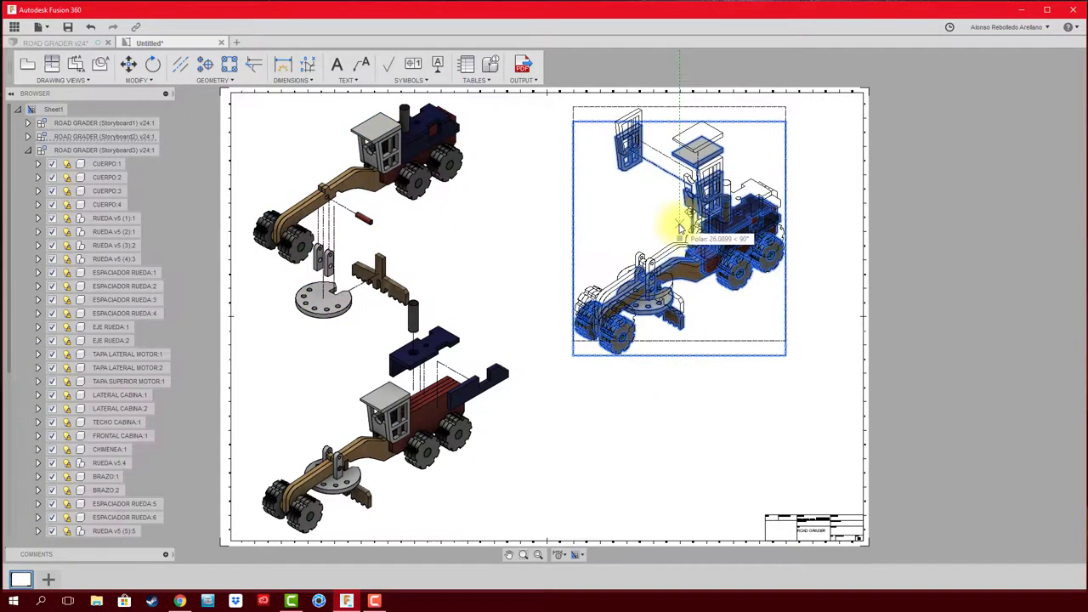
left_click(493, 467)
left_click_drag(394, 425, 403, 422)
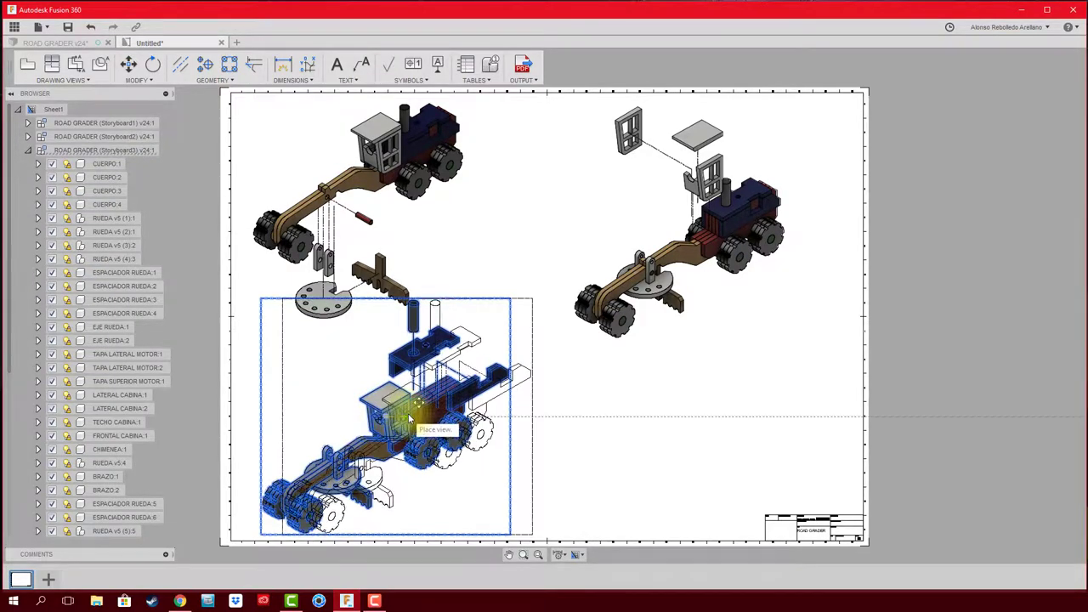
left_click_drag(403, 423, 410, 417)
left_click(623, 453)
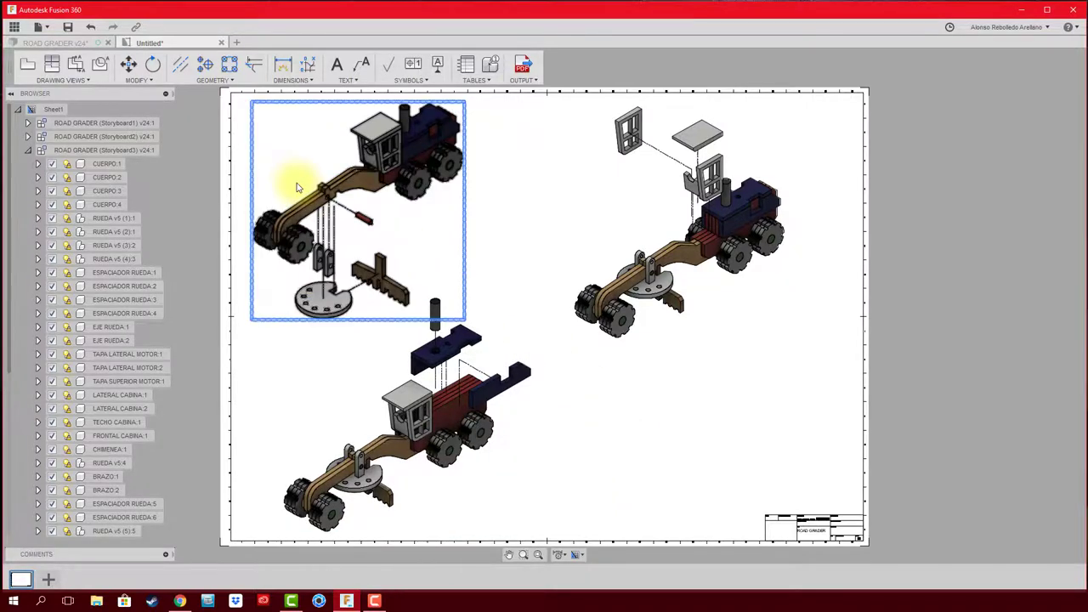
Place a shaded 3:1 Storyboard4 wheel-explosion view at the sheet's lower right
left_click(28, 66)
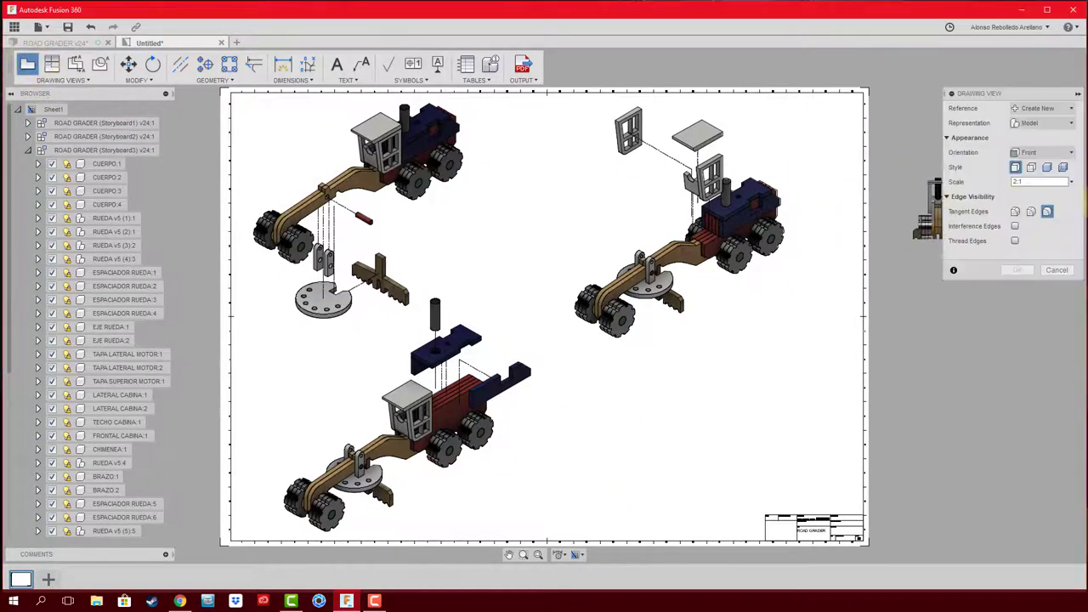
left_click(1064, 124)
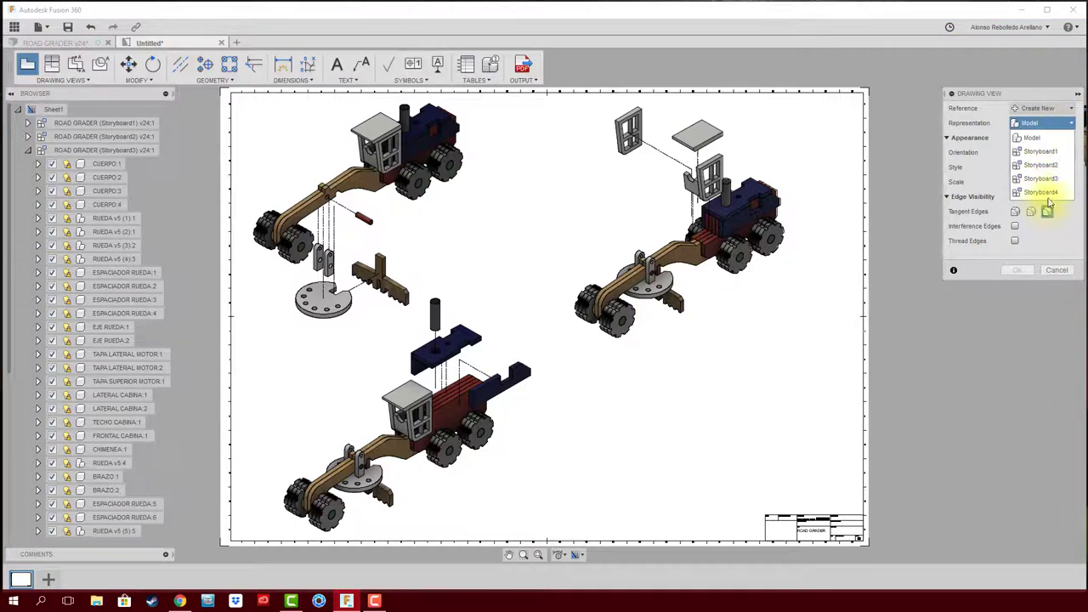
left_click(1058, 194)
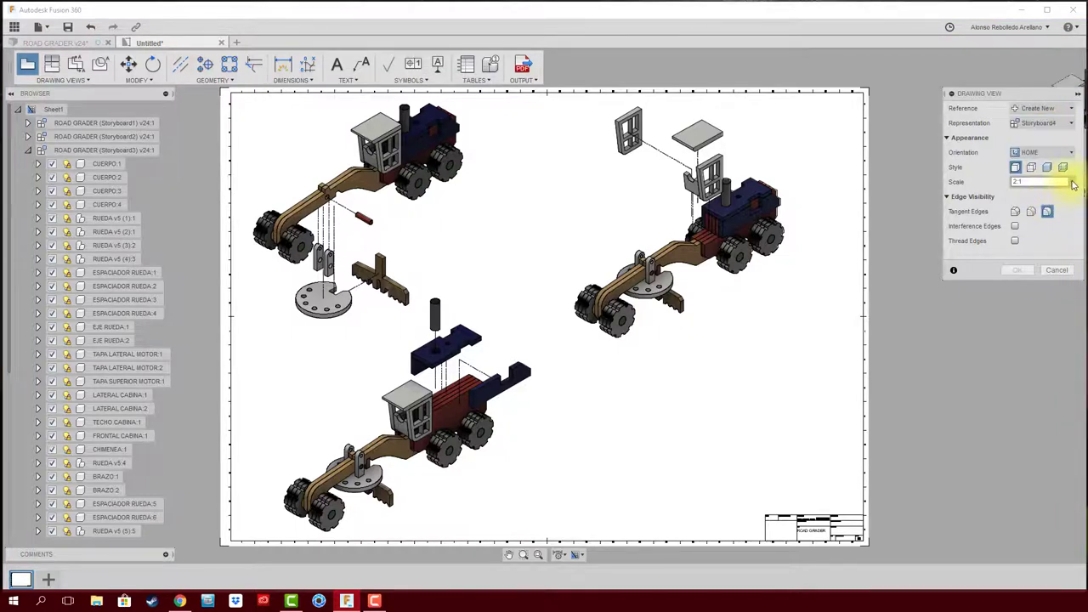
left_click(1071, 183)
left_click(1038, 197)
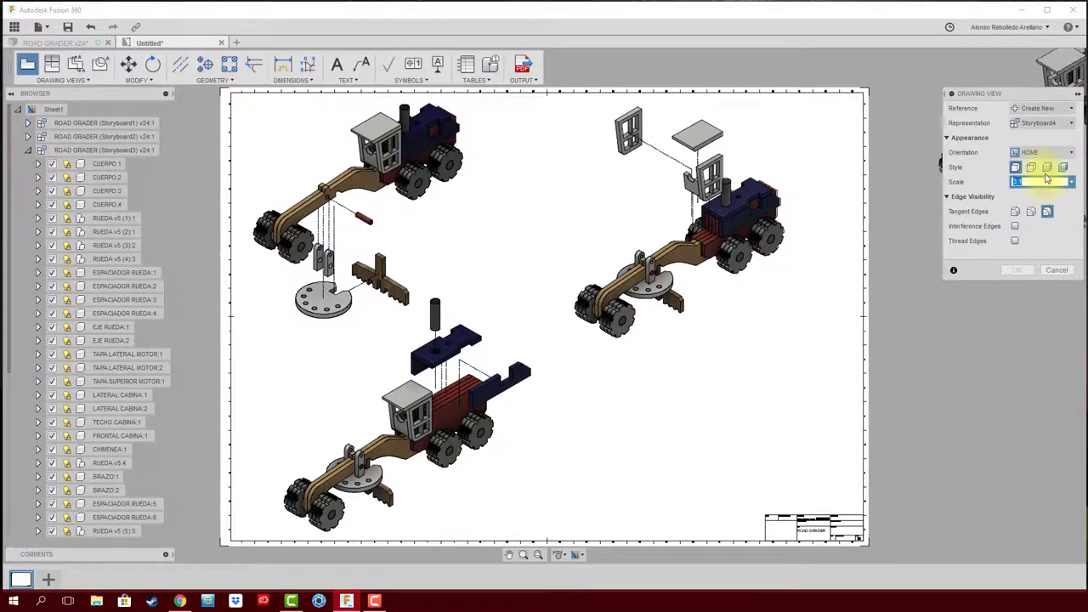
left_click(1046, 168)
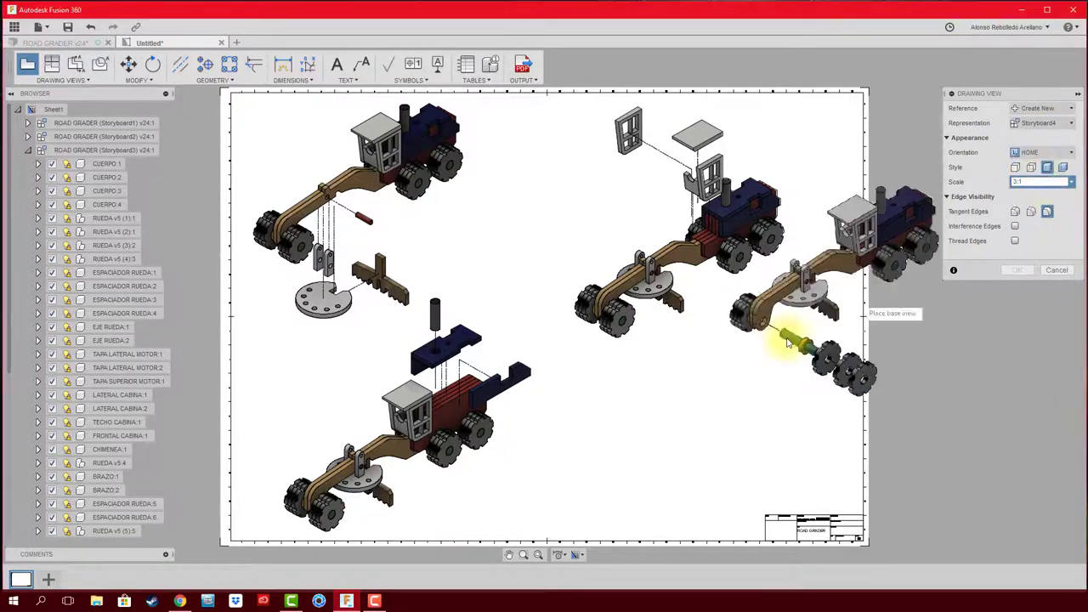
left_click(730, 414)
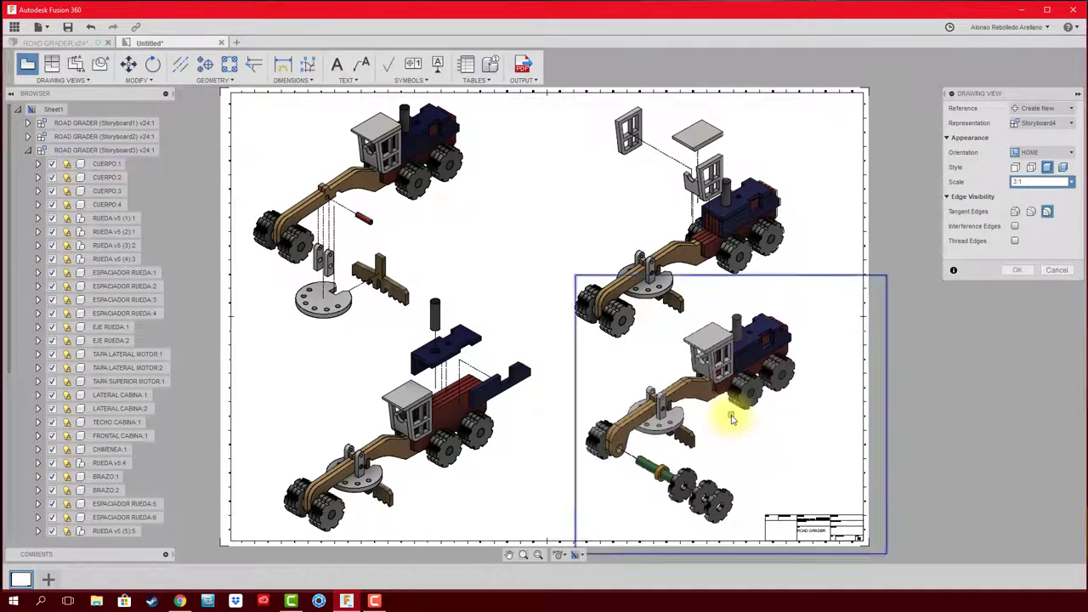
left_click(1014, 269)
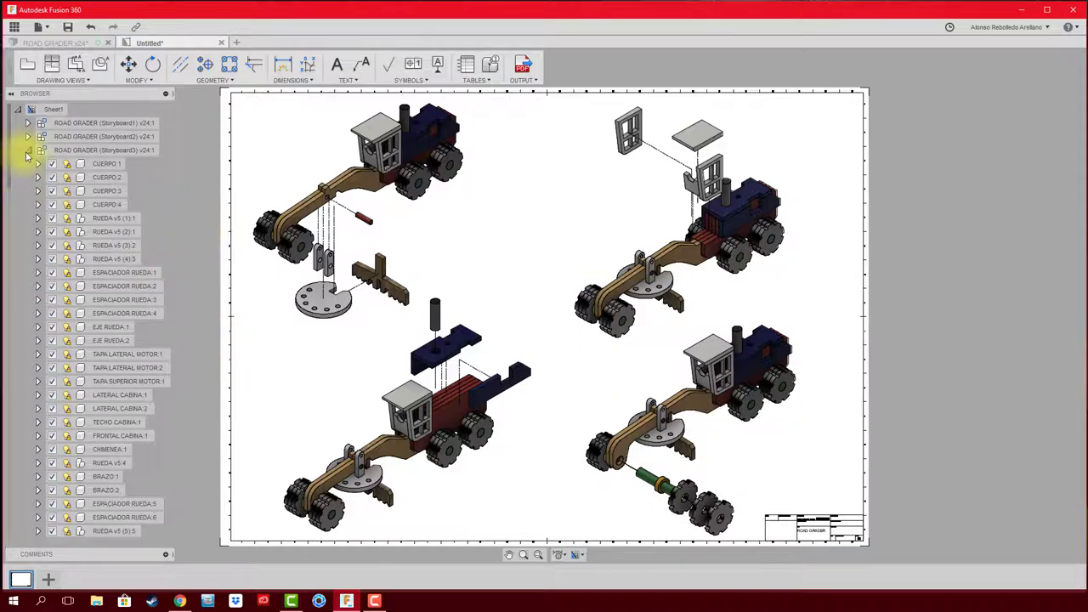
left_click(27, 153)
Shift the top-right view left and the bottom-right view up-left, clear of the title block
left_click(28, 164)
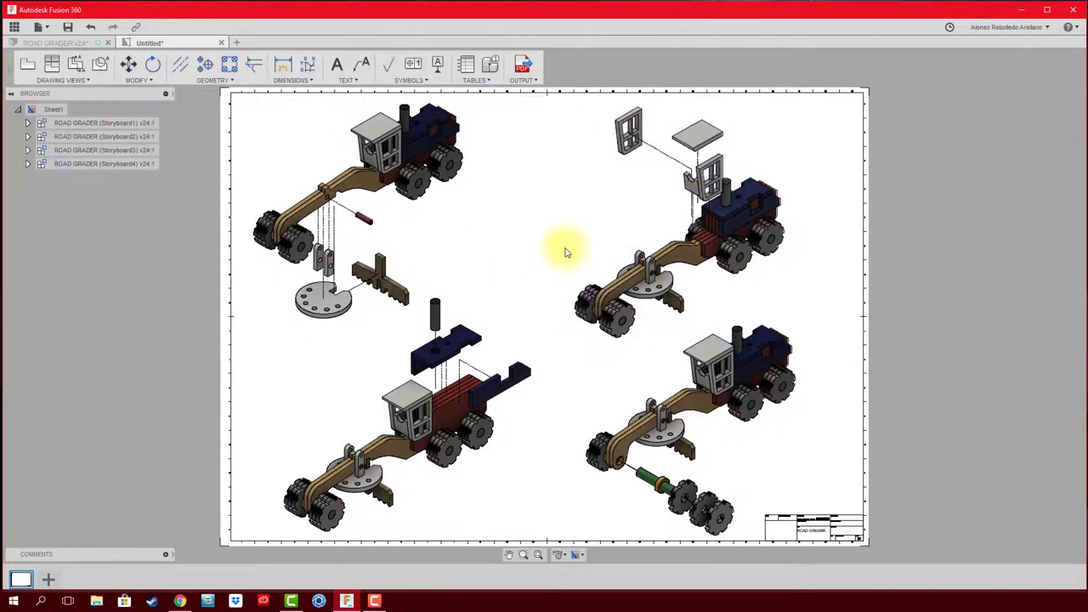
left_click(590, 241)
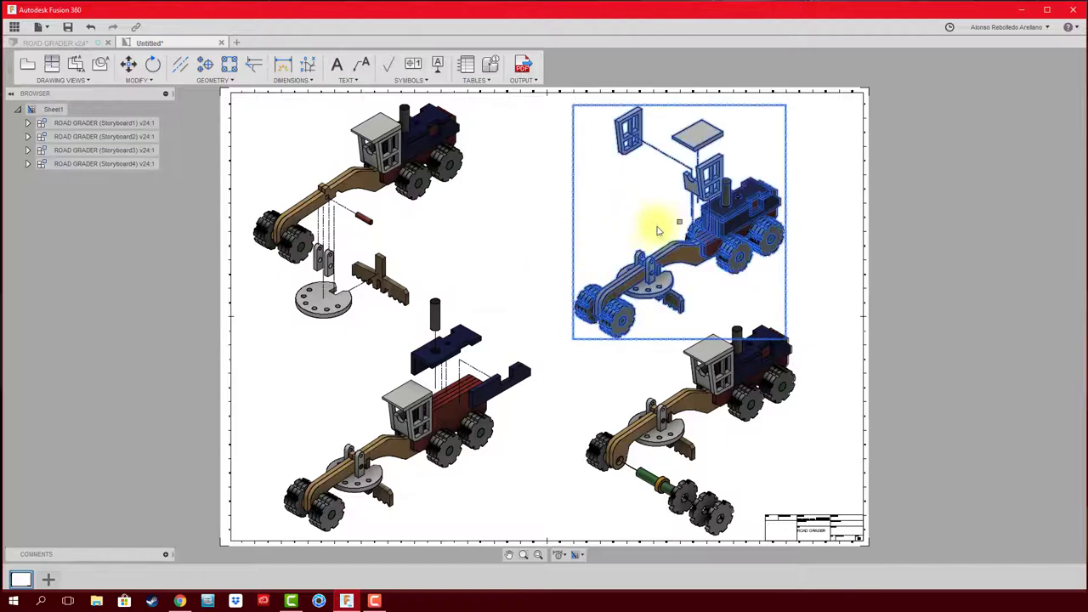
left_click_drag(680, 225, 669, 222)
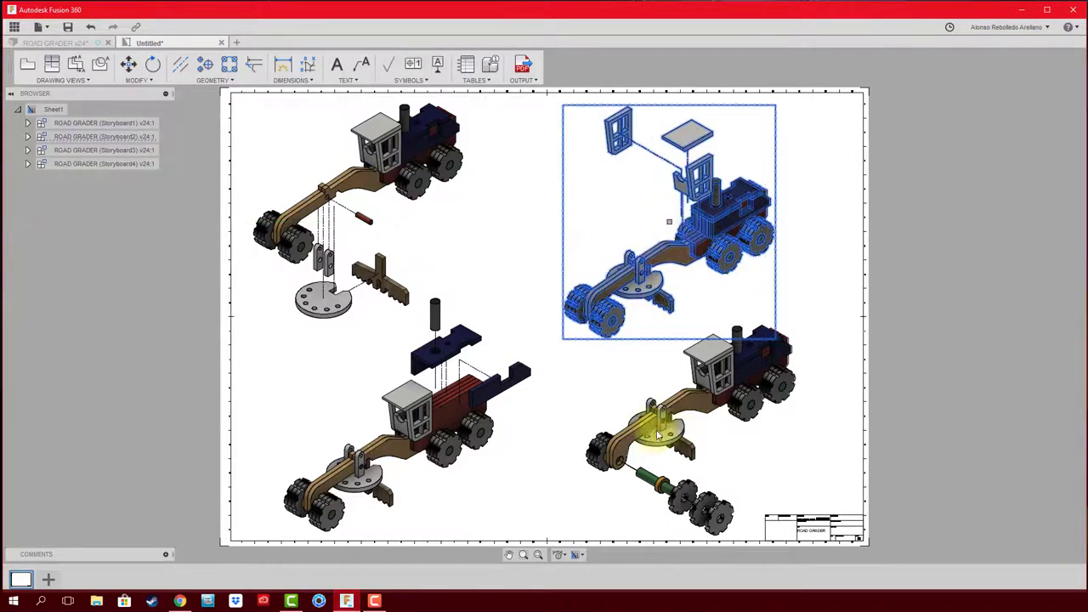
left_click(585, 522)
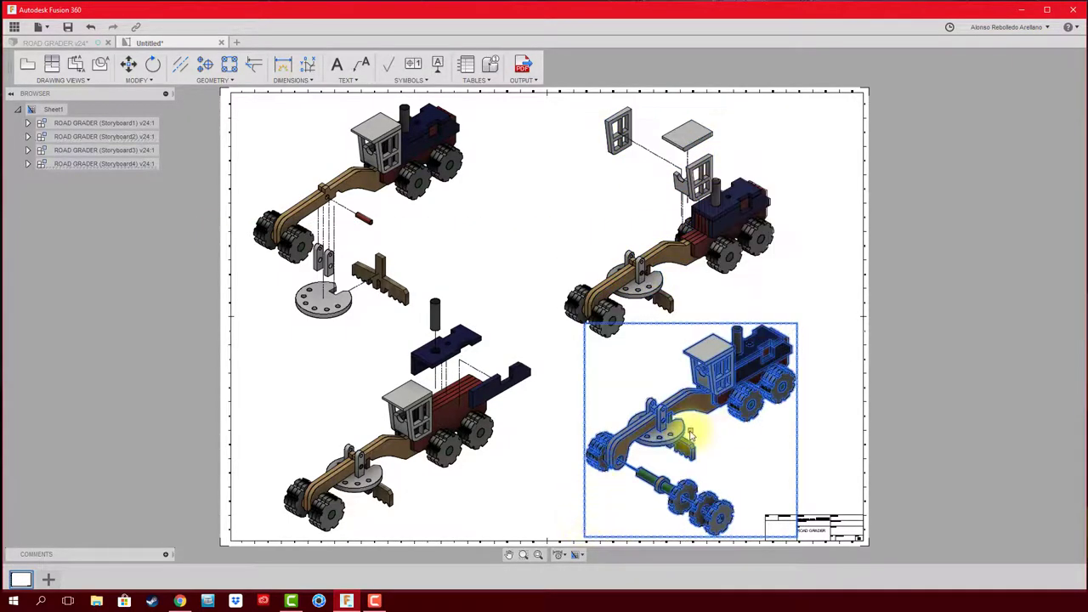
left_click_drag(687, 431, 651, 427)
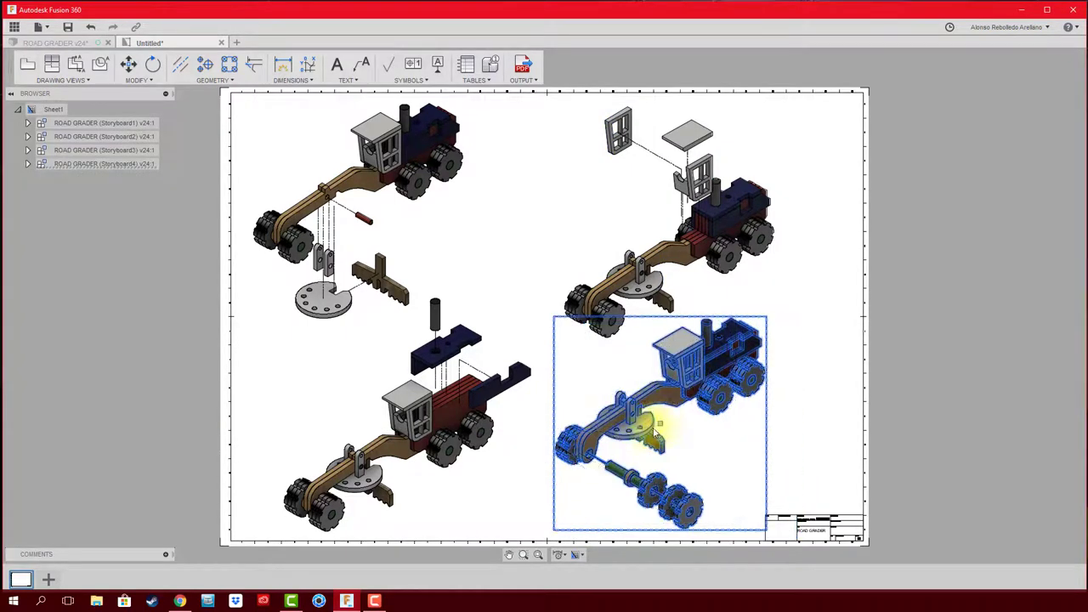
left_click(490, 504)
left_click(932, 396)
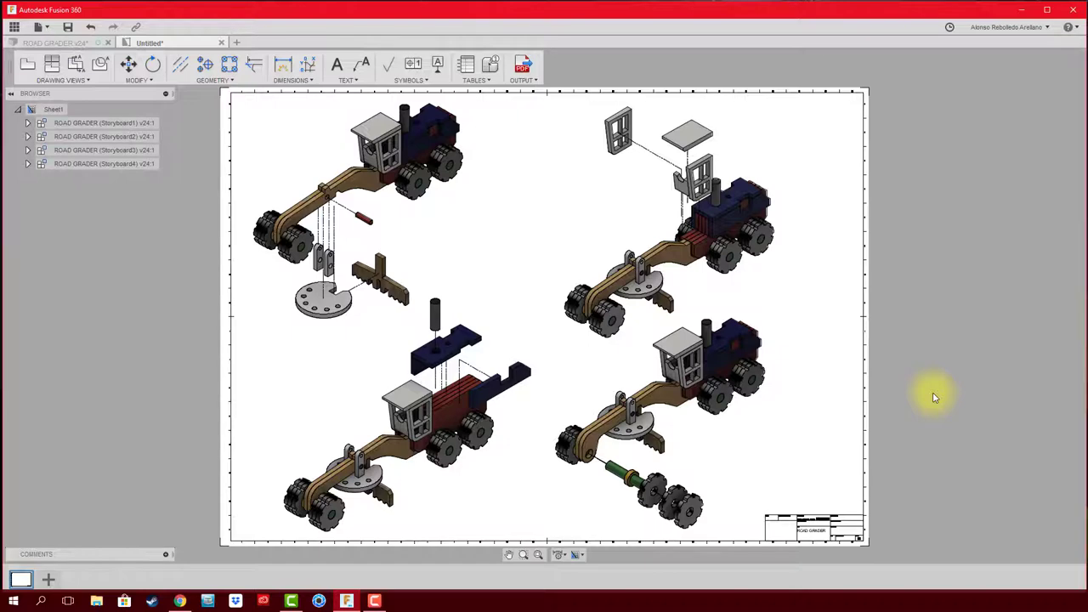
Insert a parts list from the top-right view, placed above the title block
left_click(467, 67)
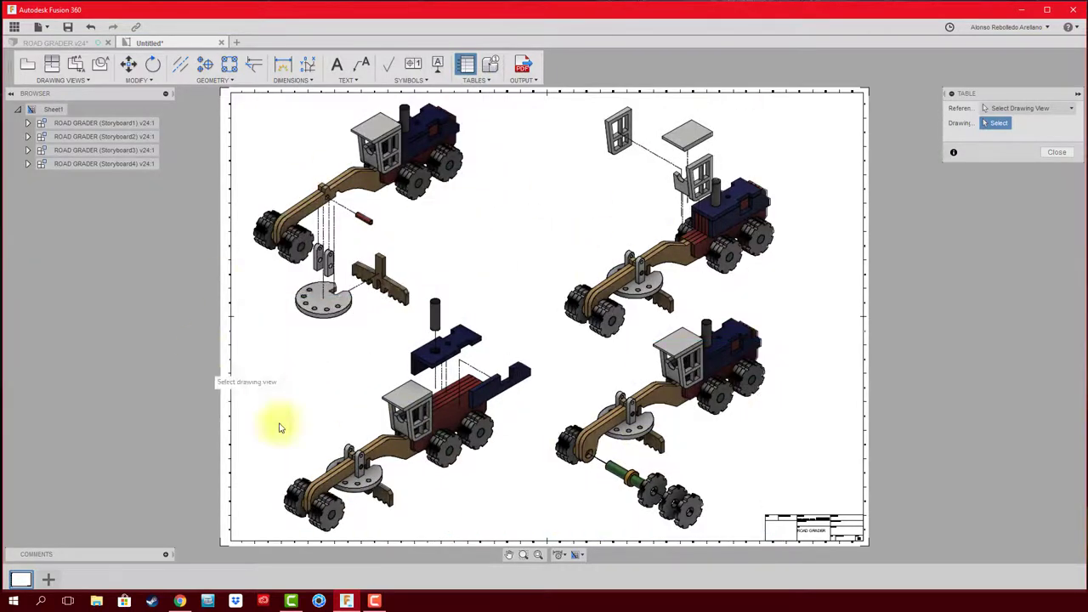
left_click(776, 278)
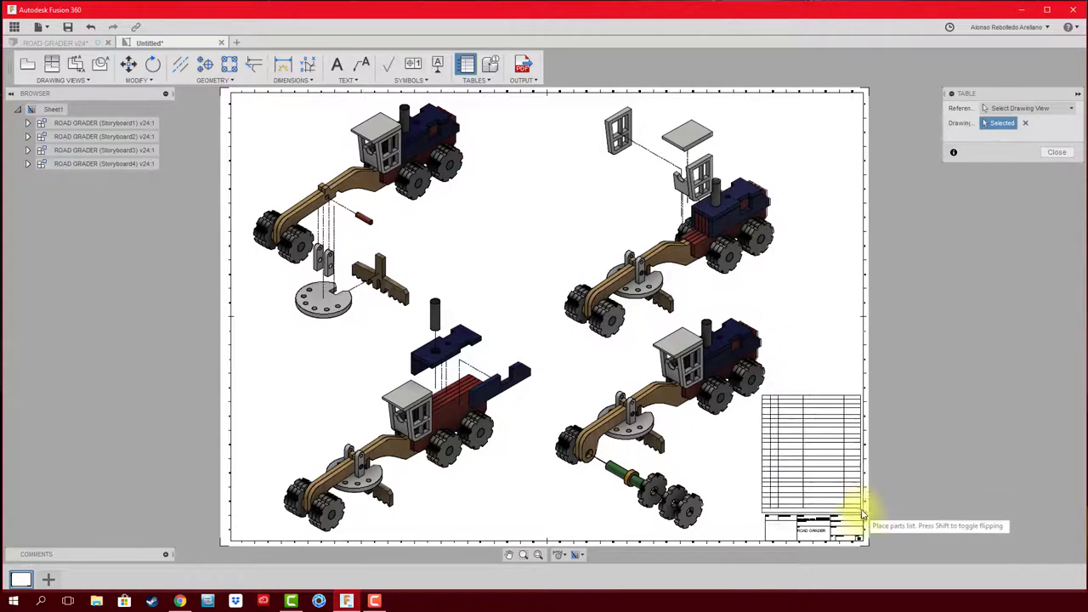
left_click(863, 91)
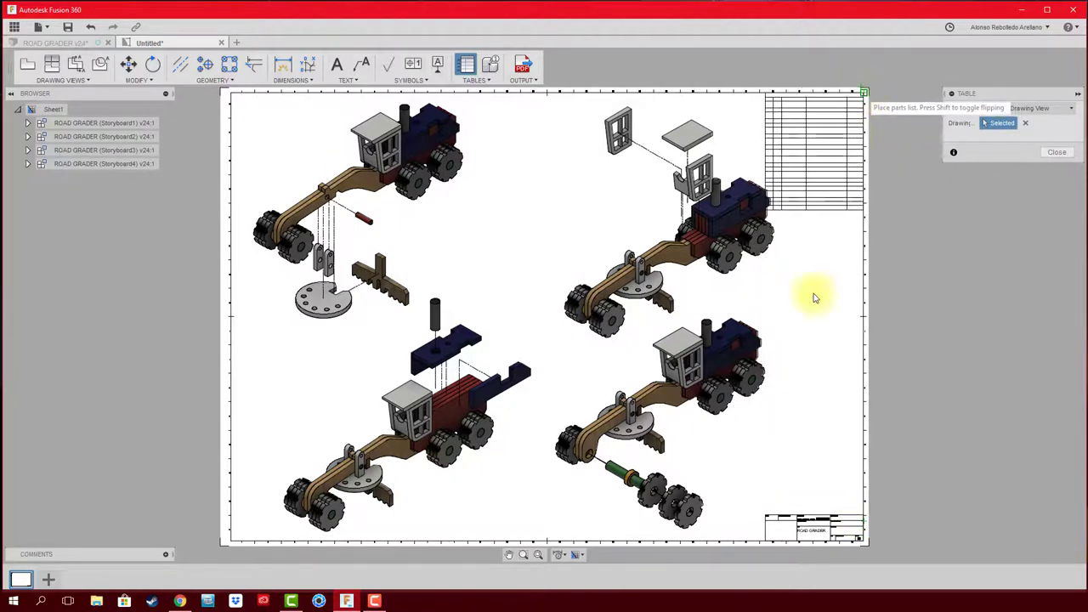
left_click(863, 516)
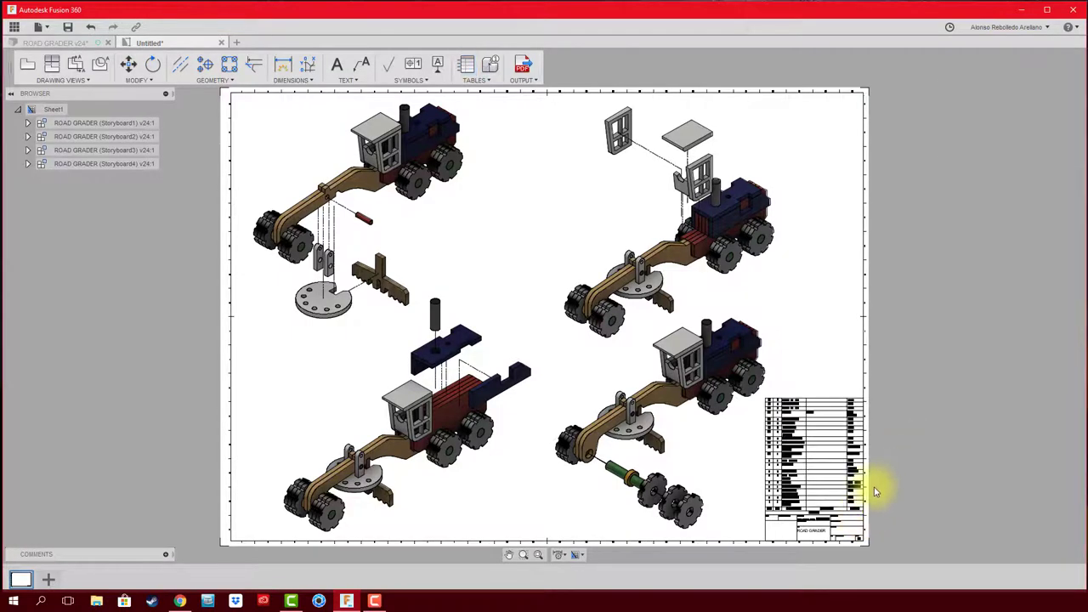
Zoom and pan to check the 21-item parts list against the ROAD GRADER title block
scroll(850, 497, "up", 3)
scroll(807, 501, "up", 3)
middle_click_drag(758, 425, 777, 377)
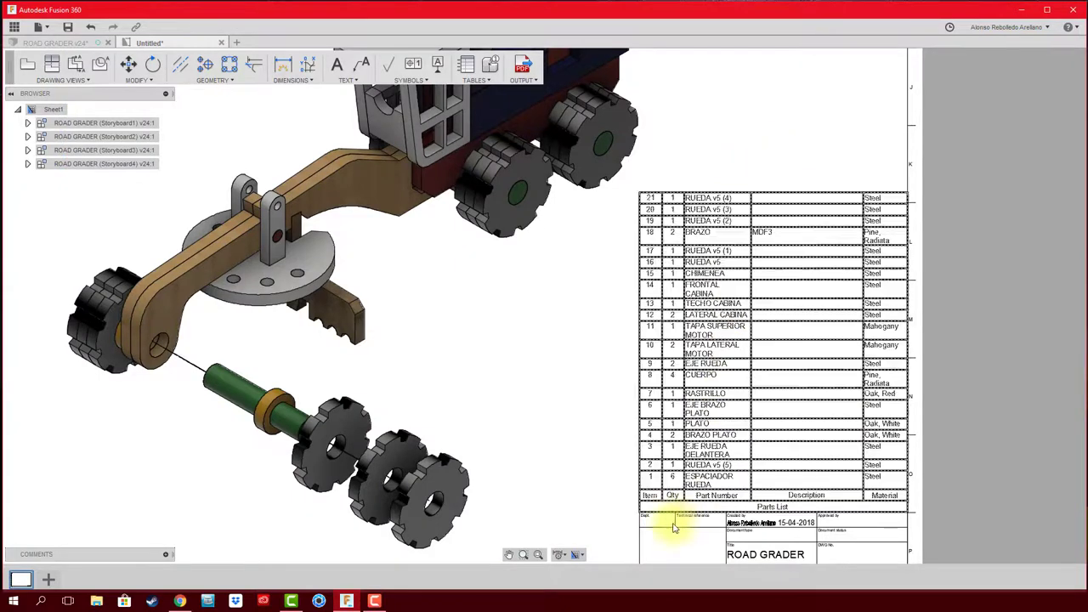
scroll(1049, 360, "down", 2)
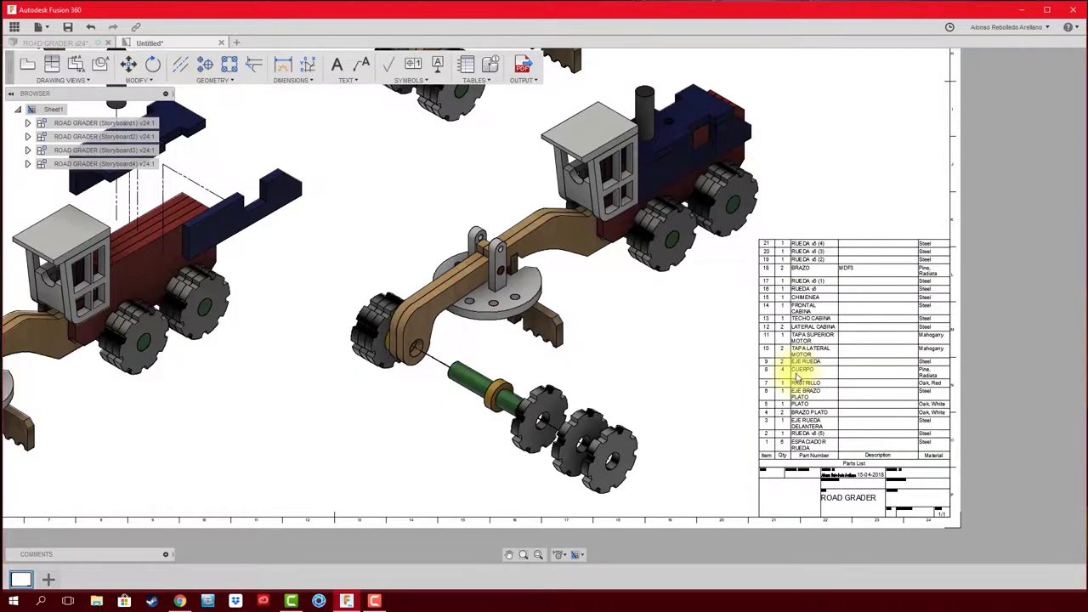
scroll(736, 406, "down", 2)
scroll(711, 408, "down", 1)
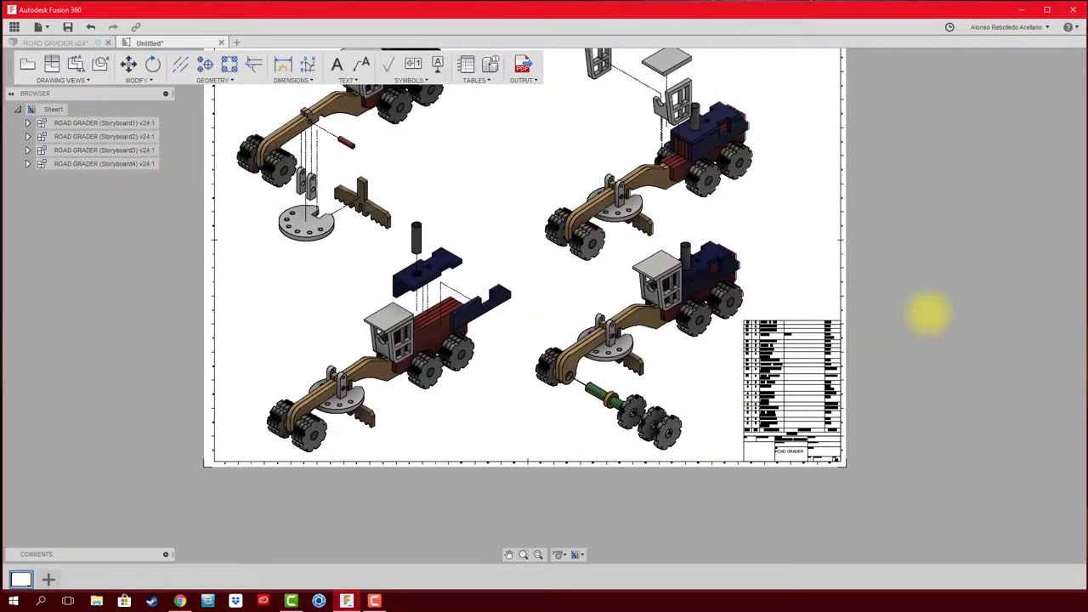
mouse_move(930, 311)
middle_mouse_down()
mouse_move(975, 437)
mouse_move(949, 415)
middle_mouse_up()
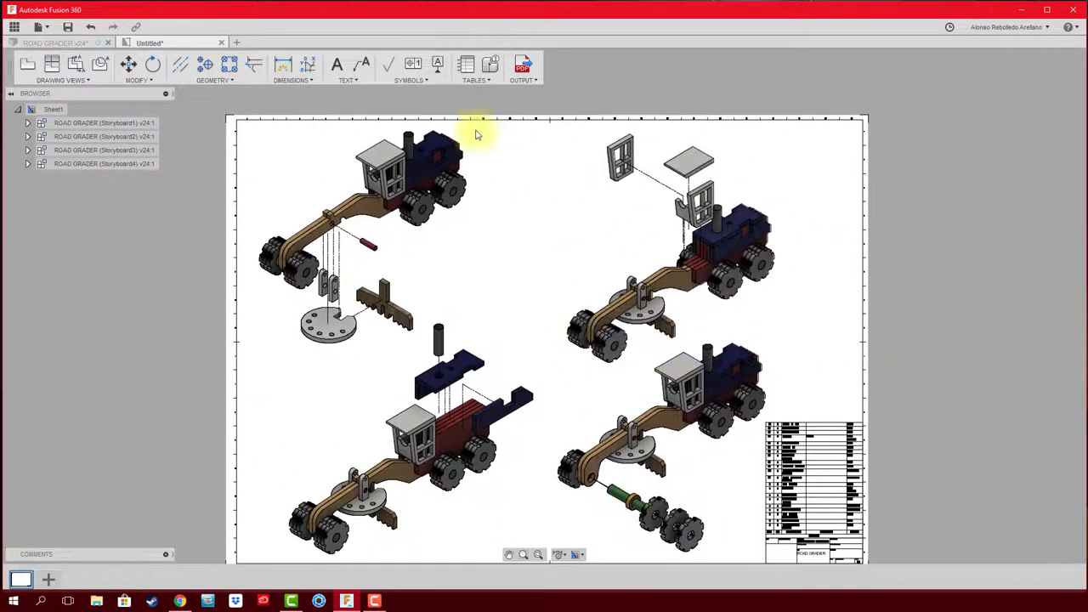
Start Parent-type balloons and place balloon 13 on the roof plate
left_click(482, 81)
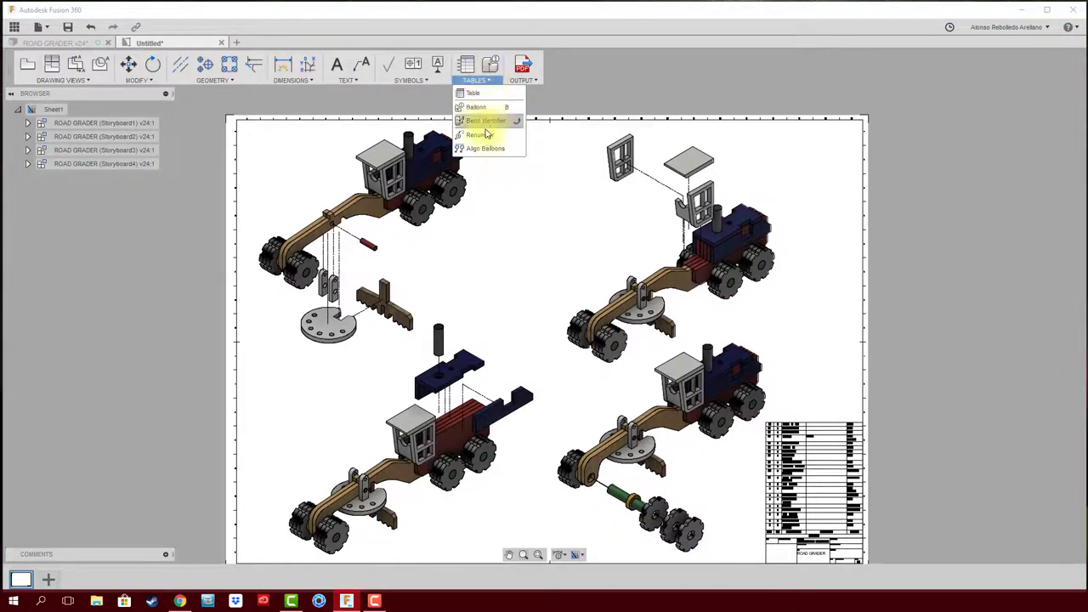
left_click(485, 111)
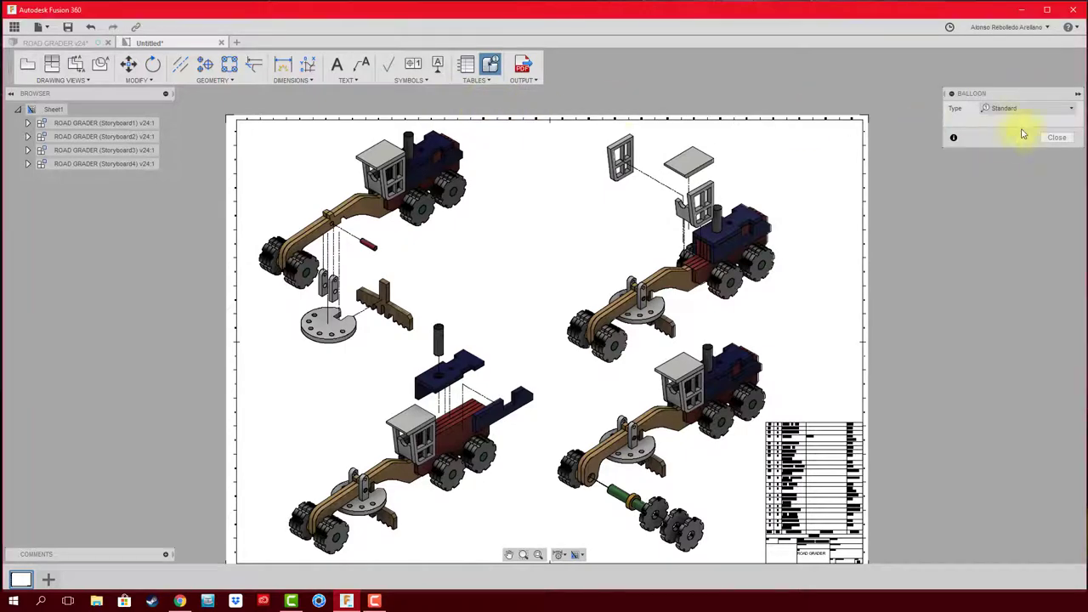
left_click(1031, 111)
left_click(996, 138)
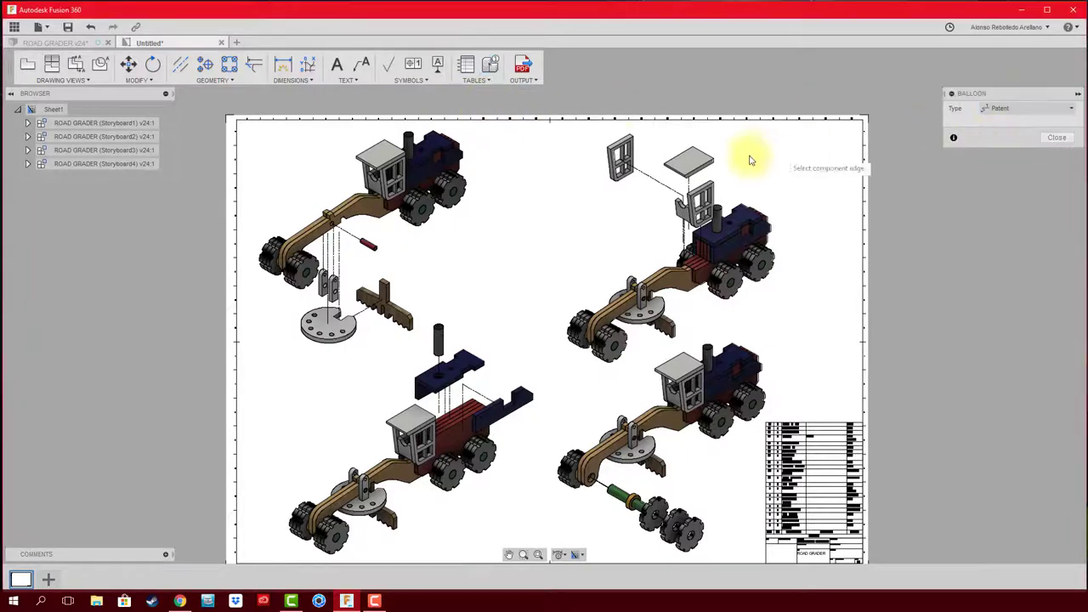
scroll(745, 162, "up", 2)
scroll(731, 165, "up", 3)
left_click(695, 165)
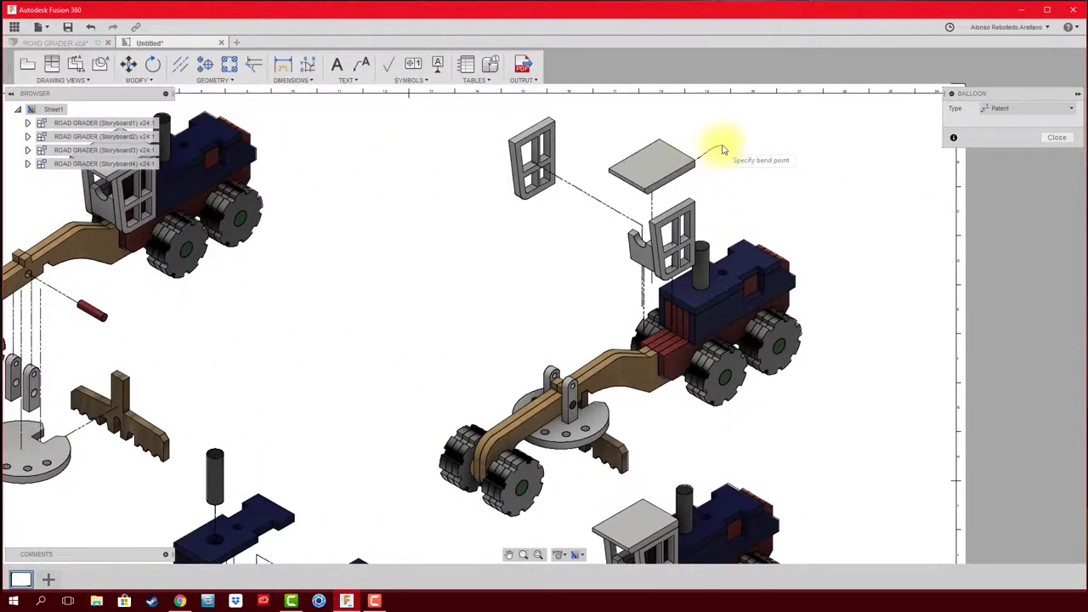
left_click(721, 147)
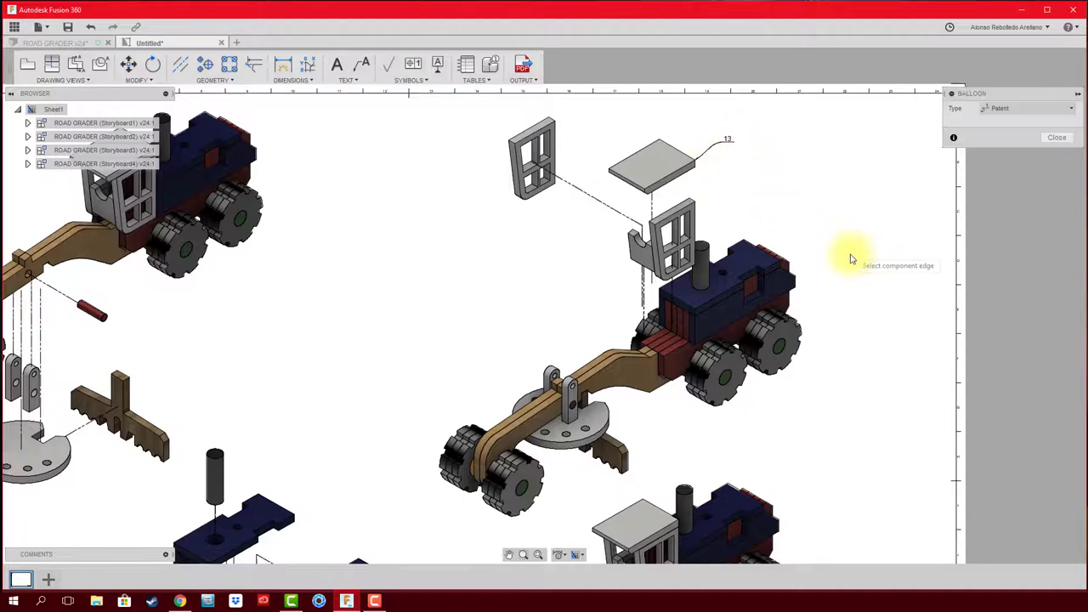
Add balloons 12, 14 and 12 to the window, cab bracket and window frame
mouse_move(540, 250)
middle_mouse_down()
mouse_move(667, 234)
mouse_move(578, 267)
middle_mouse_up()
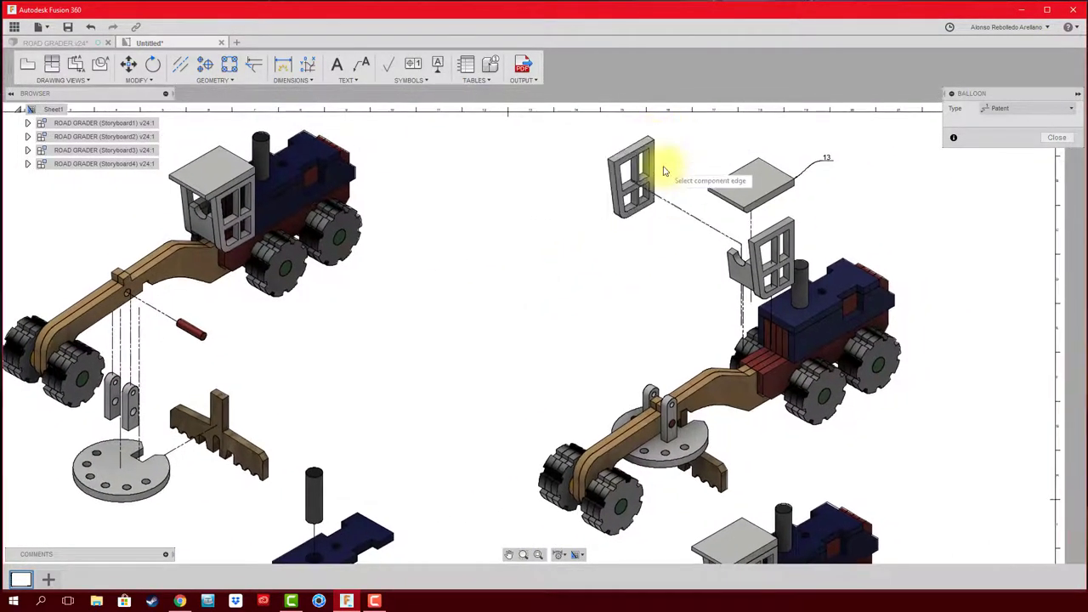
left_click(655, 175)
left_click(678, 156)
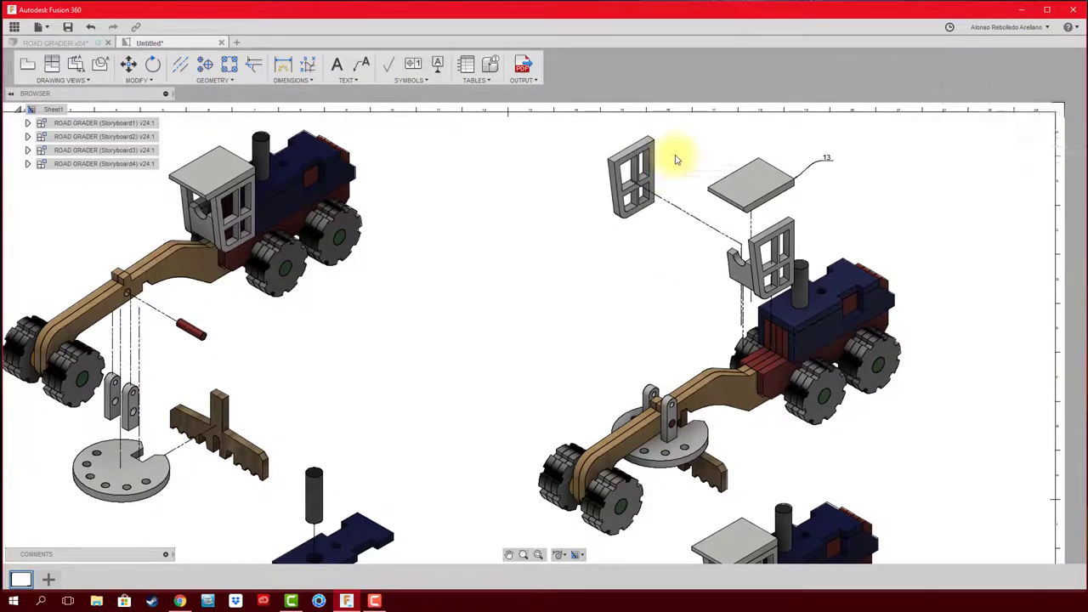
left_click(732, 282)
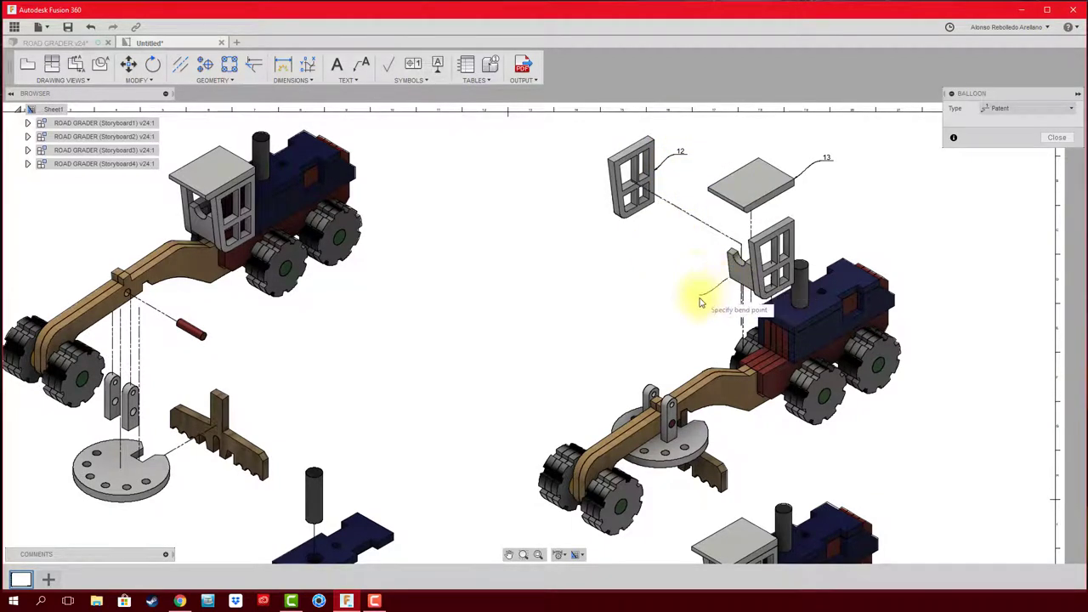
left_click(699, 299)
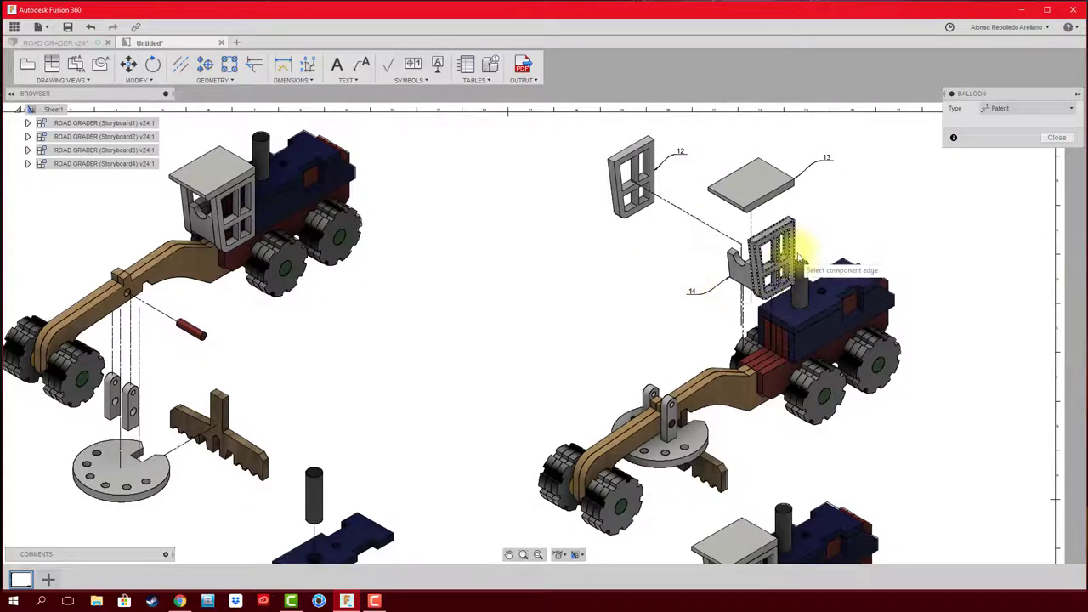
left_click(829, 204)
left_click(1056, 137)
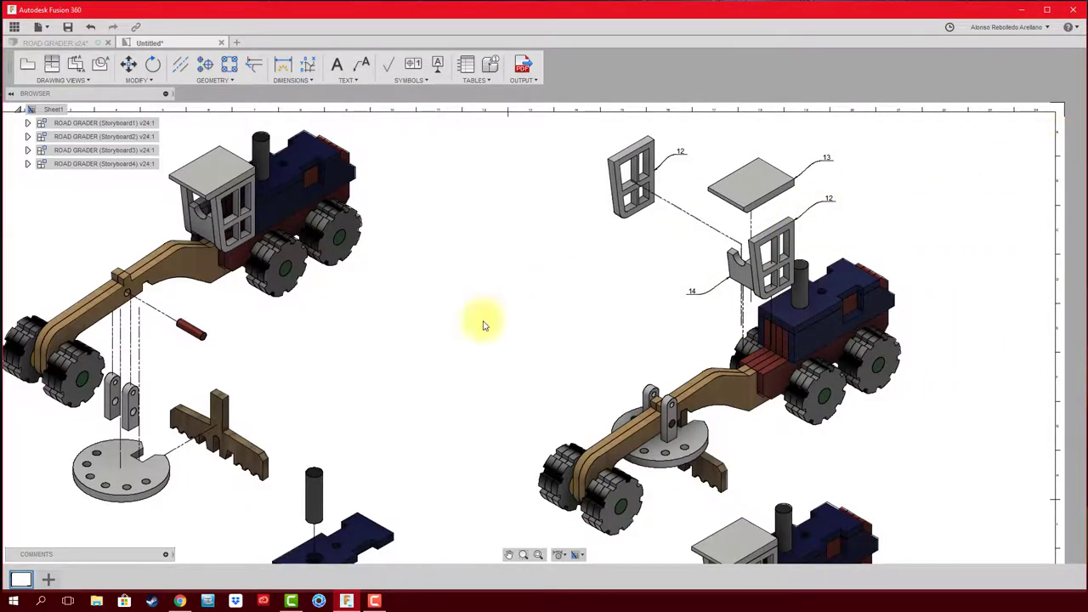
Add balloons 7, 6, 5 and 4 to the blade assembly in the upper-left view
middle_click_drag(514, 314, 696, 248)
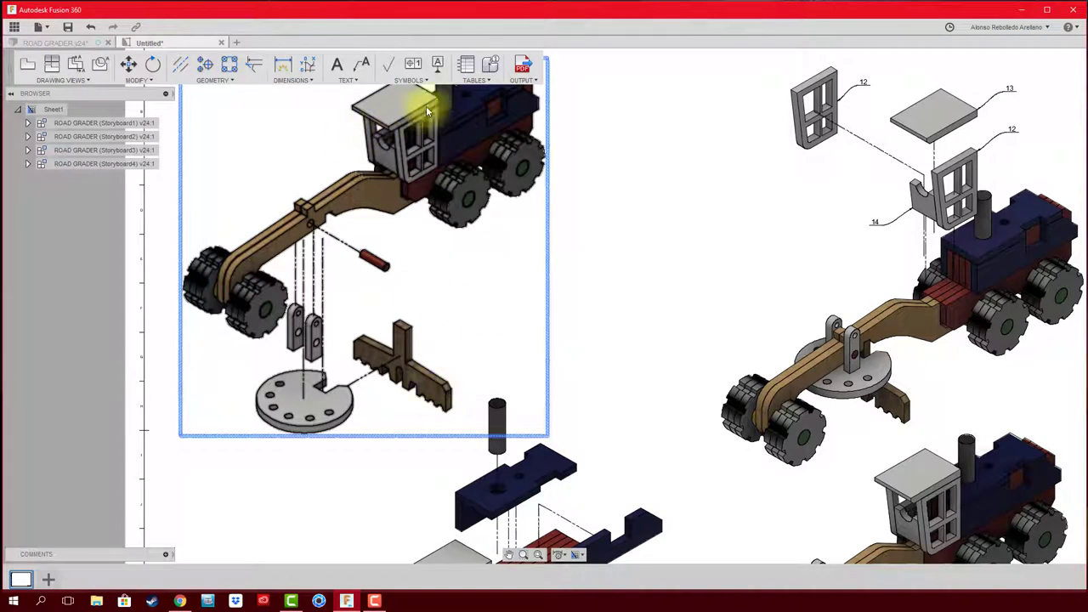
left_click(490, 67)
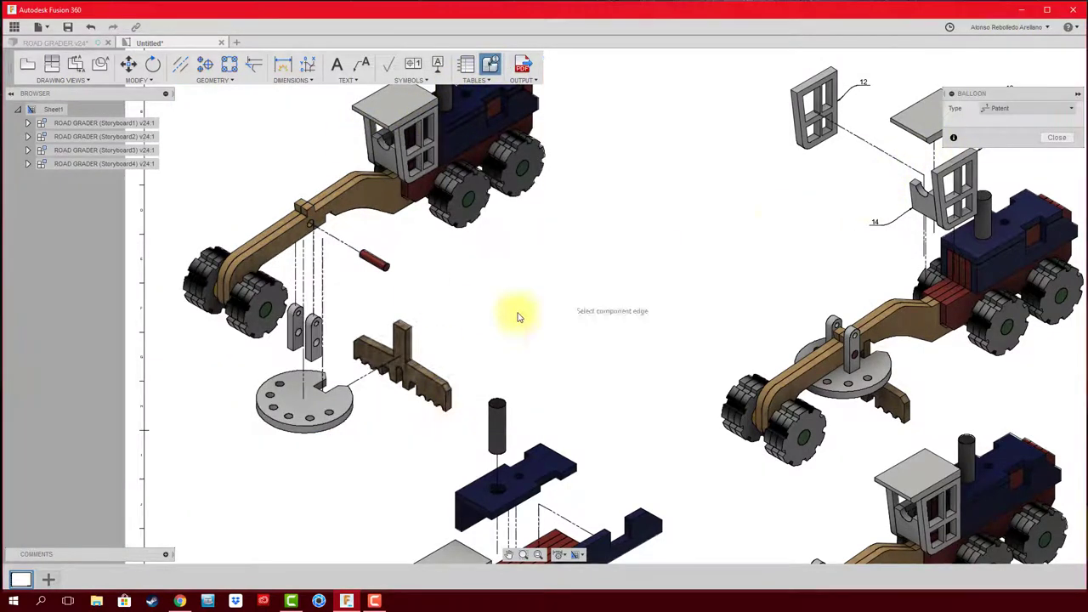
left_click(446, 385)
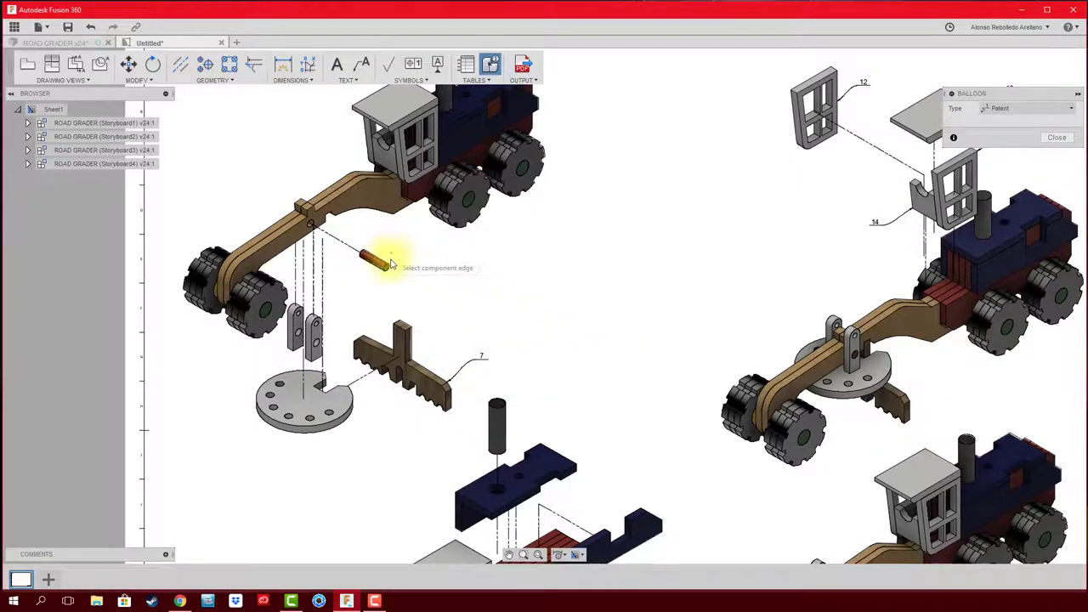
left_click(410, 285)
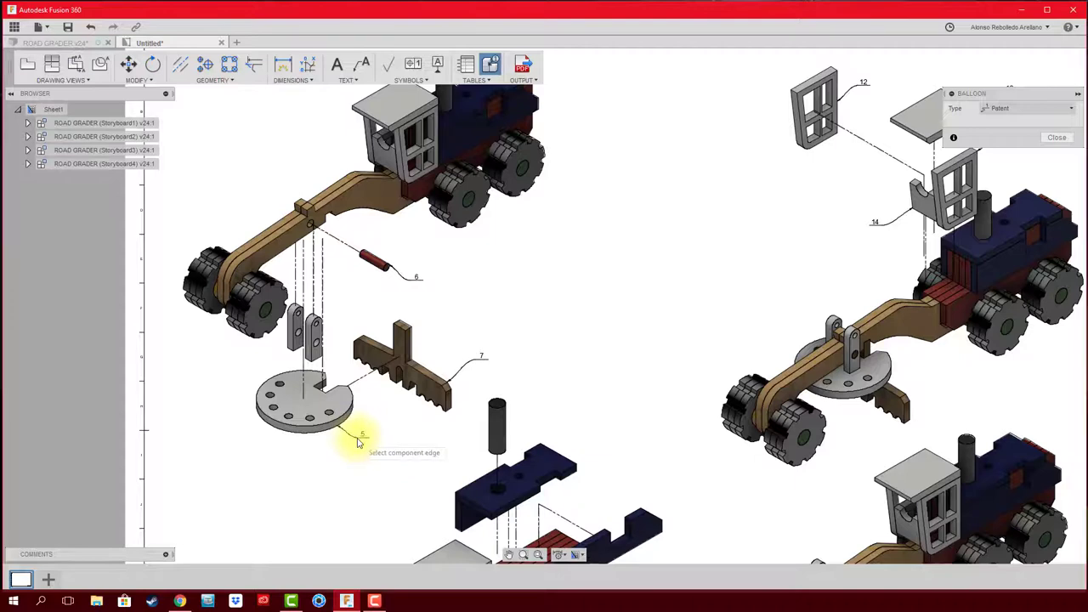
left_click(358, 441)
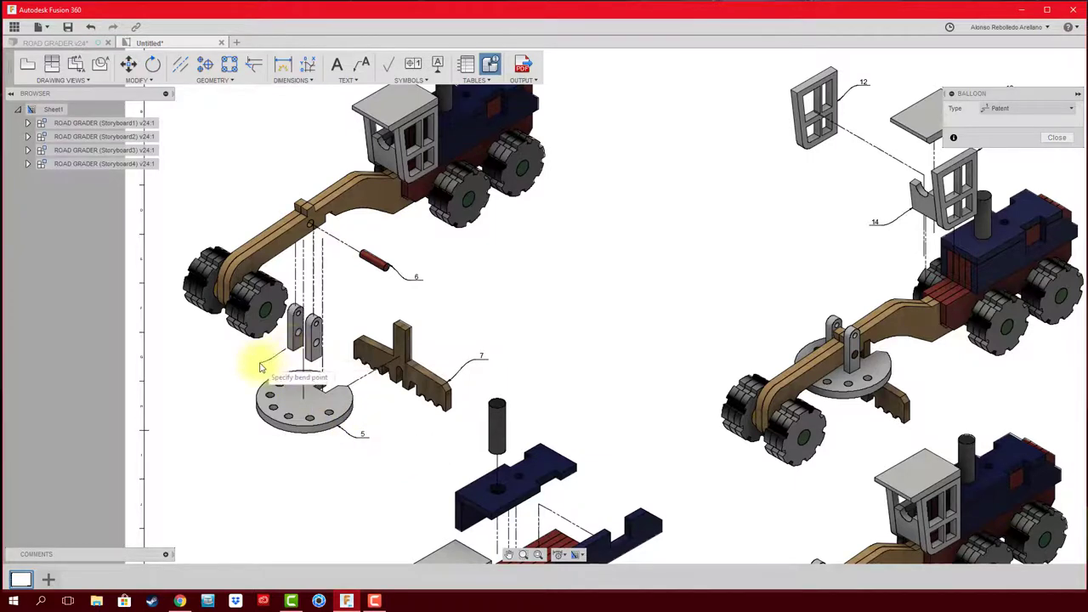
left_click(260, 366)
scroll(289, 336, "up", 2)
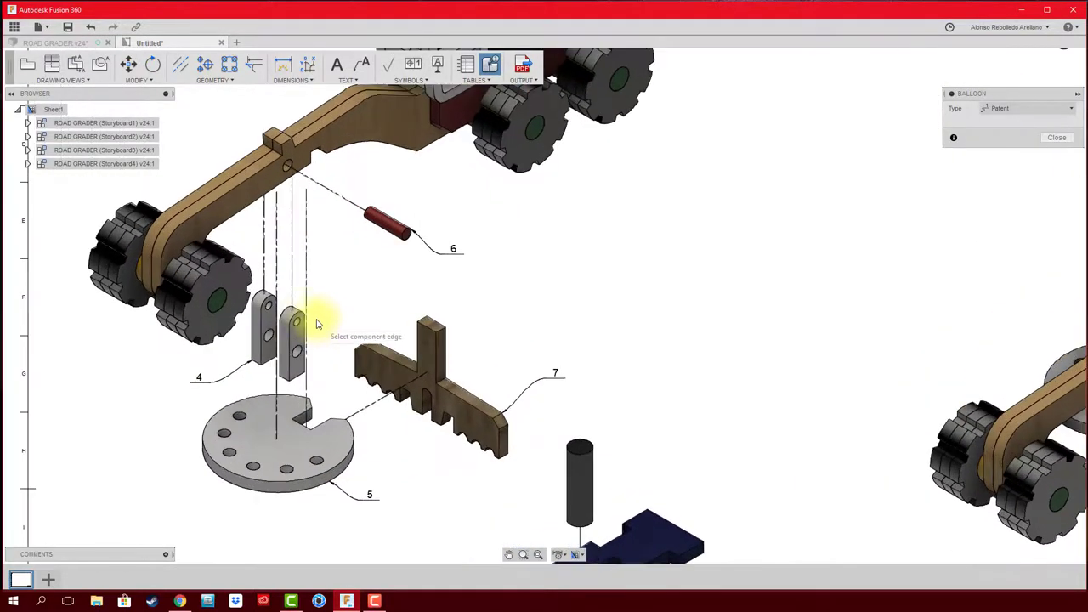
scroll(388, 272, "down", 2)
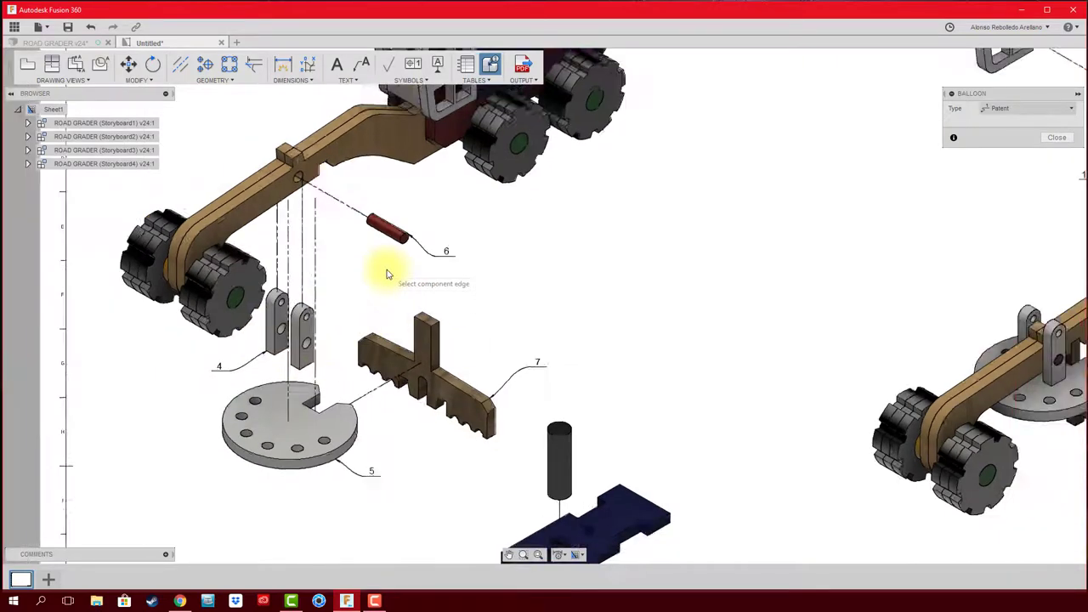
scroll(432, 289, "down", 3)
middle_click_drag(529, 231, 461, 255)
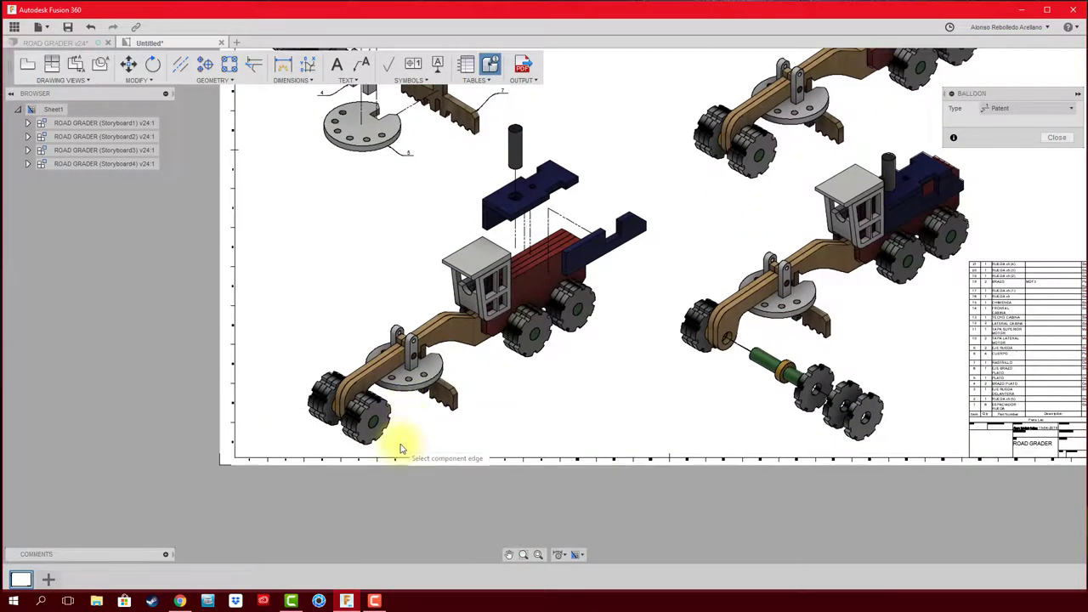
Label the outer wheel in the lower-right exploded view with balloon 16
scroll(400, 437, "up", 3)
scroll(407, 442, "up", 2)
scroll(607, 367, "down", 3)
middle_click_drag(607, 367, 476, 359)
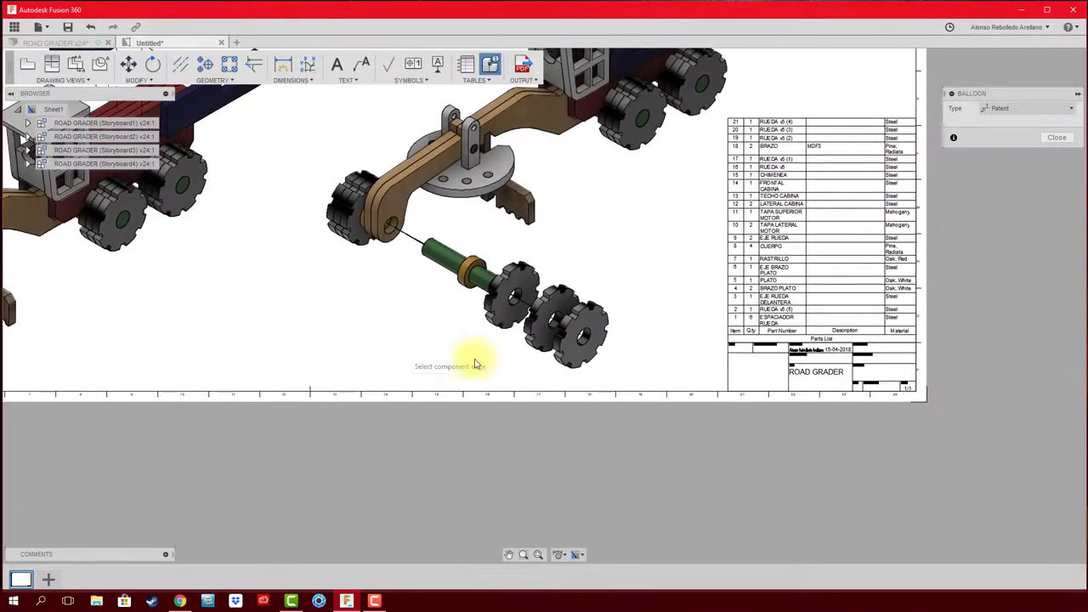
scroll(632, 363, "up", 2)
left_click(608, 343)
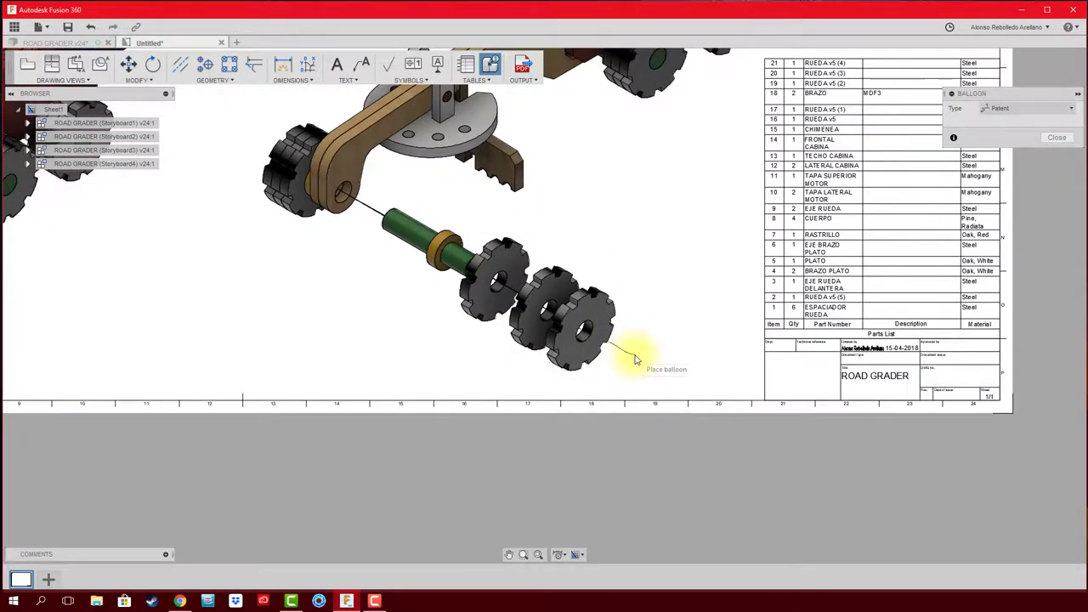
left_click(635, 359)
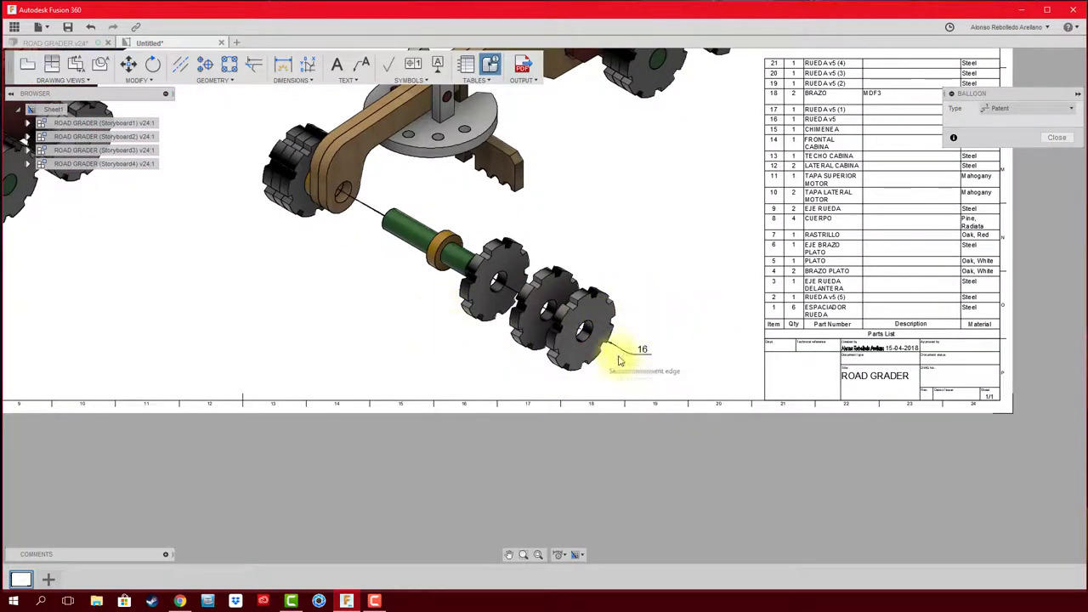
Add balloons 1 and 3 to the yellow spacer ring and green axle
middle_click_drag(722, 348, 700, 379)
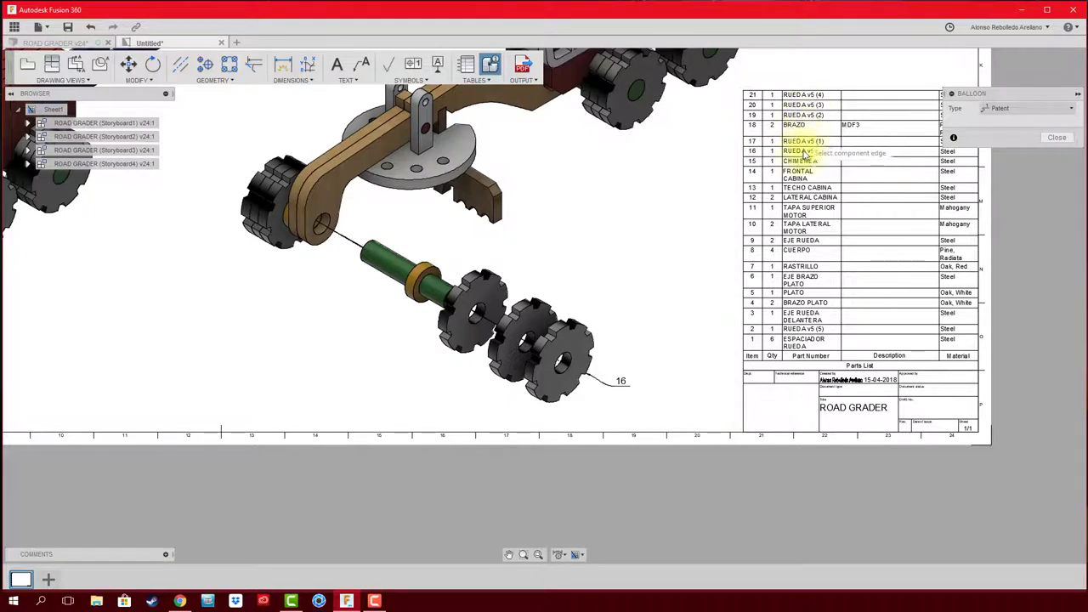
left_click(408, 304)
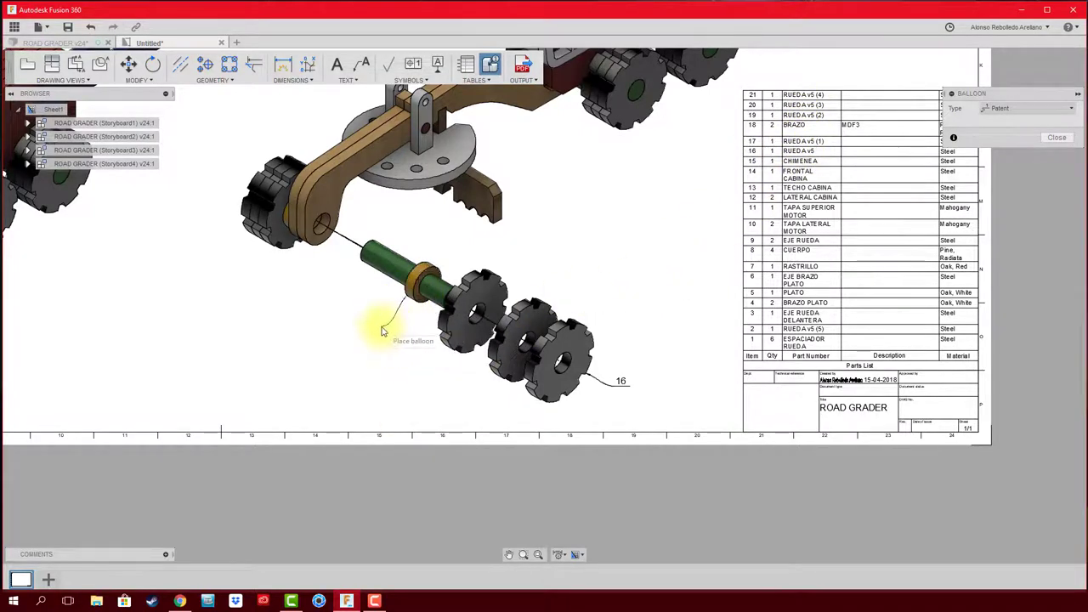
left_click(390, 243)
left_click(413, 231)
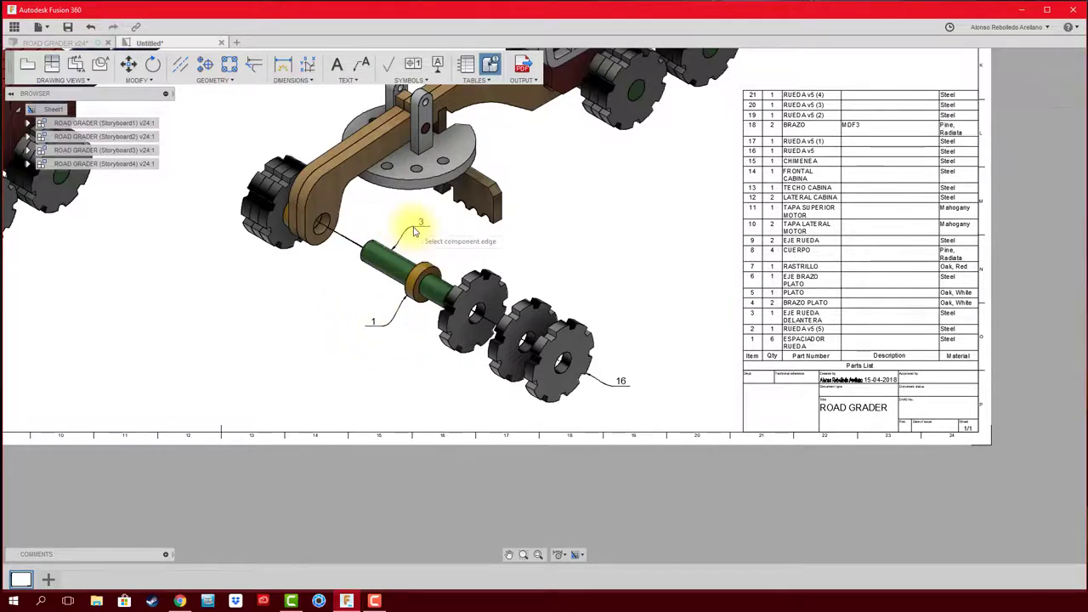
scroll(480, 443, "down", 2)
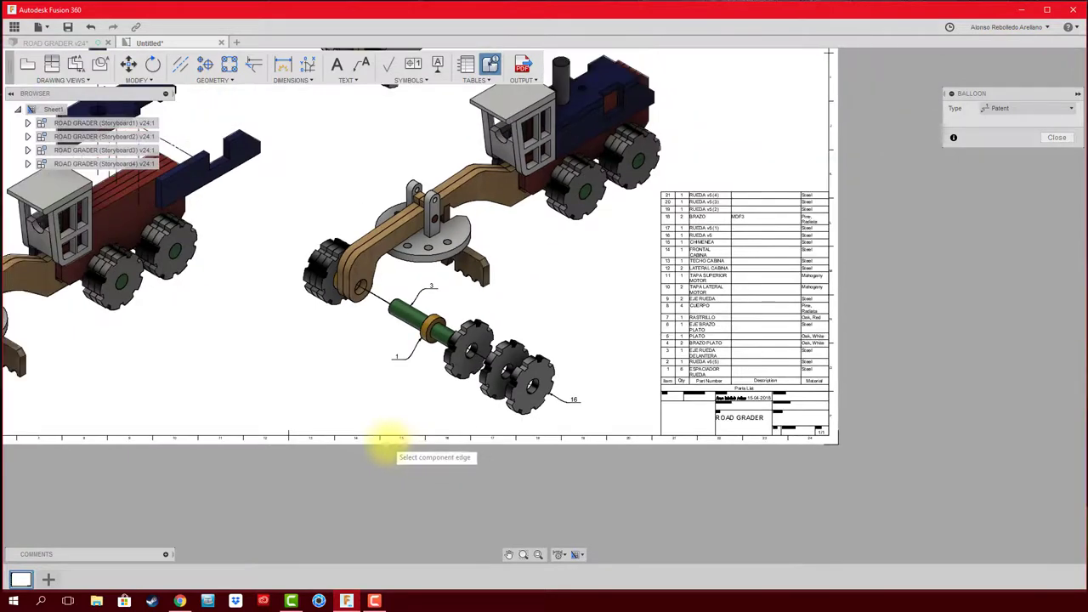
Place balloons 10 and 11 on the blue side plates in the lower-left view
scroll(476, 476, "up", 3)
scroll(476, 484, "up", 2)
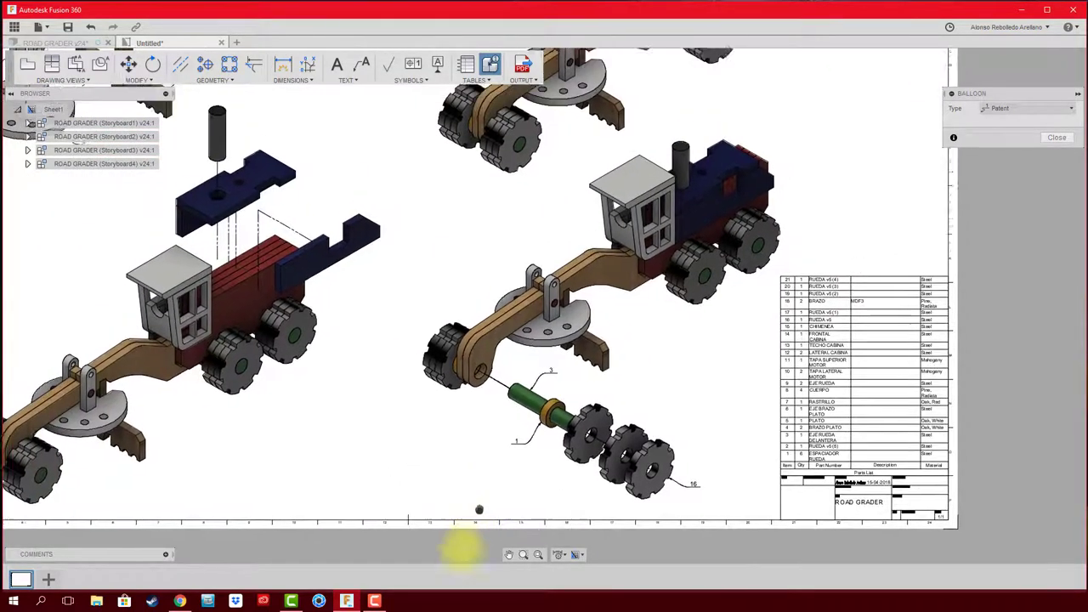
scroll(549, 377, "down", 2)
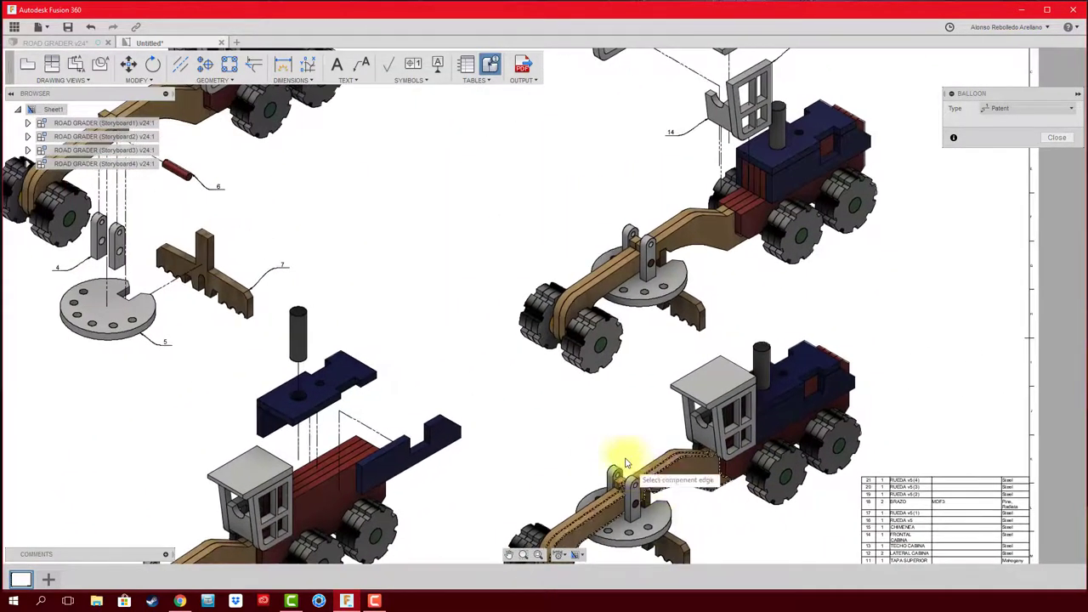
scroll(622, 456, "down", 2)
scroll(711, 356, "up", 1)
scroll(548, 391, "down", 1)
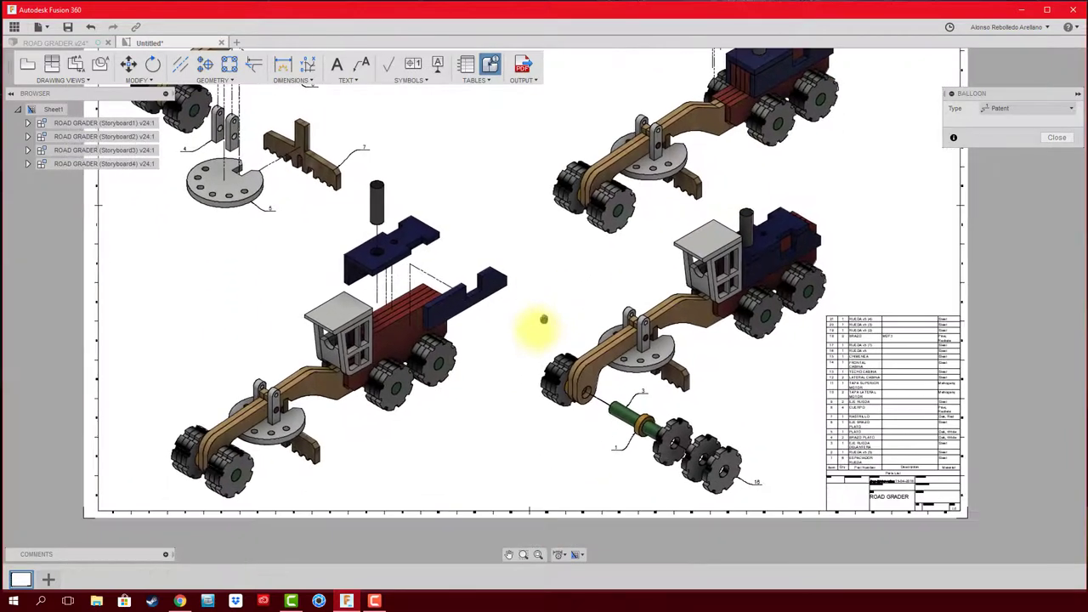
scroll(487, 287, "up", 2)
scroll(498, 291, "up", 2)
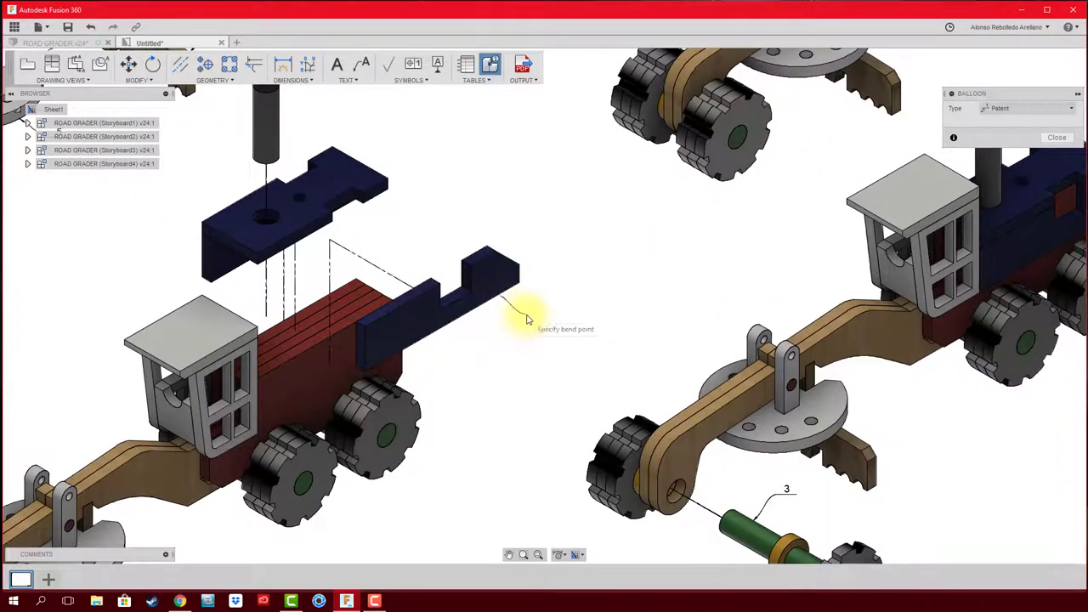
left_click(525, 313)
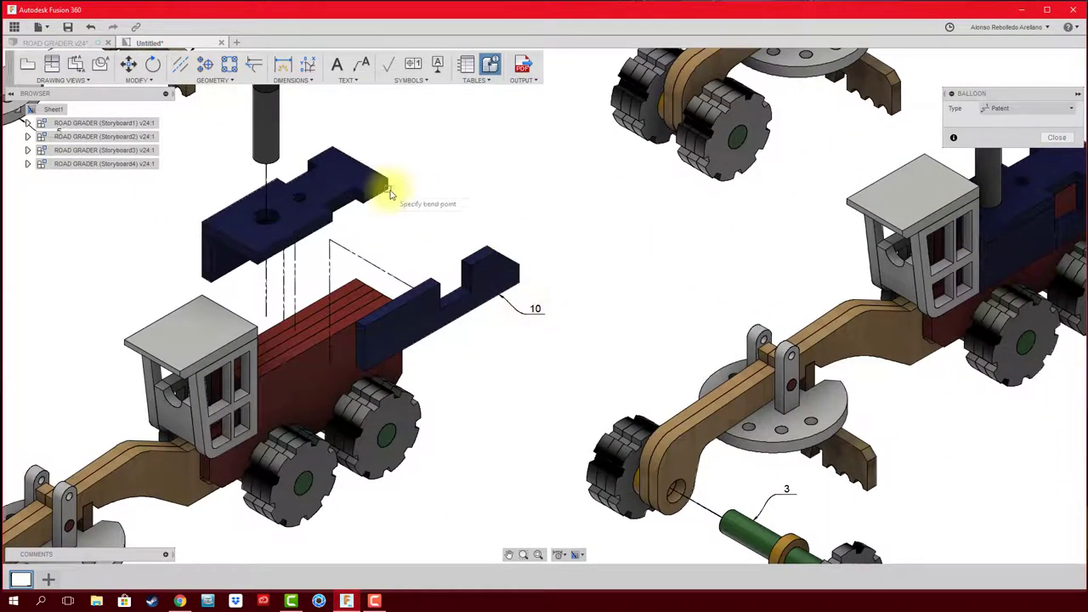
left_click(419, 199)
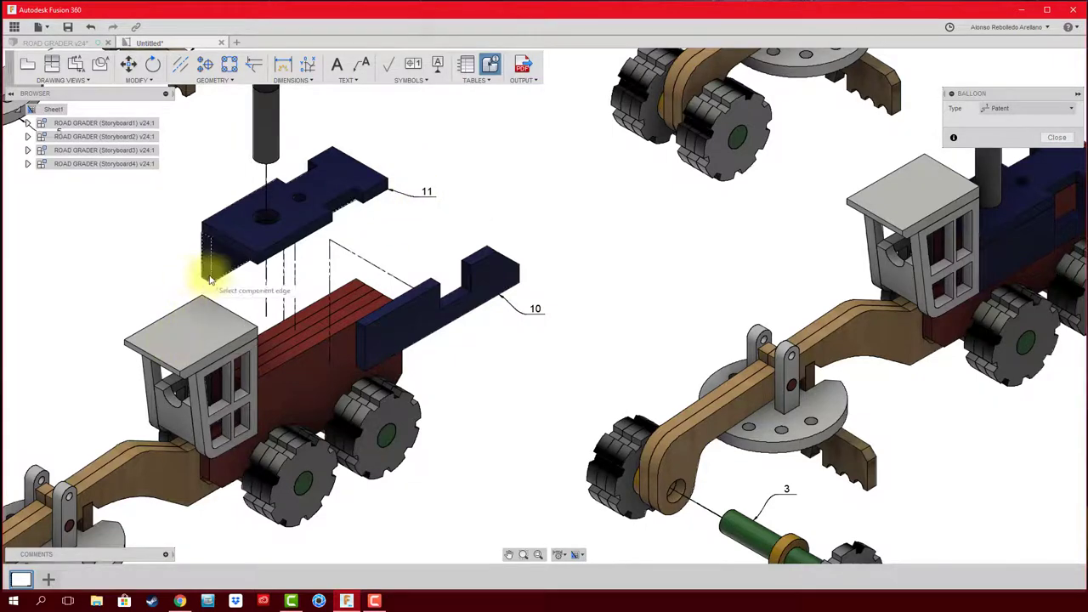
left_click(202, 281)
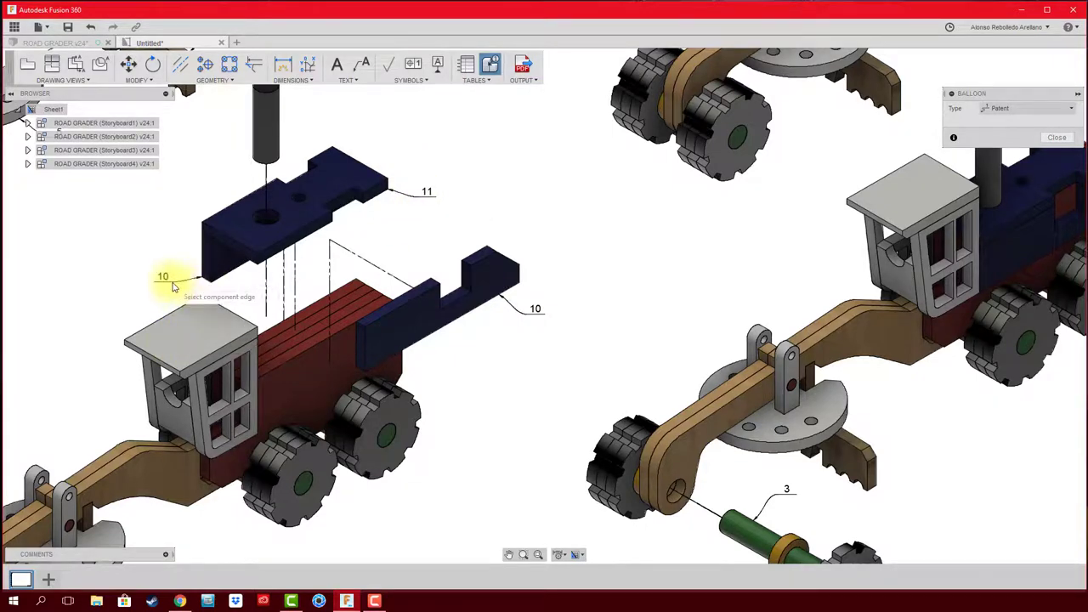
left_click(173, 286)
middle_click_drag(283, 141, 304, 250)
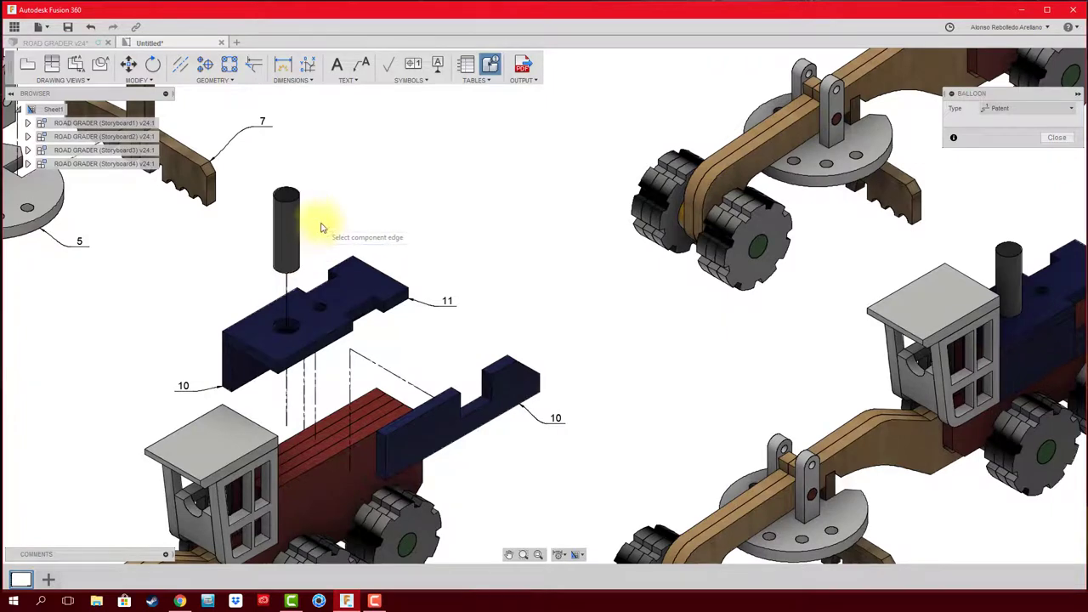
Label the black cylinder with balloon 15
left_click(299, 196)
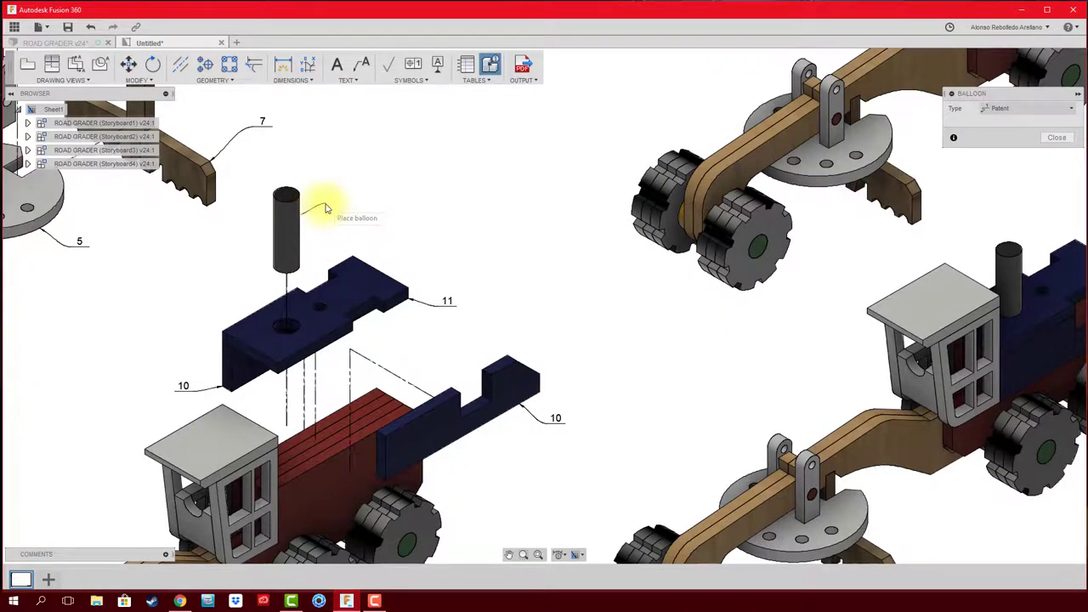
left_click(324, 208)
scroll(432, 223, "down", 2)
scroll(442, 280, "down", 3)
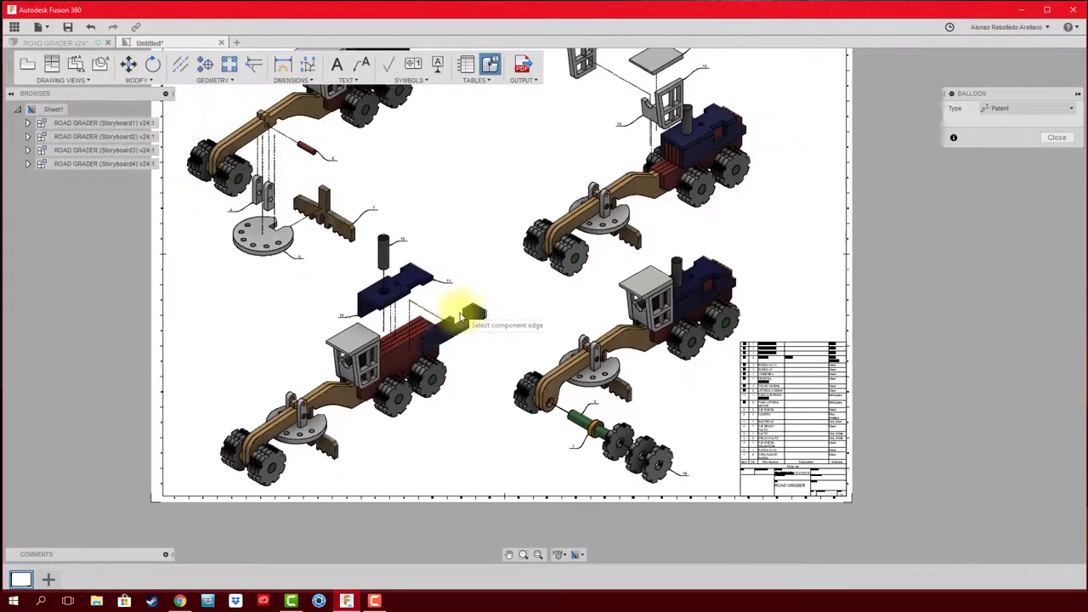
scroll(429, 313, "up", 3)
scroll(435, 328, "up", 2)
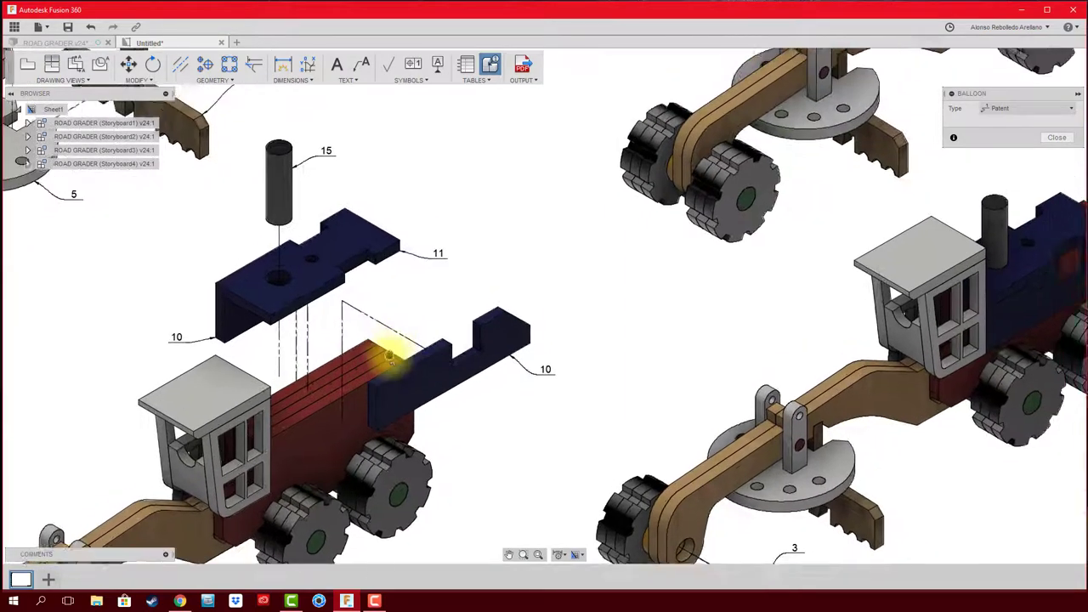
Label the red body part with balloon 8
middle_click_drag(413, 318, 342, 336)
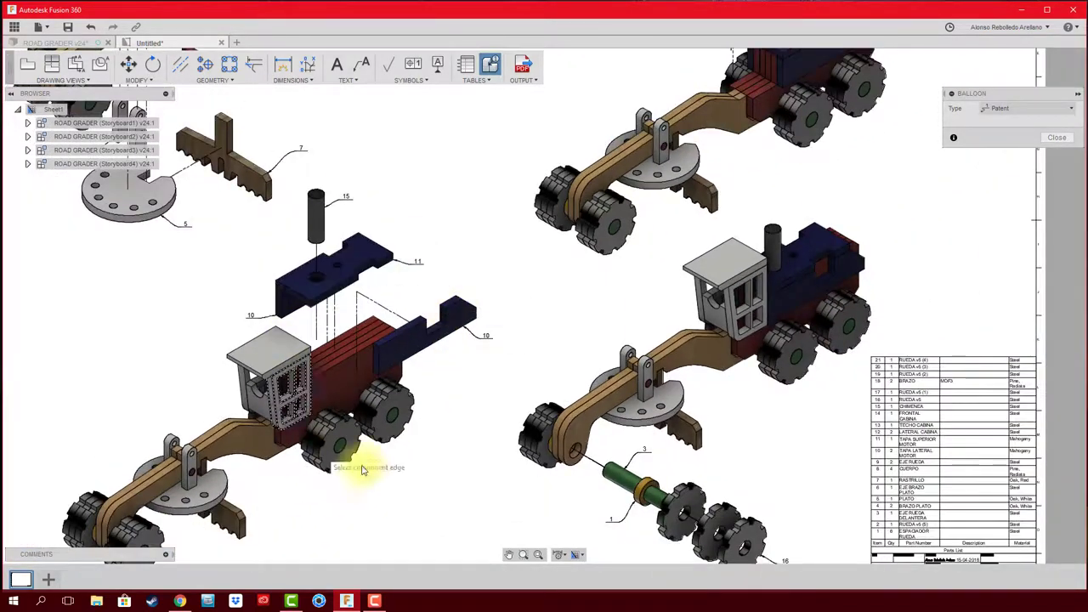
scroll(374, 446, "down", 3)
scroll(395, 454, "up", 2)
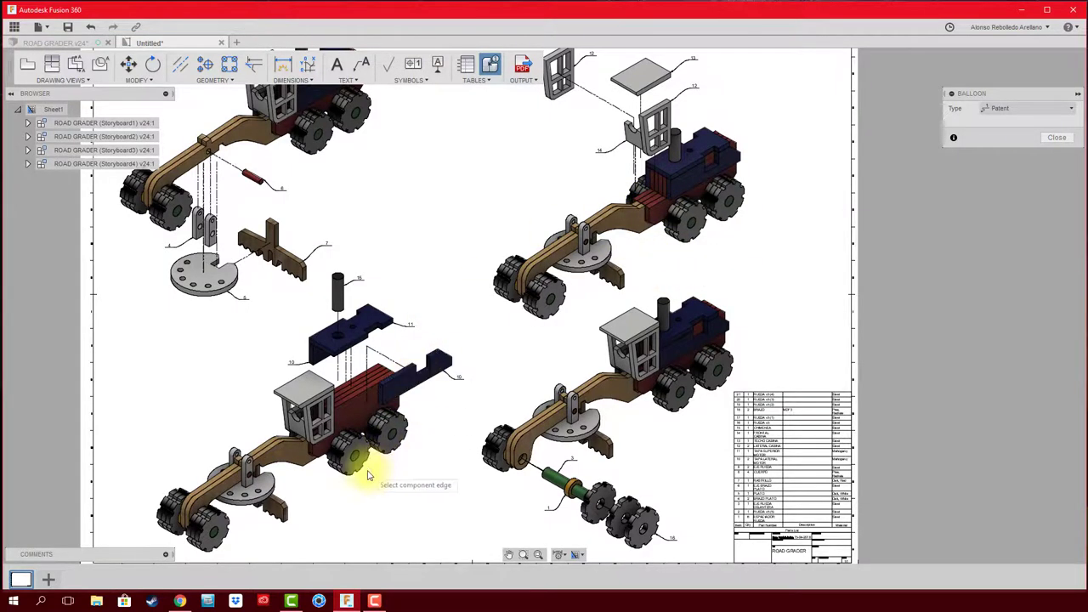
scroll(365, 463, "up", 1)
scroll(388, 383, "up", 2)
scroll(374, 447, "up", 1)
scroll(391, 365, "up", 2)
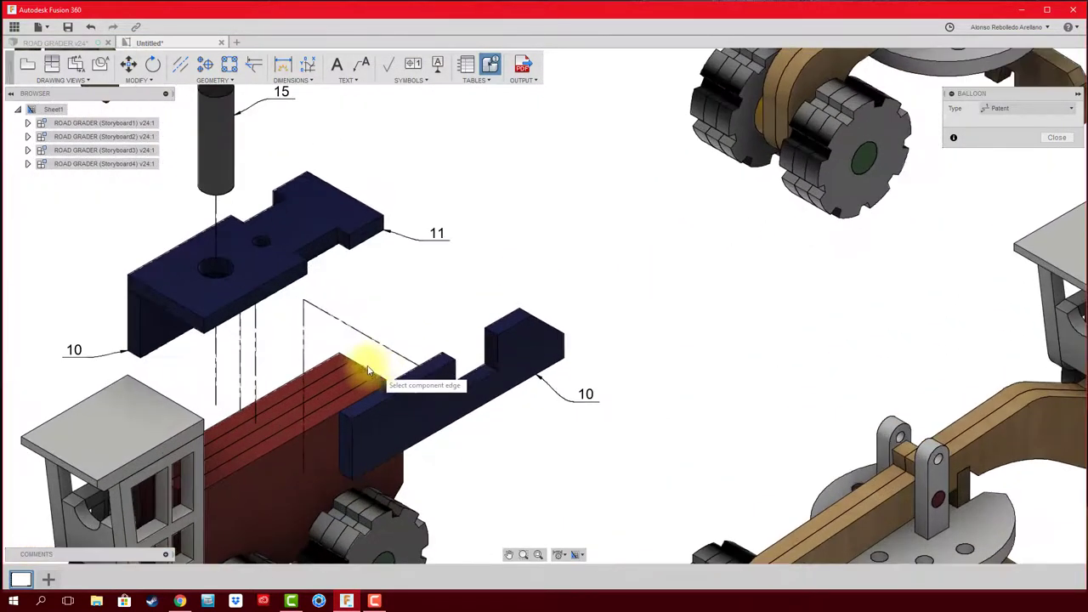
left_click(420, 296)
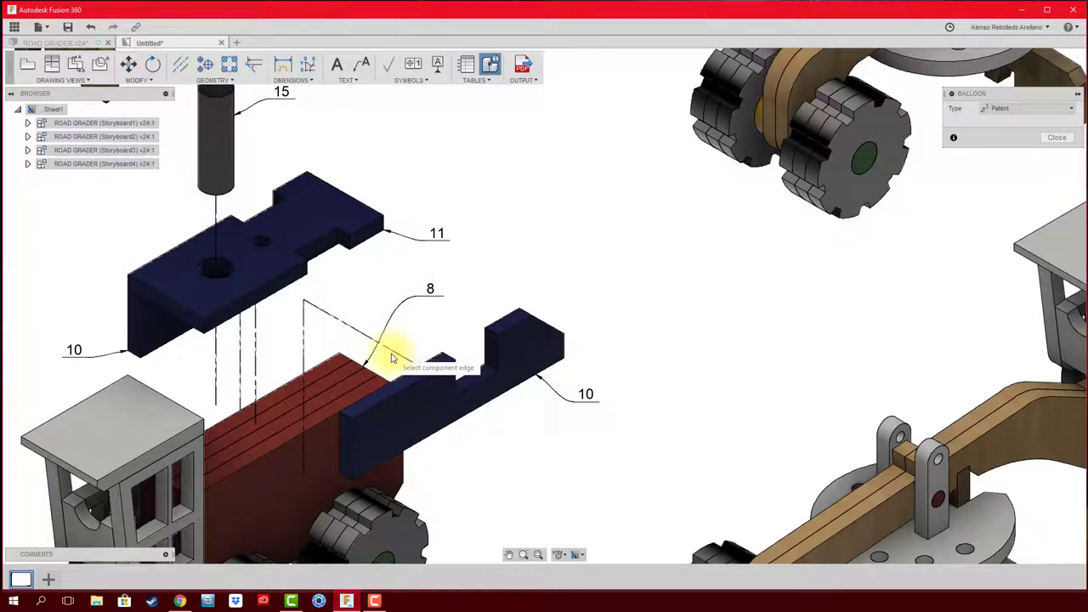
scroll(395, 358, "down", 2)
scroll(442, 370, "down", 2)
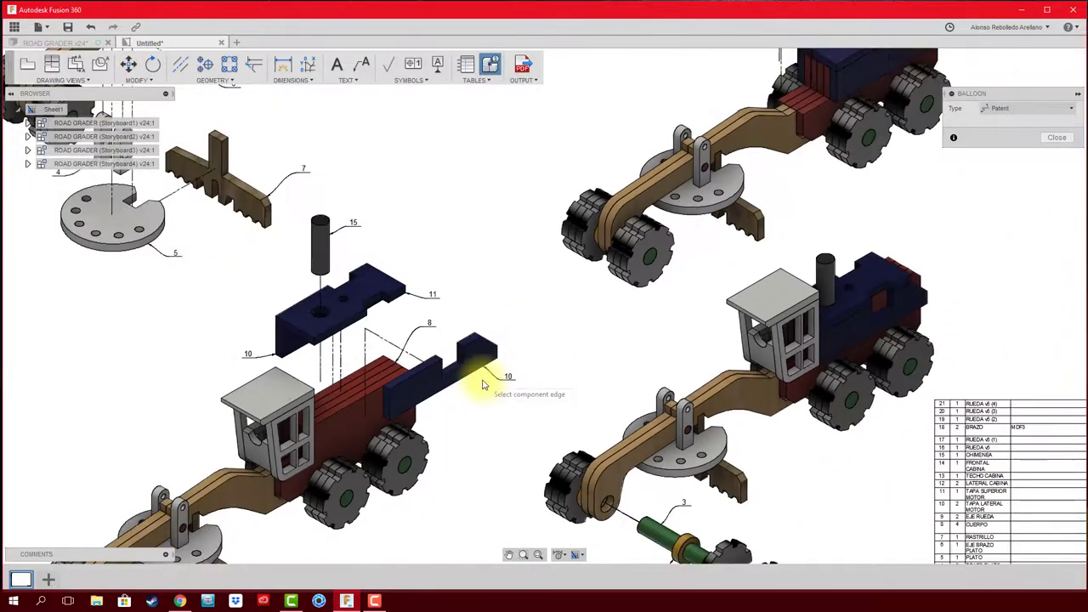
scroll(463, 383, "down", 2)
scroll(455, 370, "down", 2)
scroll(476, 340, "up", 2)
Label the grader arm in the upper-right view with balloon 18
scroll(547, 235, "up", 1)
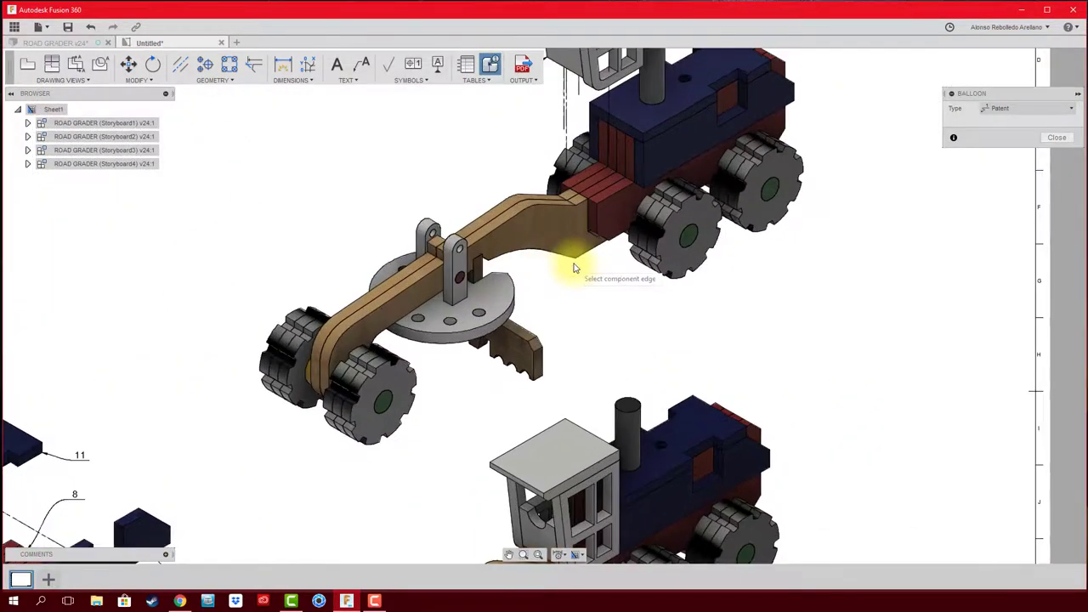
left_click(578, 259)
left_click(607, 312)
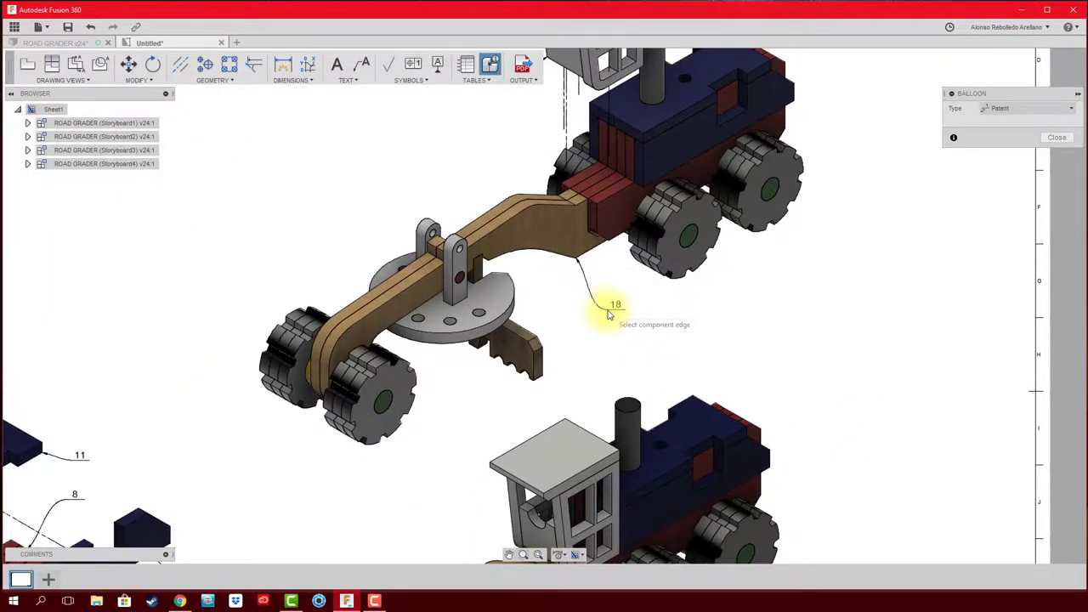
scroll(684, 335, "down", 2)
scroll(529, 377, "down", 2)
scroll(514, 393, "down", 1)
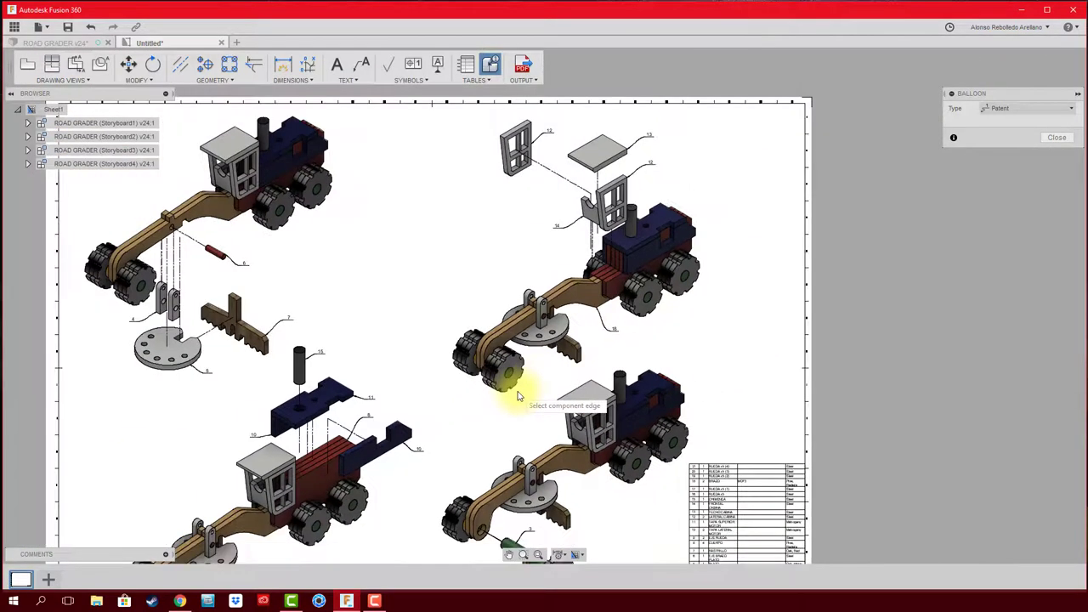
scroll(564, 364, "up", 1)
scroll(564, 365, "up", 1)
Label the front wheel in the lower-left view with balloon 9
middle_click_drag(564, 364, 612, 337)
scroll(626, 339, "down", 1)
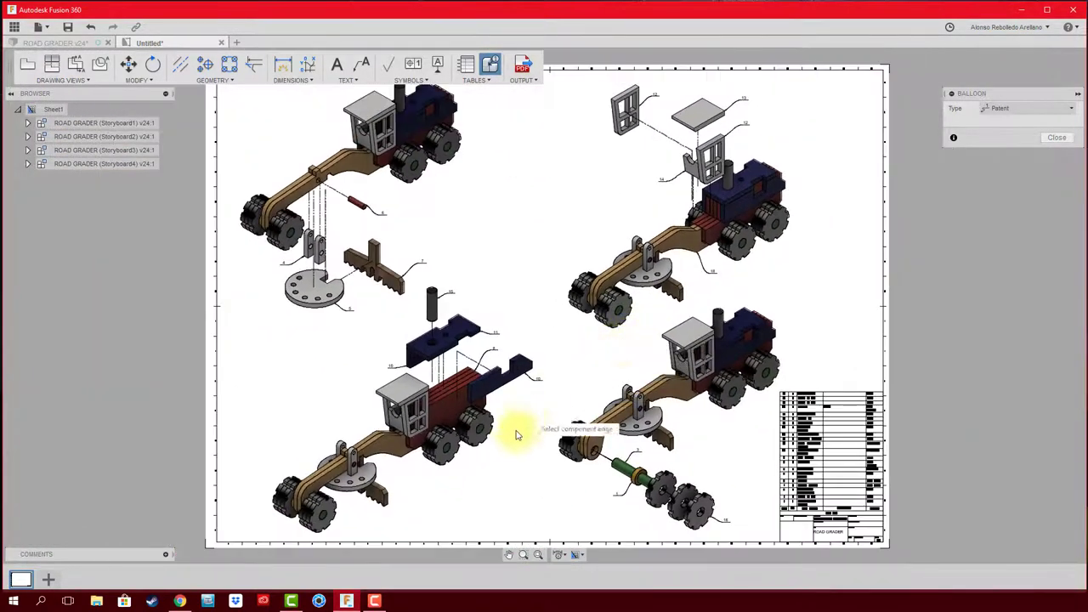
scroll(453, 438, "up", 1)
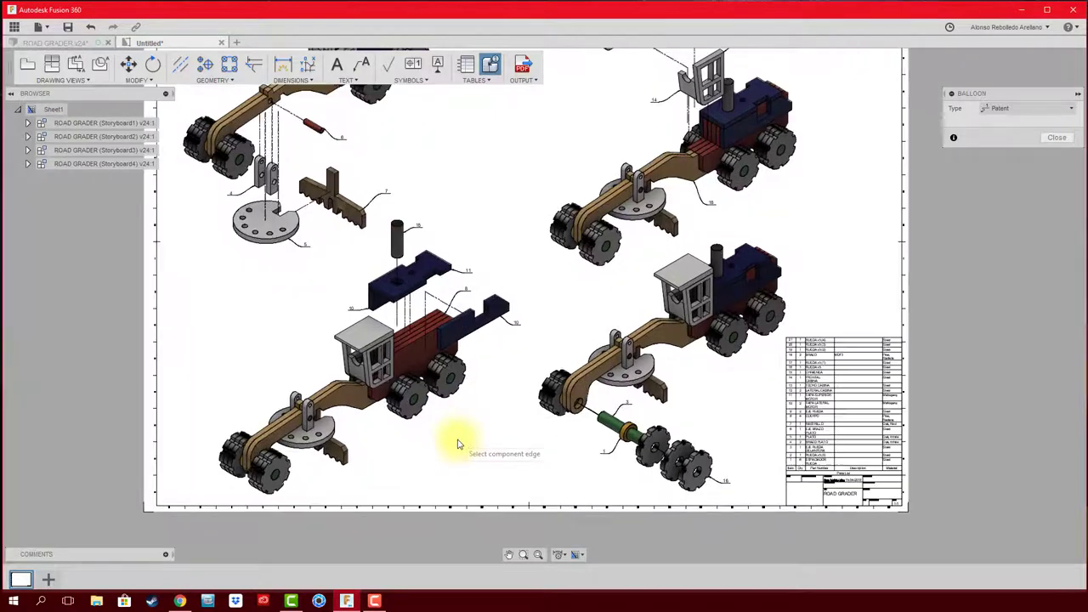
scroll(455, 435, "up", 1)
scroll(454, 434, "up", 2)
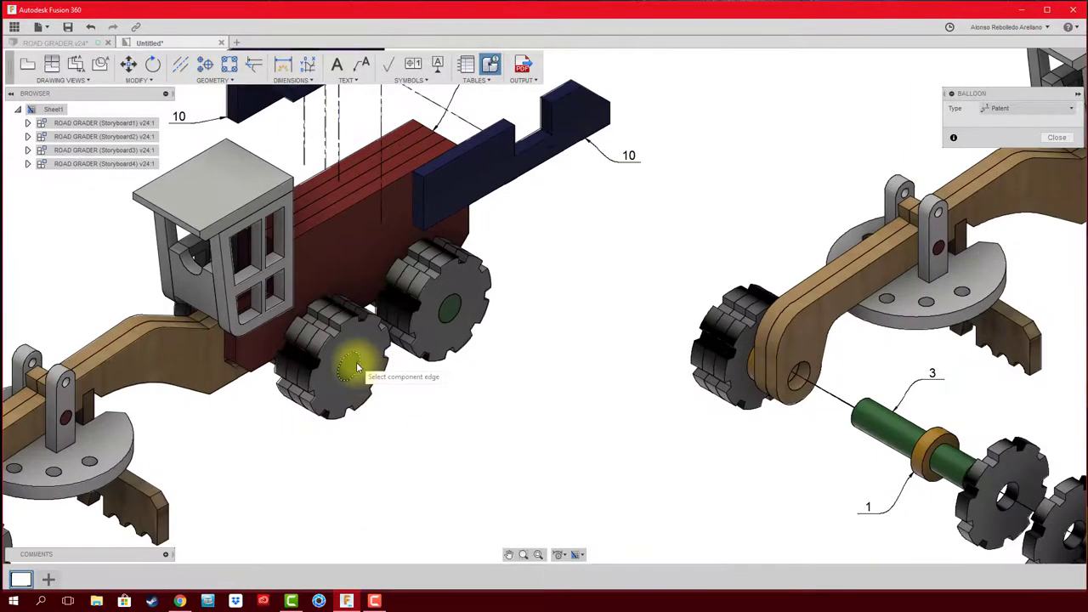
left_click(361, 367)
left_click(430, 434)
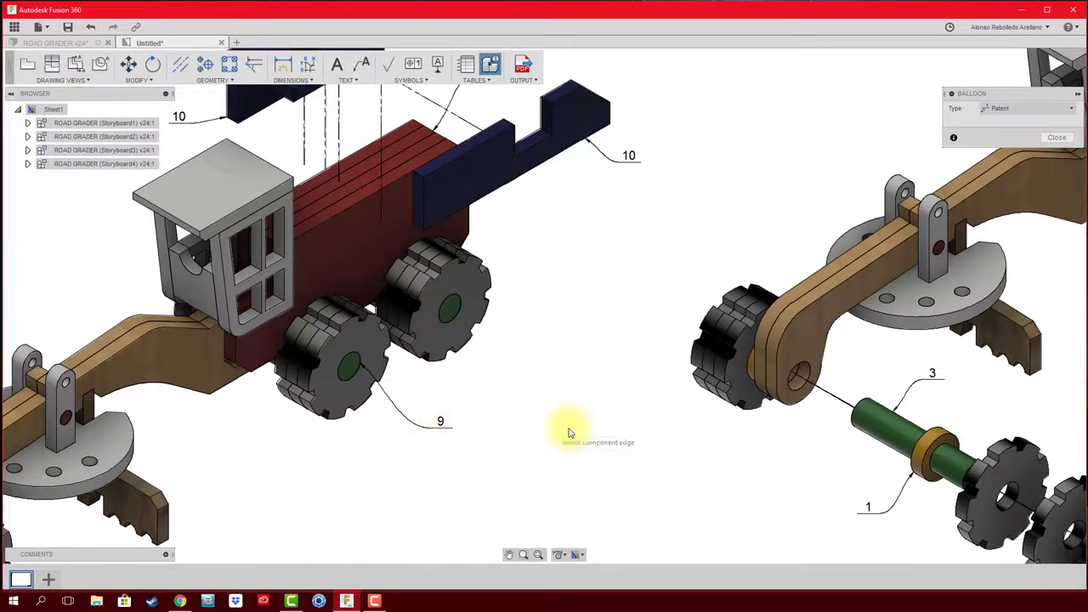
Label the rear wheel with a second balloon 9
scroll(544, 408, "down", 2)
scroll(534, 413, "down", 2)
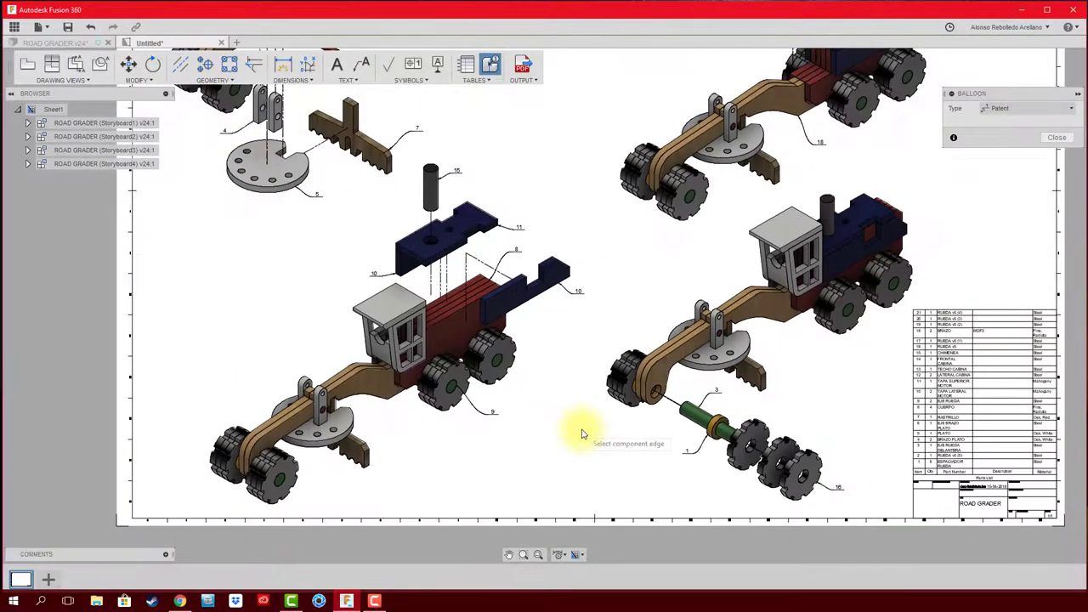
scroll(583, 432, "up", 2)
scroll(510, 393, "up", 1)
scroll(476, 369, "up", 1)
scroll(442, 359, "up", 1)
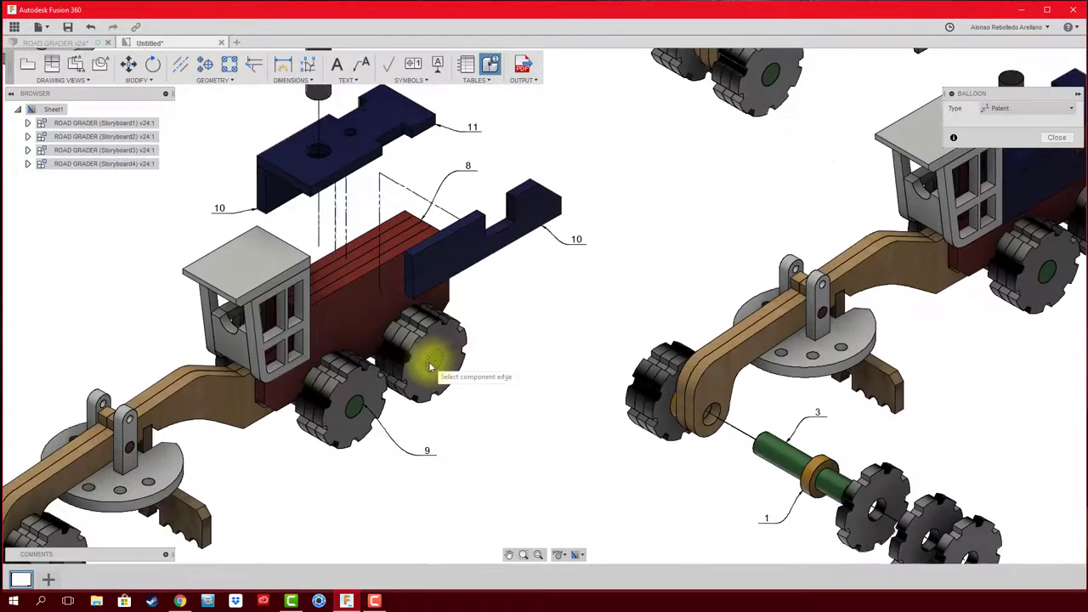
left_click(434, 360)
left_click(484, 388)
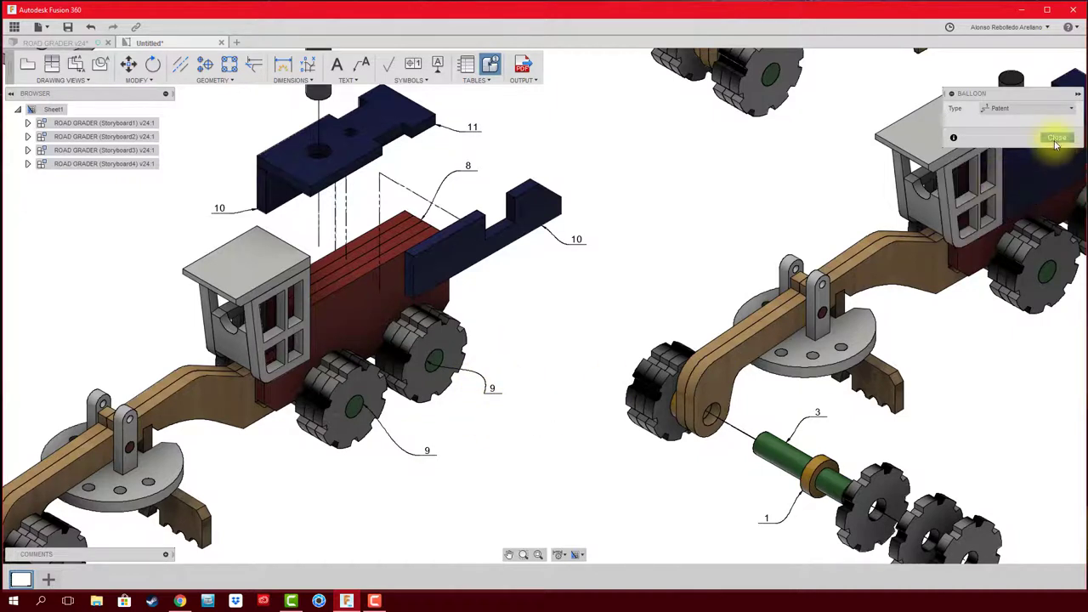
Close the Balloon command and clear any selected balloons or views
left_click(1056, 137)
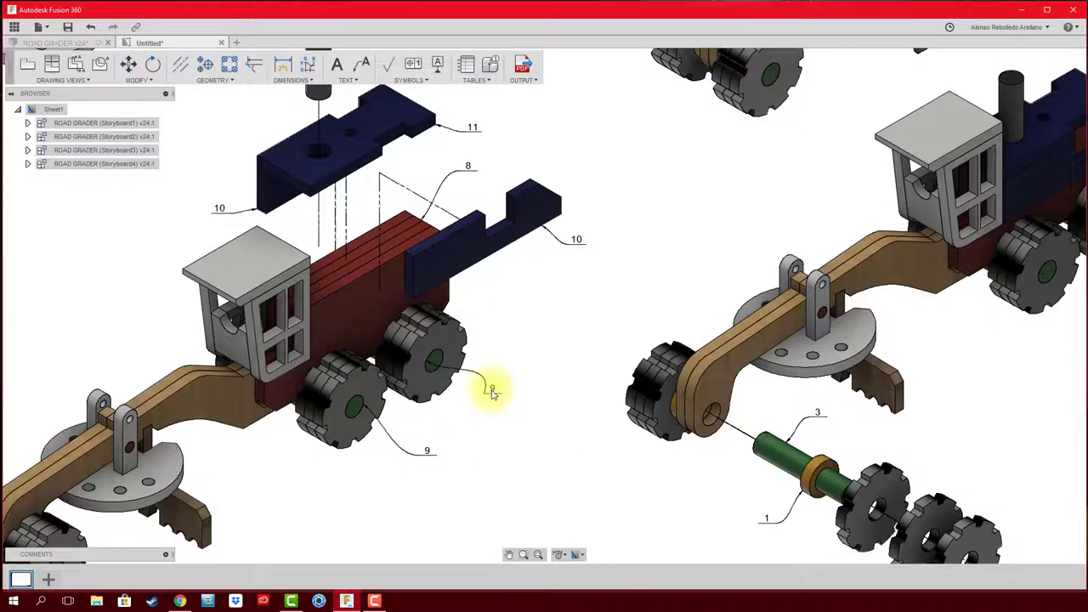
left_click(491, 390)
left_click(508, 416)
scroll(510, 408, "down", 3)
scroll(522, 420, "down", 3)
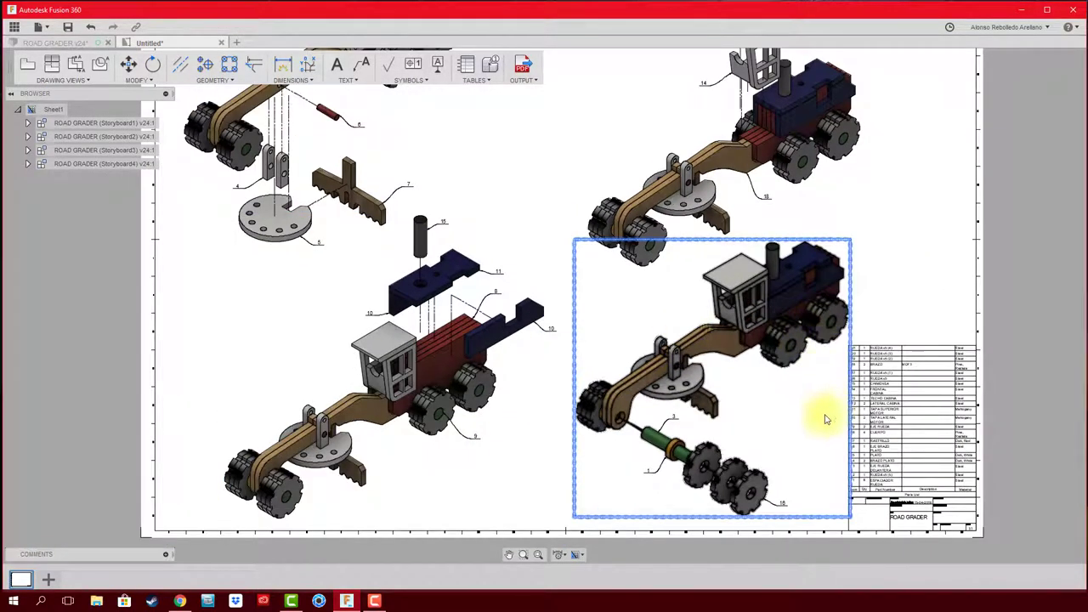
left_click(619, 369)
Zoom out and recentre so the whole A0 sheet fits the window
scroll(636, 436, "up", 2)
scroll(547, 294, "up", 1)
middle_click_drag(547, 293, 541, 366)
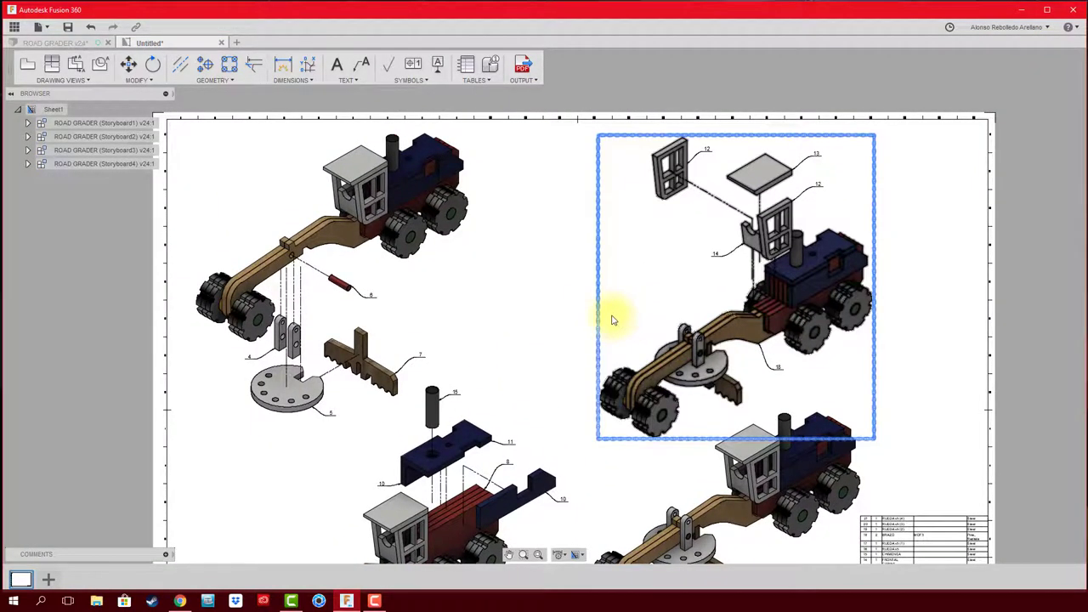
middle_click_drag(530, 316, 528, 298)
scroll(526, 313, "down", 1)
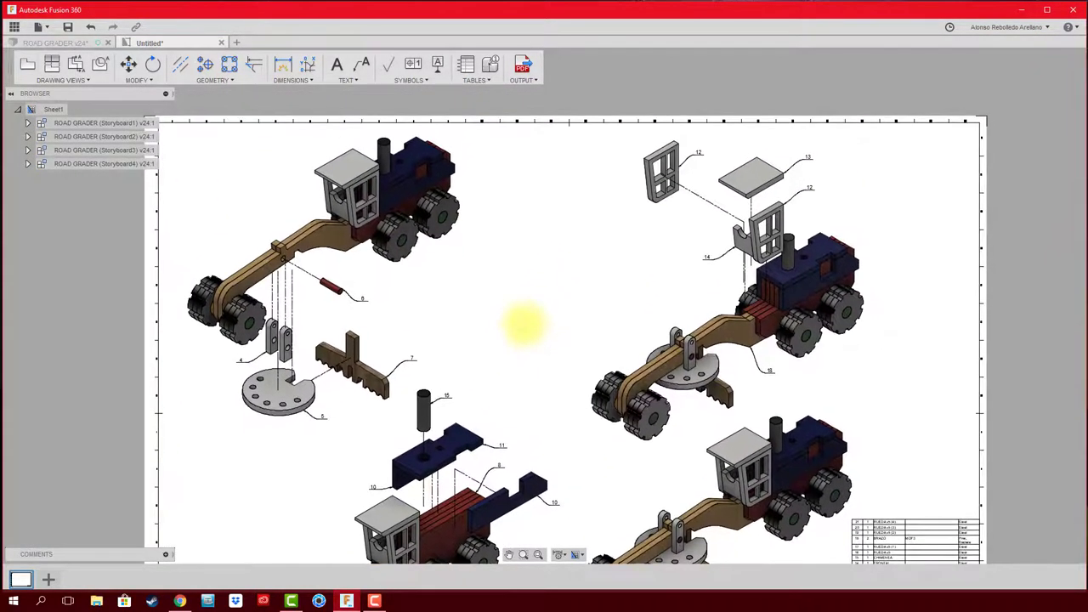
scroll(466, 291, "down", 1)
scroll(483, 311, "down", 1)
scroll(547, 263, "down", 1)
middle_click_drag(547, 263, 564, 236)
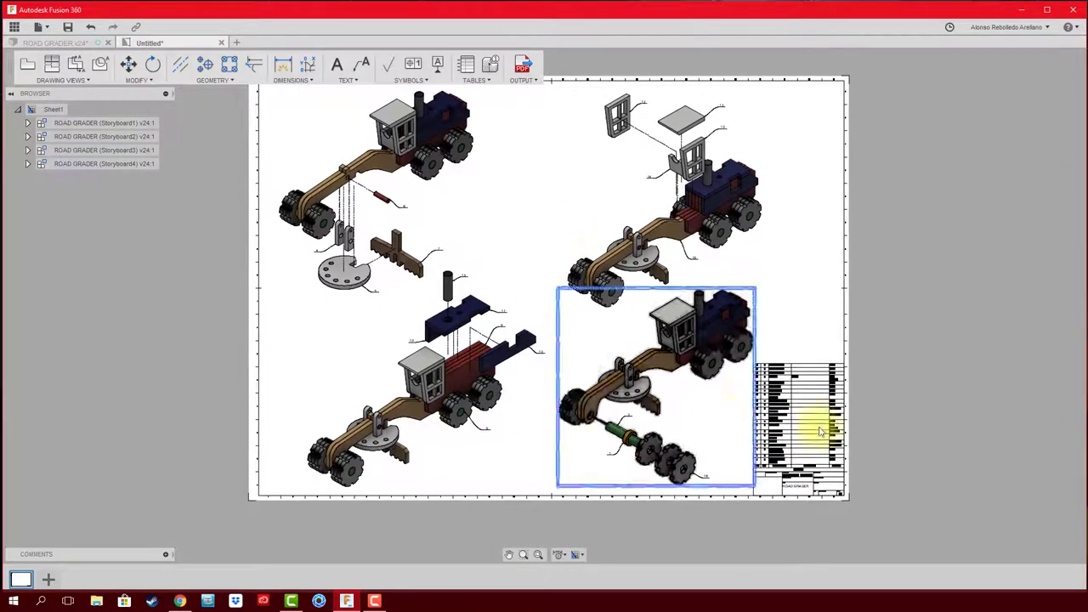
middle_click_drag(904, 418, 918, 434)
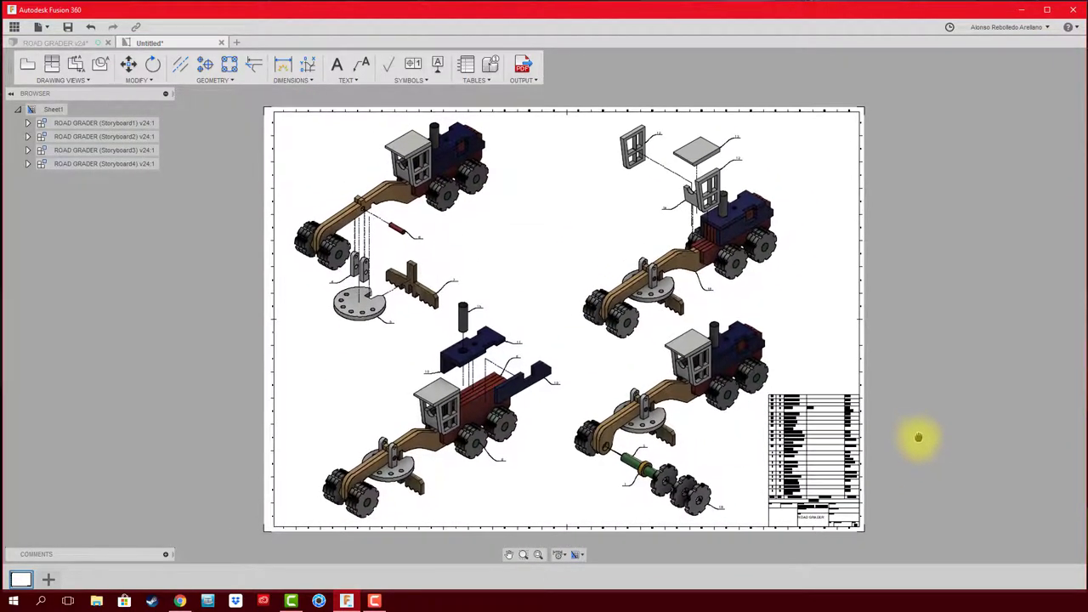